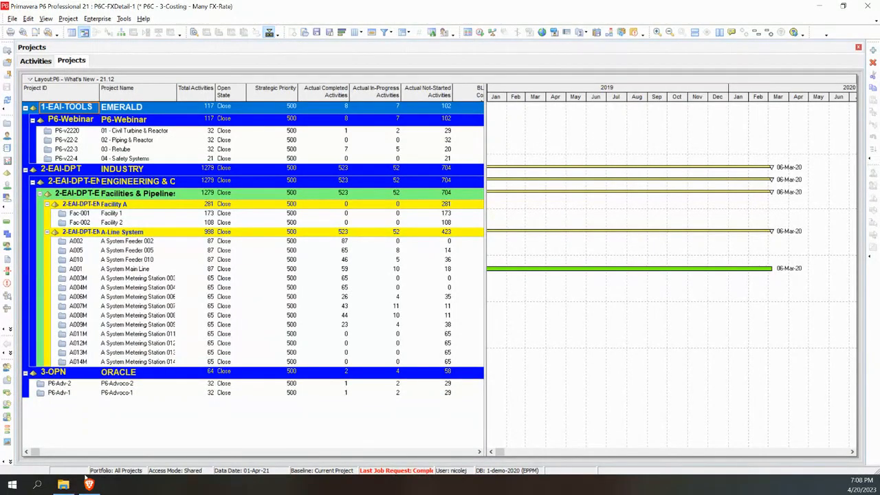
# Switch from P6 Professional to the P6 EPPM Personal Workspace dashboard in the browser.
pyautogui.click(89, 485)
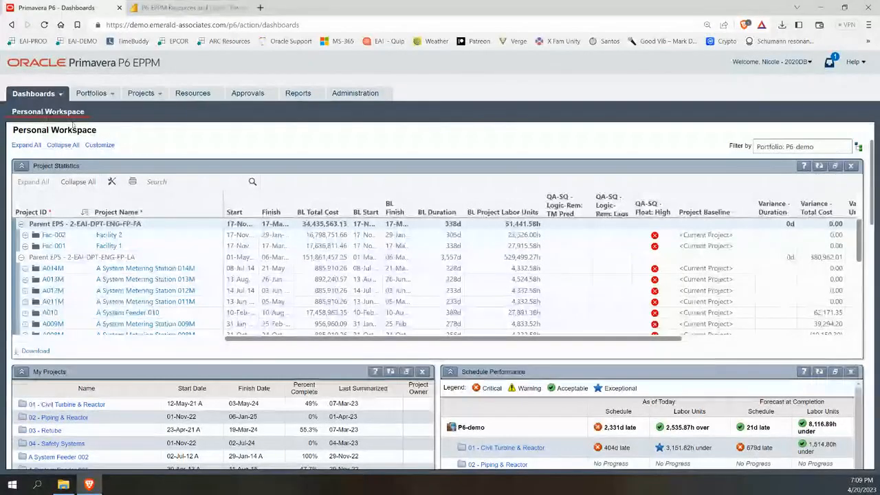
# Check the Dashboards menu, then widen the Project Statistics Finish column so full dates show.
pyautogui.click(61, 96)
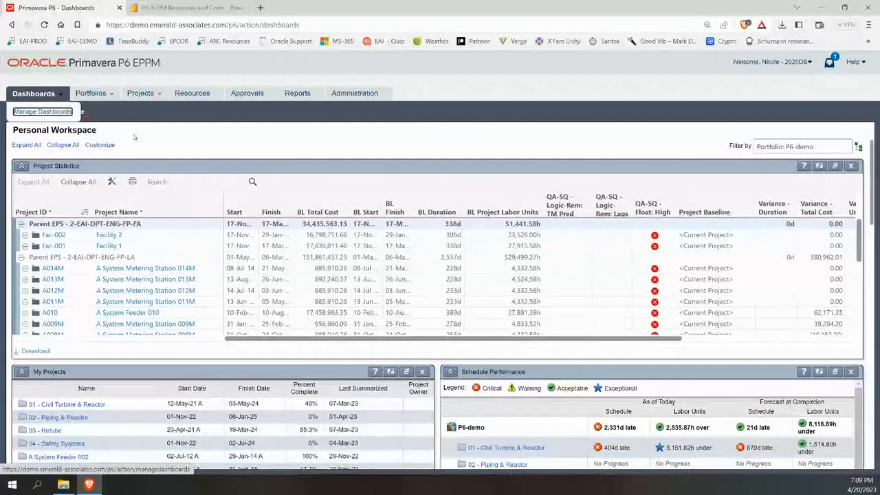
pyautogui.click(43, 112)
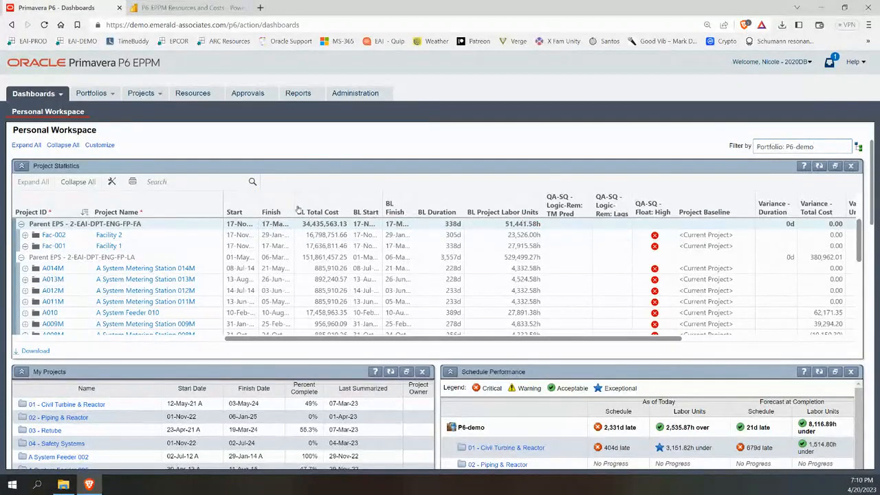
pyautogui.moveTo(294, 201); pyautogui.dragTo(323, 198)
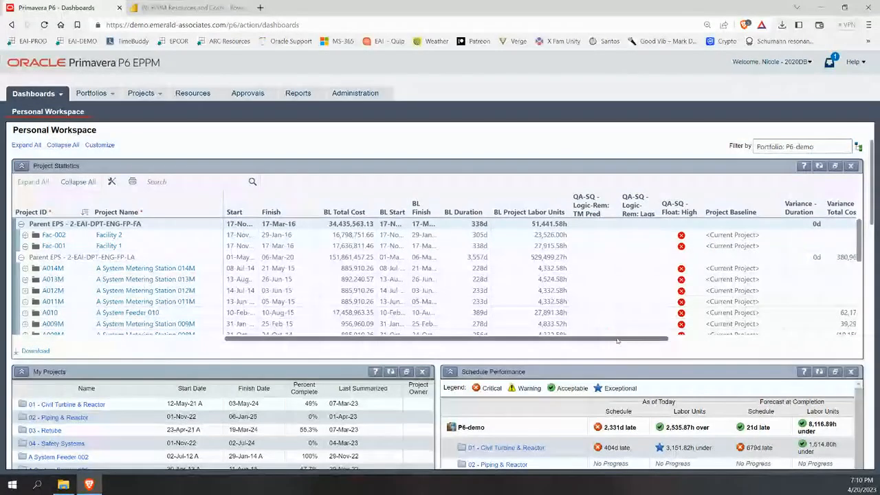
pyautogui.moveTo(633, 341); pyautogui.dragTo(813, 347)
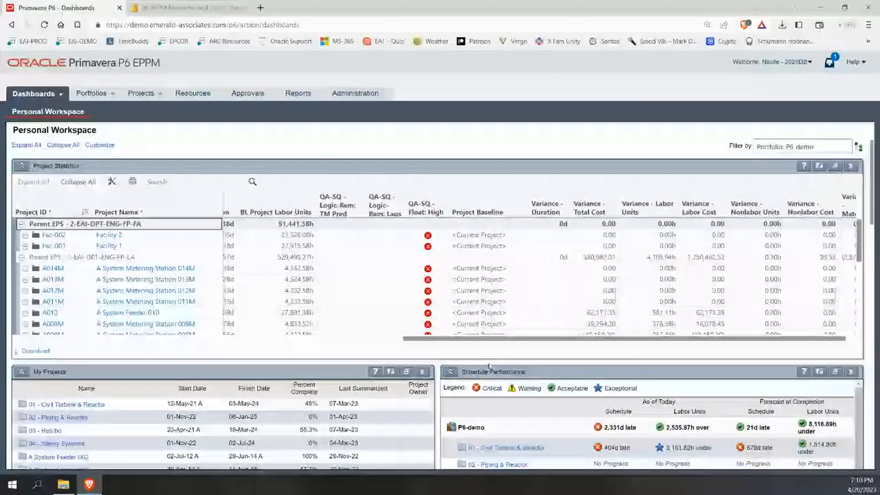
pyautogui.moveTo(476, 338); pyautogui.dragTo(329, 361)
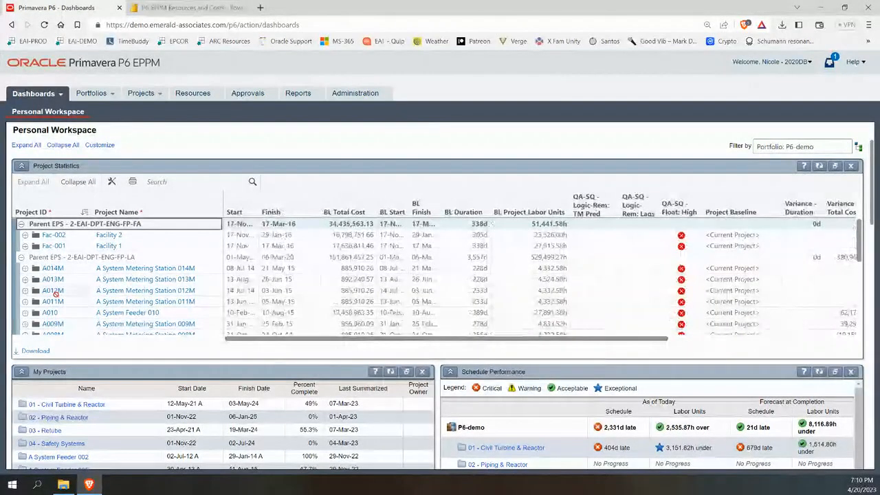
pyautogui.click(25, 268)
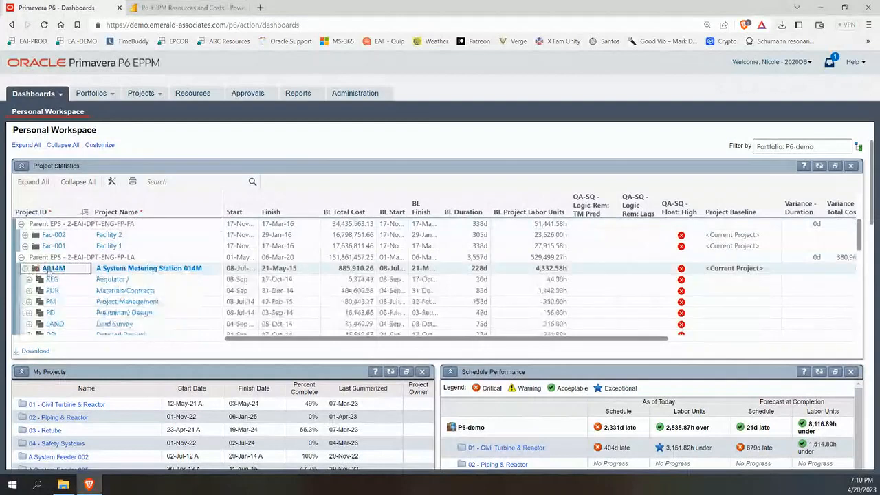
pyautogui.click(53, 269)
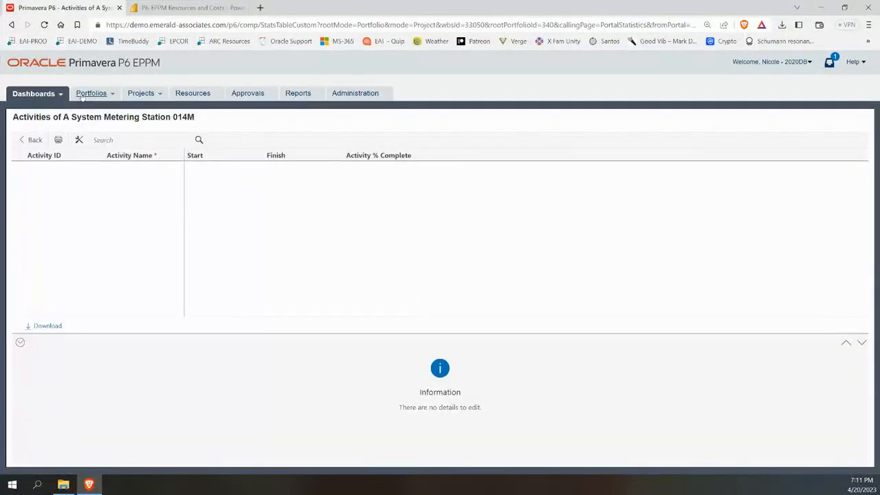
pyautogui.click(20, 99)
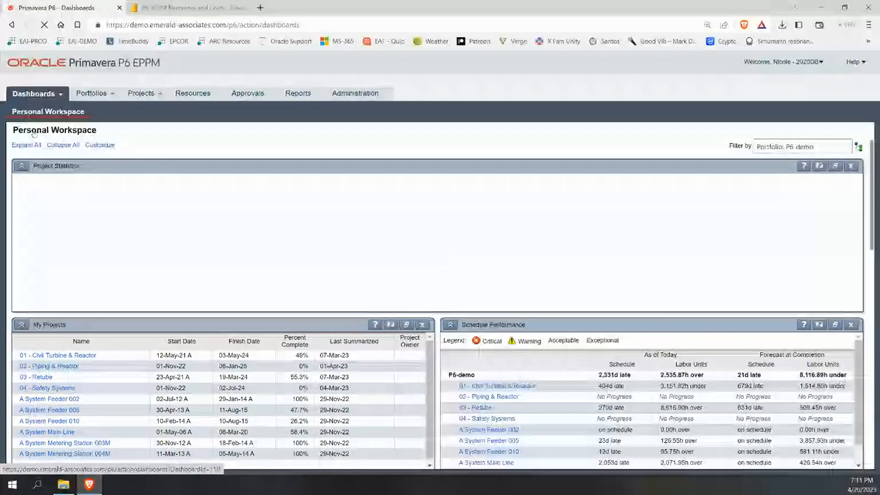
# Maximize the Schedule Performance portlet, showing P6-demo 2,331d late and forecasting 21d late.
pyautogui.scroll(-2, 128, 225)
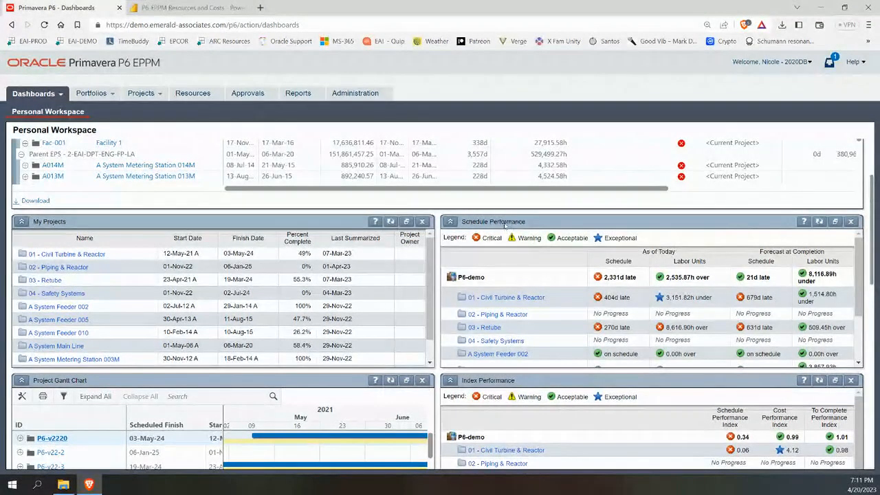
pyautogui.click(834, 222)
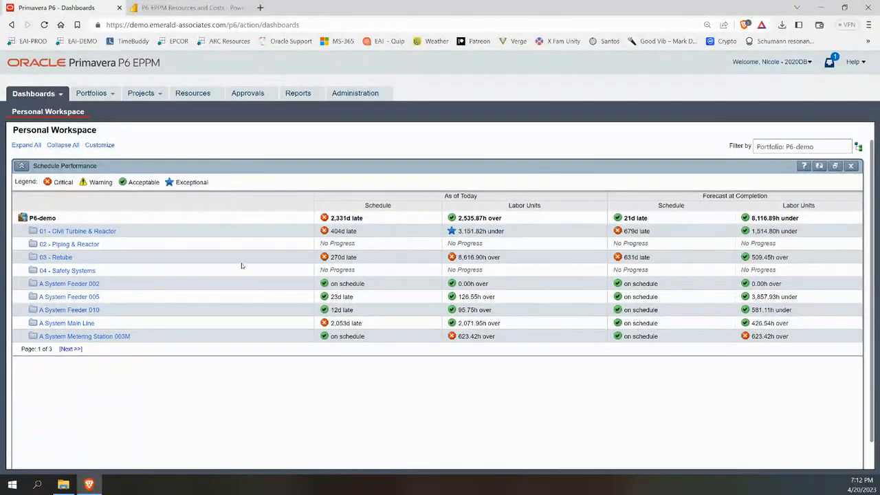
# Restore Schedule Performance, review Index Performance maximized, then restore the full dashboard layout.
pyautogui.click(835, 167)
pyautogui.scroll(-5, 459, 359)
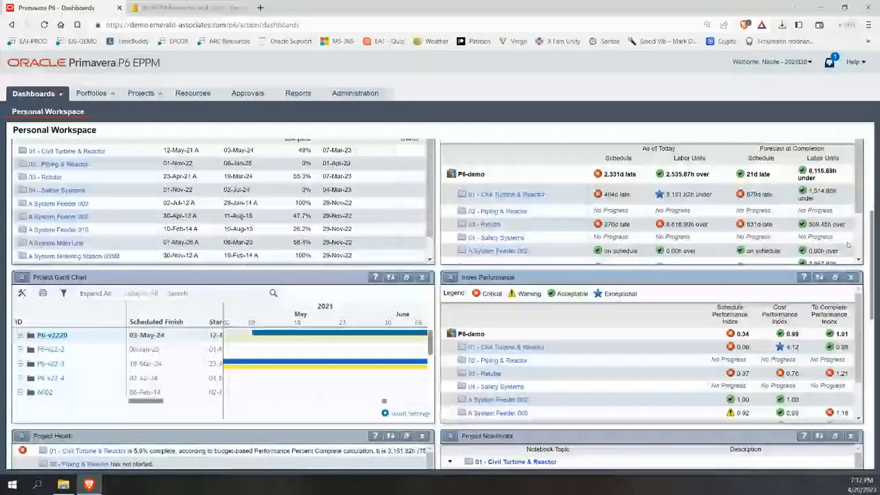
pyautogui.click(834, 277)
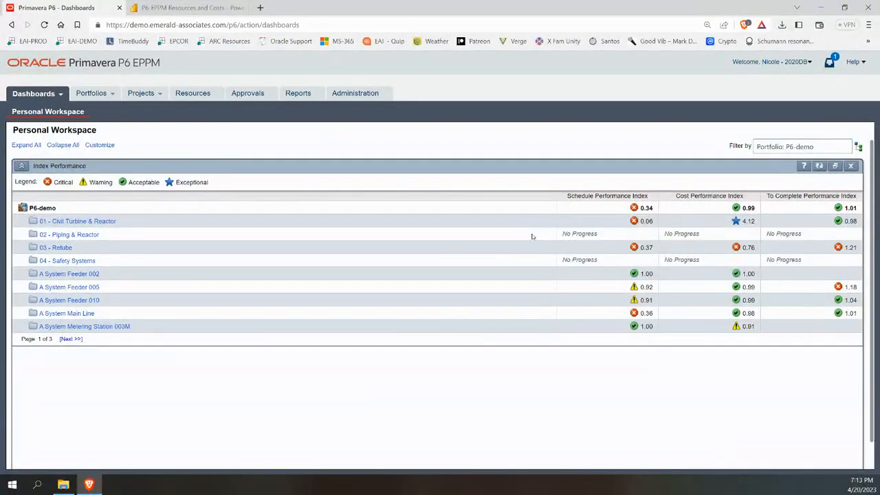
pyautogui.click(834, 168)
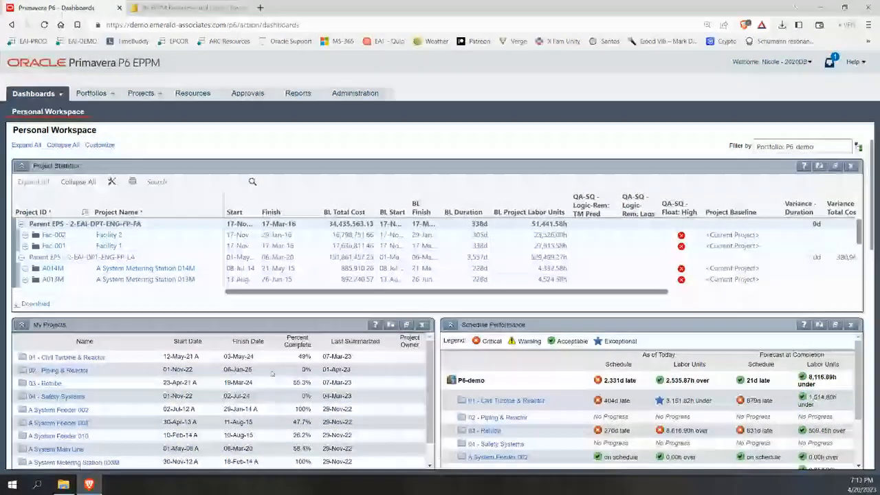
# Maximize the Project Gantt Chart portlet to fill the workspace.
pyautogui.scroll(-1, 272, 374)
pyautogui.scroll(-2, 577, 375)
pyautogui.scroll(-3, 609, 321)
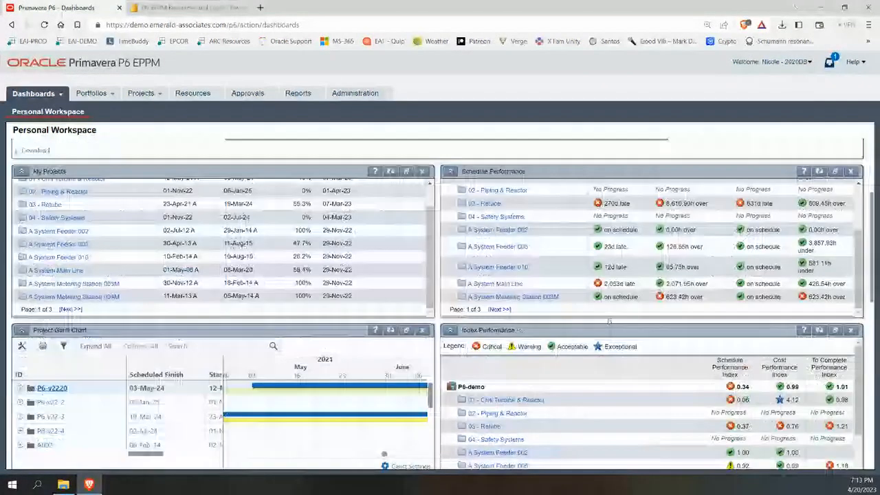
pyautogui.scroll(-2, 609, 321)
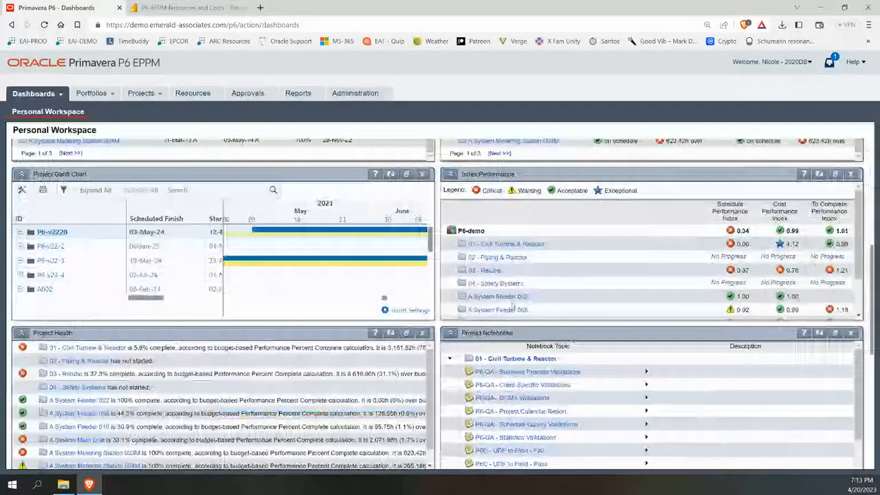
pyautogui.click(406, 174)
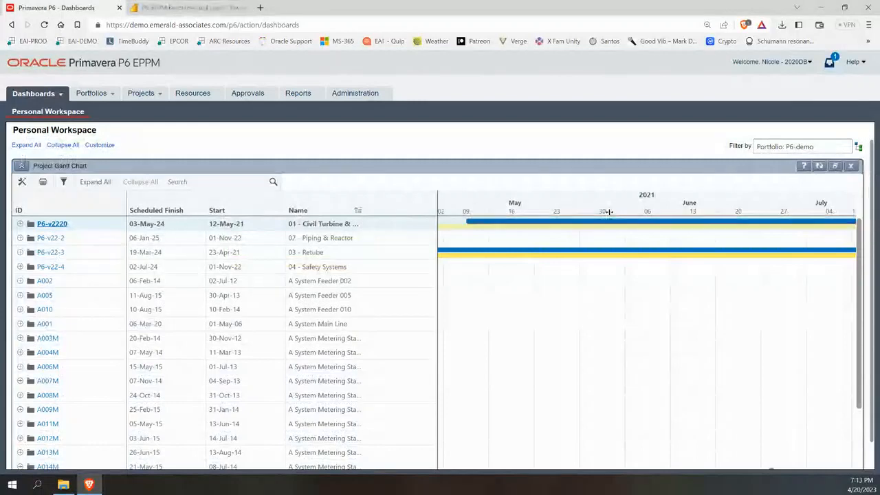
# Switch the Gantt timescale to quarters, compress it to span 2021–2023, and restore the dashboard.
pyautogui.rightClick(609, 211)
pyautogui.click(650, 276)
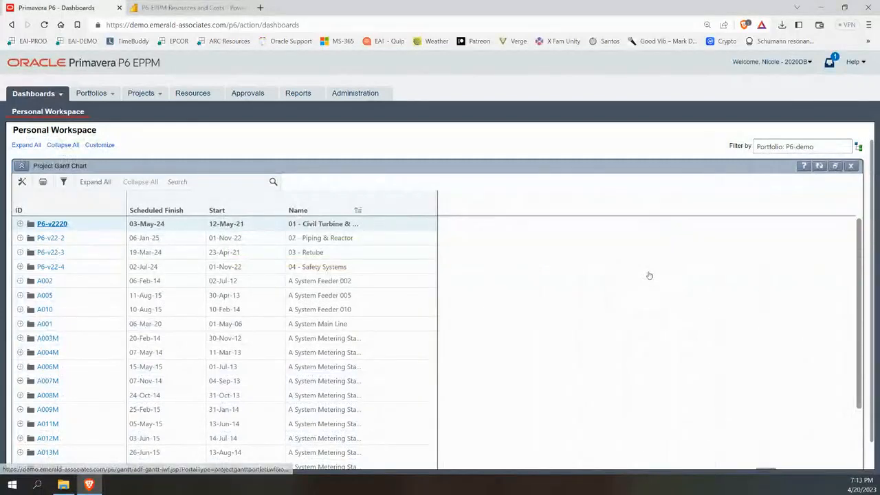
pyautogui.moveTo(682, 214); pyautogui.dragTo(532, 208)
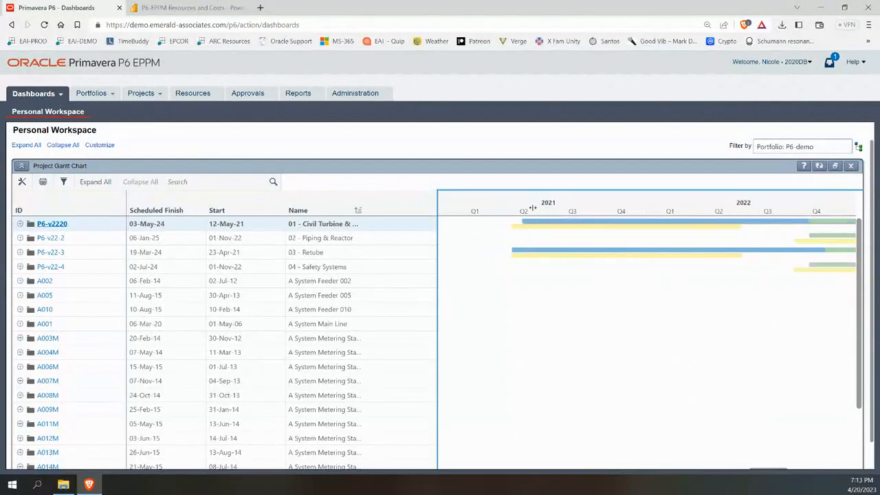
pyautogui.scroll(-3, 660, 310)
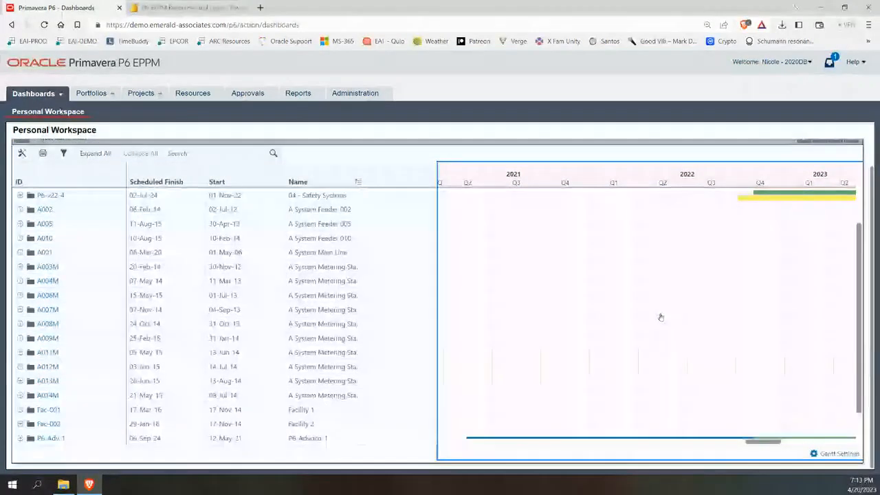
pyautogui.scroll(3, 570, 373)
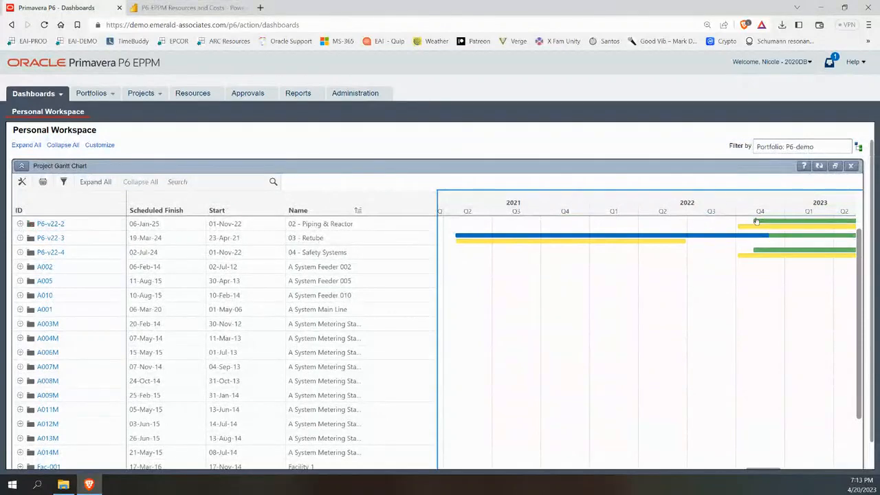
pyautogui.click(835, 166)
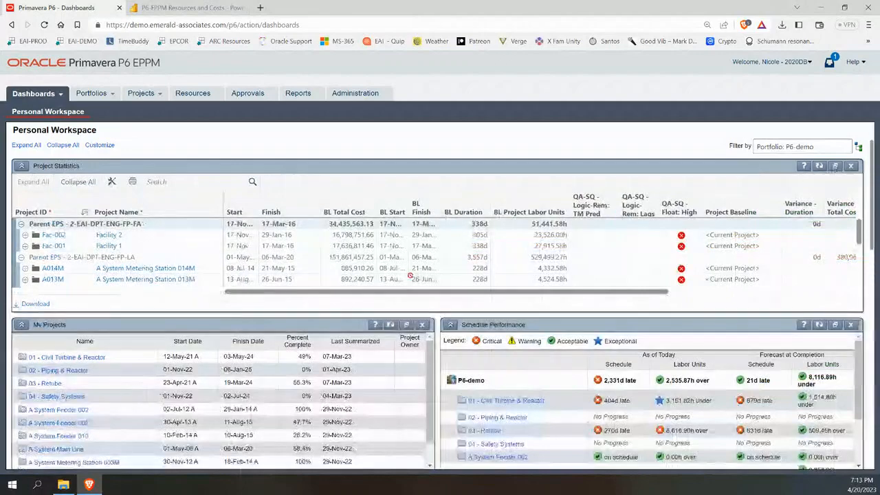
# Review Project Health maximized, restore it, then switch to the P6-EPPM Resources and Costs report.
pyautogui.scroll(-5, 410, 275)
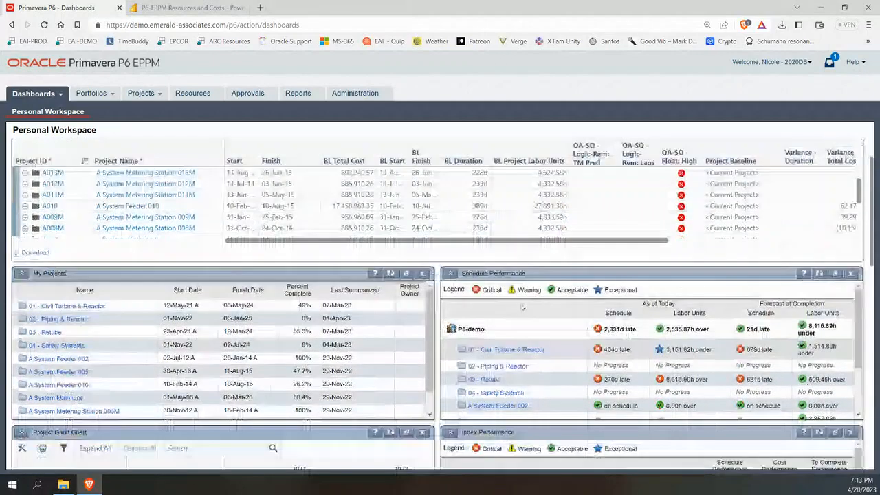
pyautogui.scroll(-4, 523, 307)
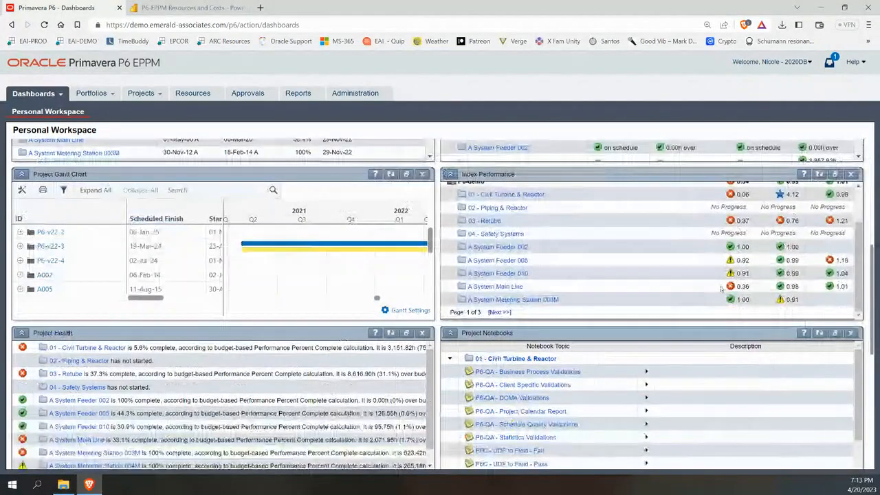
pyautogui.scroll(-2, 448, 363)
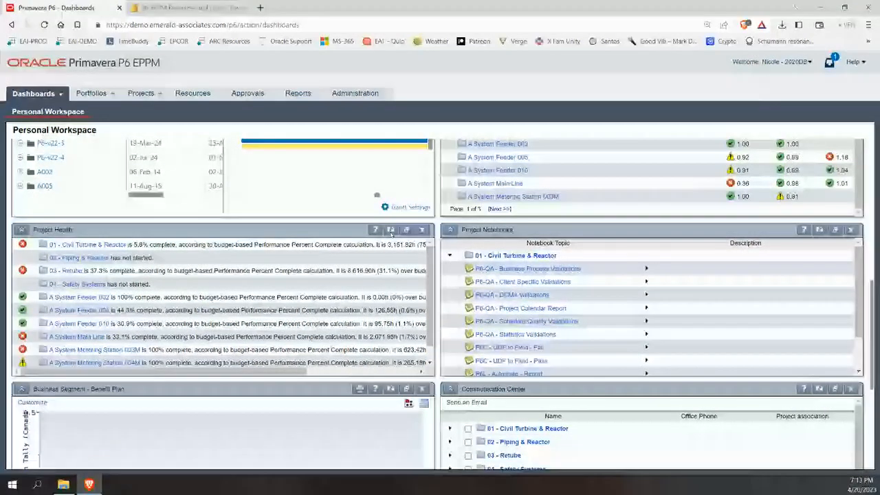
pyautogui.click(391, 230)
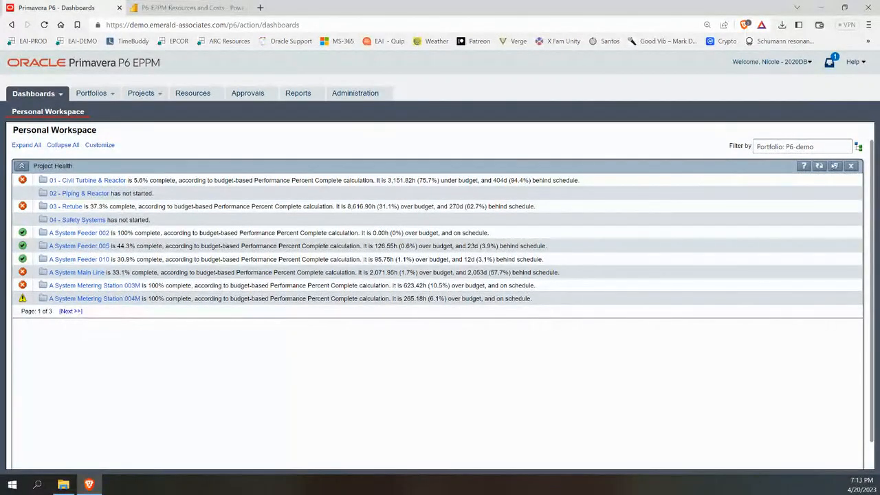
pyautogui.click(834, 165)
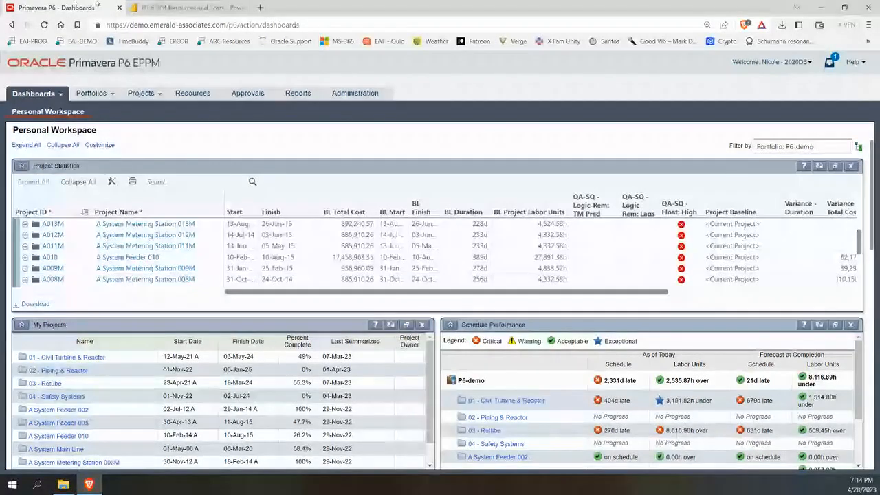
pyautogui.click(159, 9)
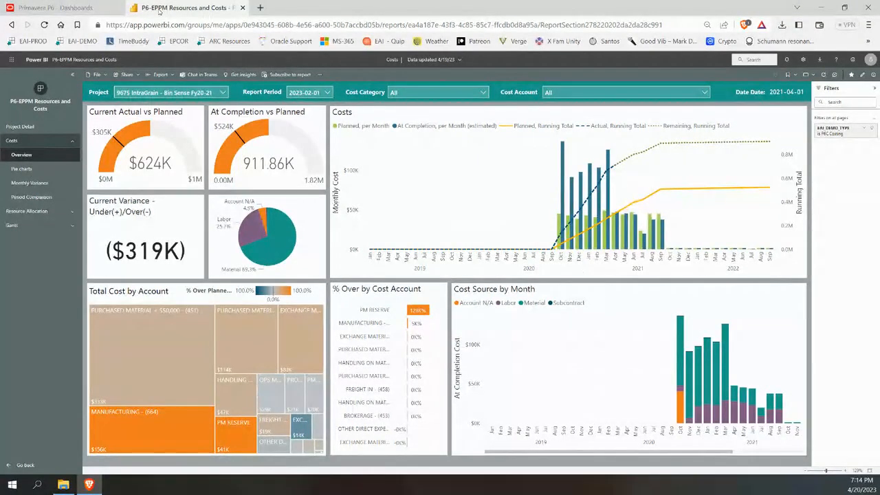
# Leave the Power BI Costs Overview and return to the Primavera P6 dashboards page.
pyautogui.click(63, 9)
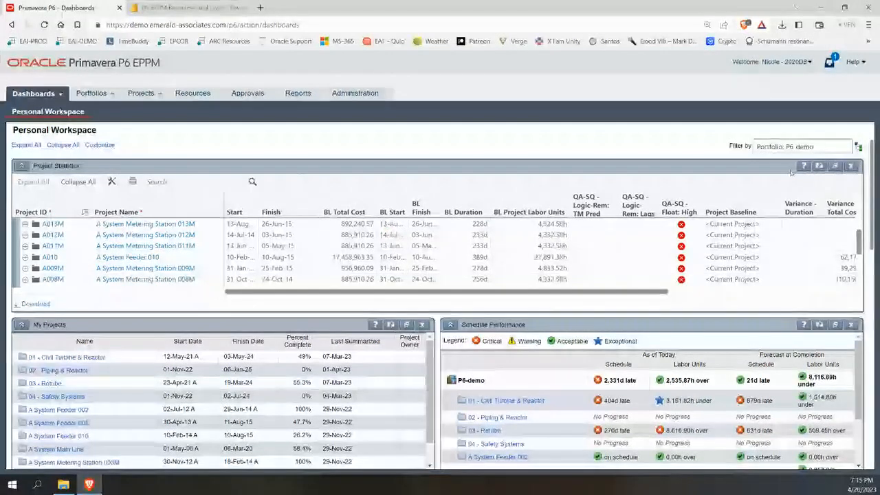
# Select the Filter by portfolio text and open the Filter by portfolio dialog.
pyautogui.moveTo(818, 147); pyautogui.dragTo(720, 146)
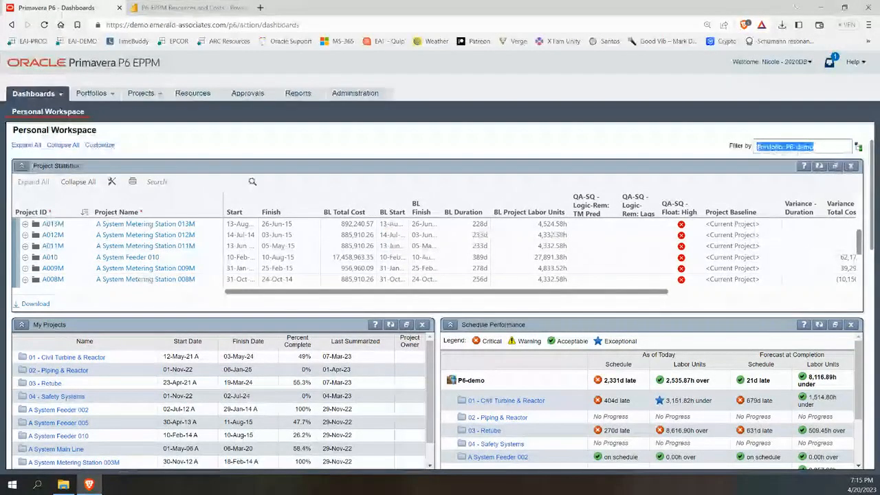
pyautogui.click(797, 150)
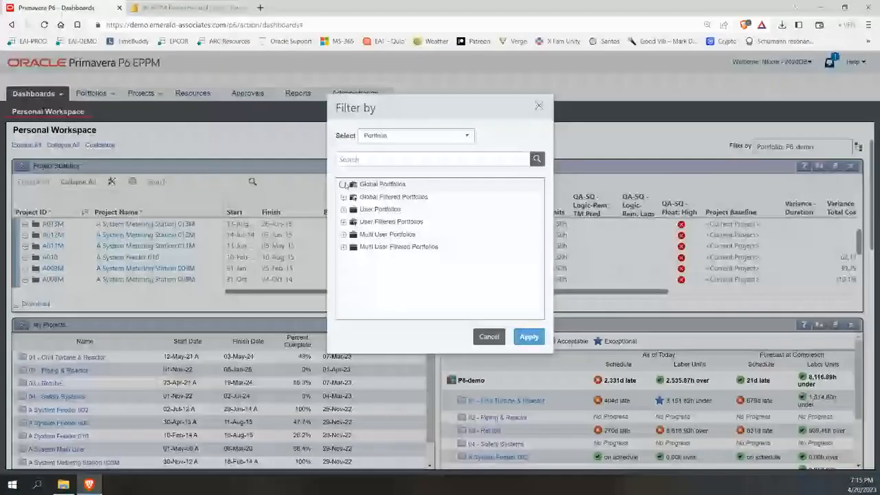
# Expand Global Portfolios, Global Filtered Portfolios and CAPPS, then close the dialog without applying.
pyautogui.click(343, 184)
pyautogui.click(343, 222)
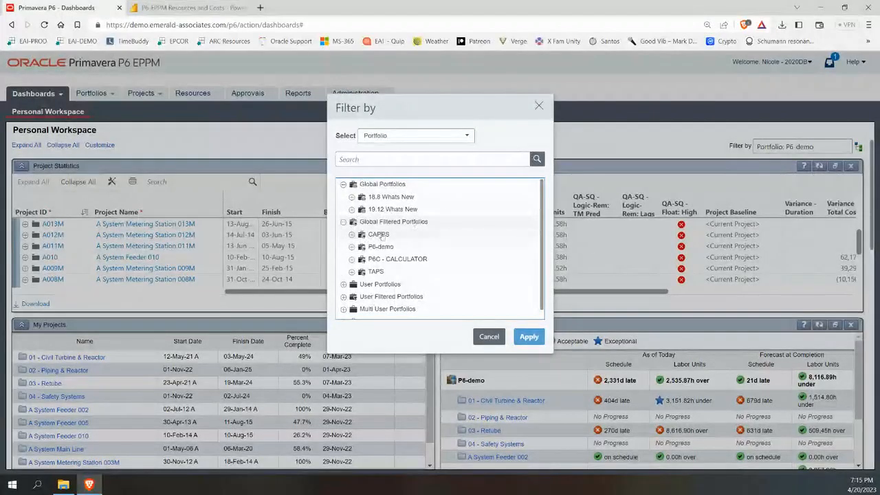
pyautogui.click(352, 234)
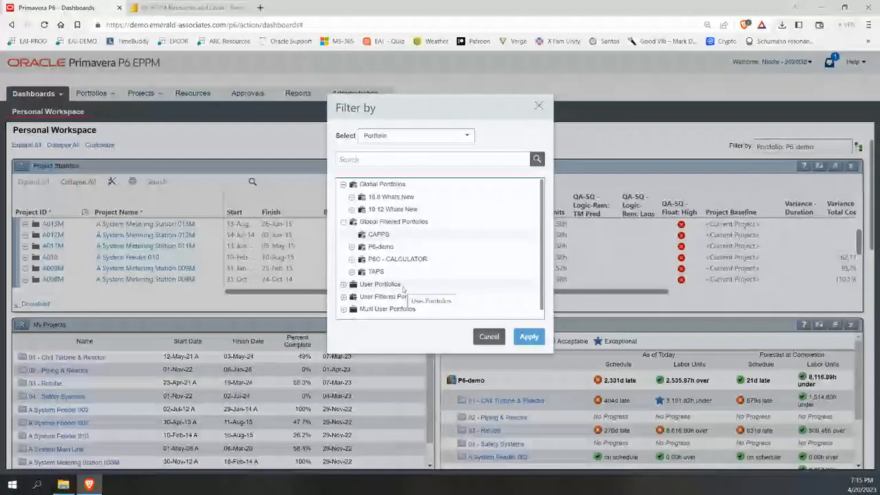
pyautogui.click(539, 106)
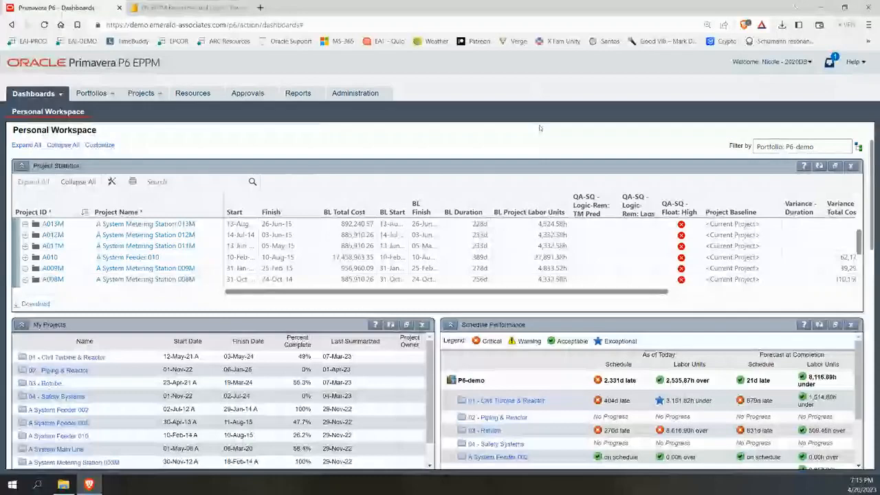
# Open Capacity Planning for P6-demo, showing the role-stacked quarterly at-completion units histogram.
pyautogui.click(102, 93)
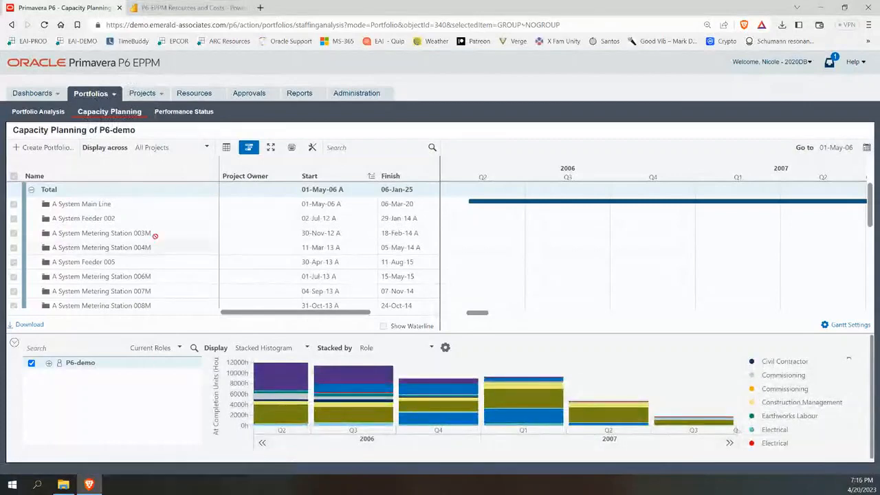
pyautogui.moveTo(116, 98)
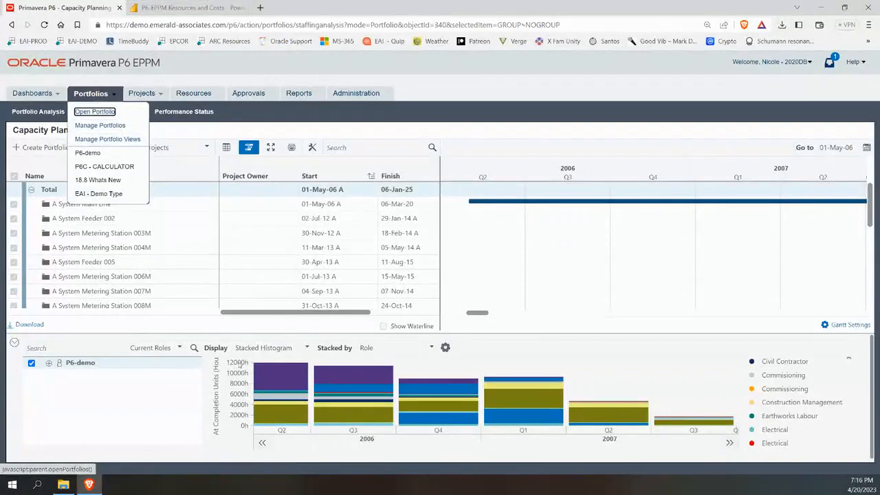
pyautogui.moveTo(425, 410)
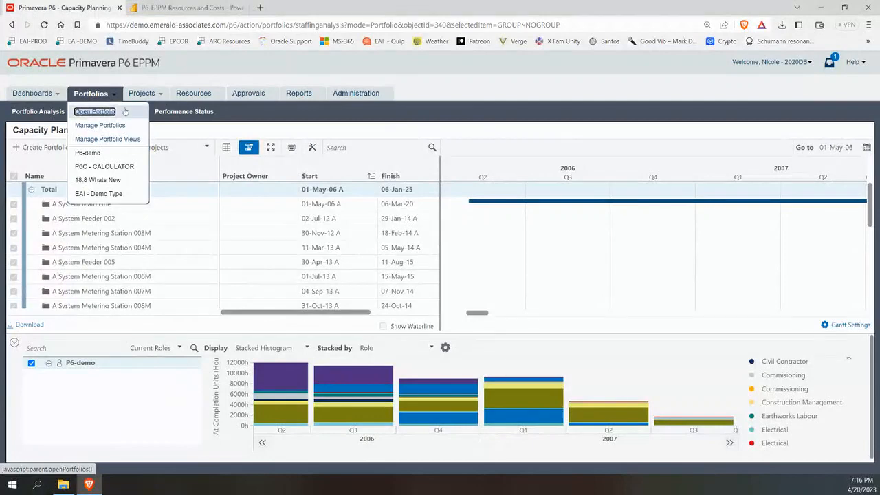
# Inspect P6-demo's EAI - Demo Type filter rule and code values, then add a portfolio under User.
pyautogui.click(100, 125)
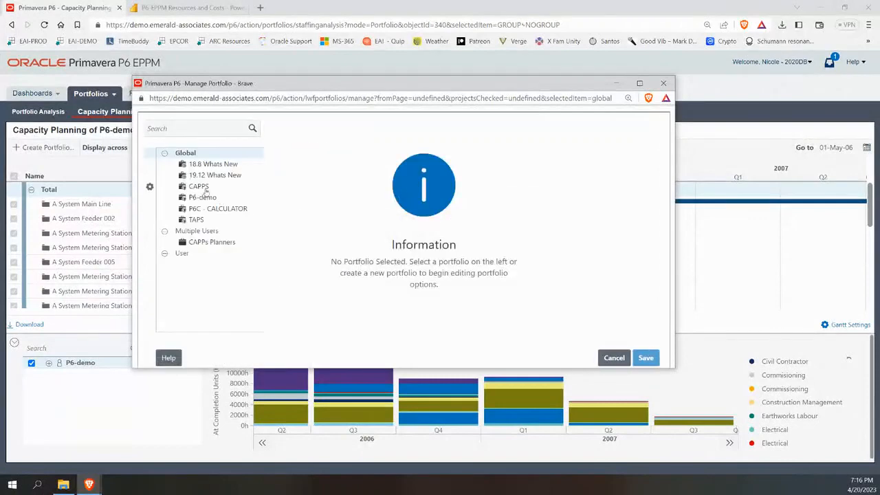
pyautogui.click(198, 199)
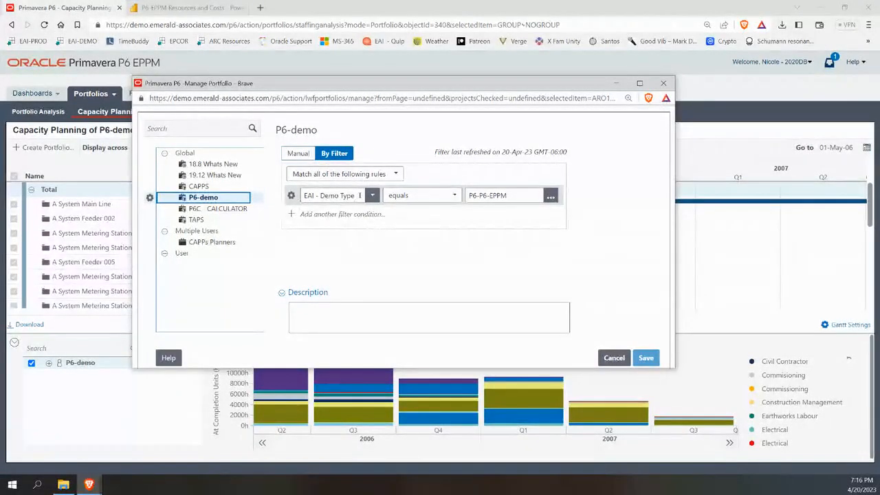
pyautogui.click(372, 196)
pyautogui.click(372, 197)
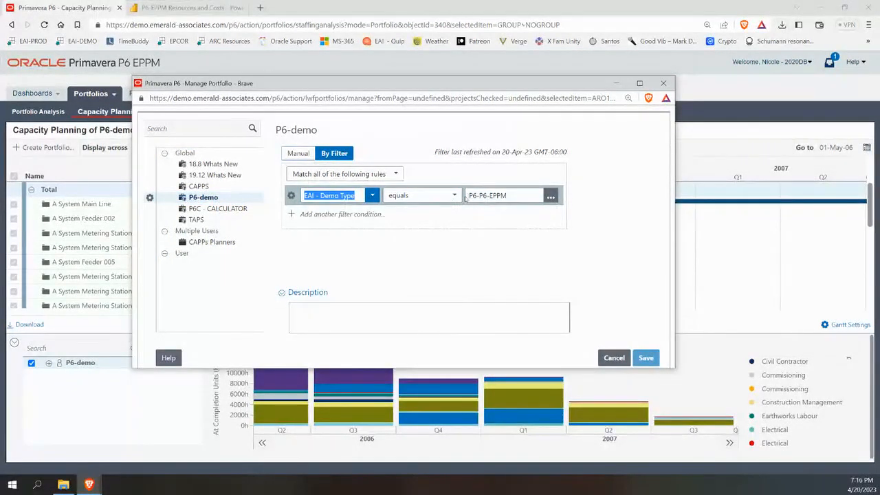
pyautogui.click(551, 197)
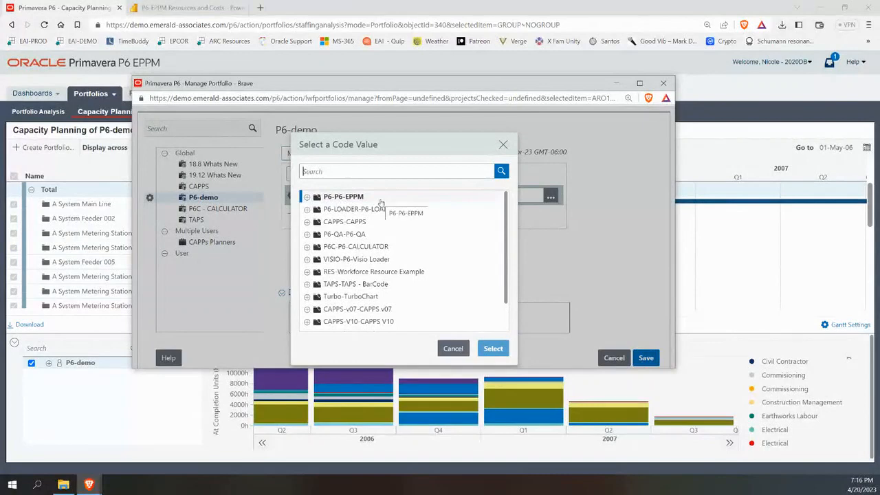
pyautogui.click(474, 166)
pyautogui.click(504, 146)
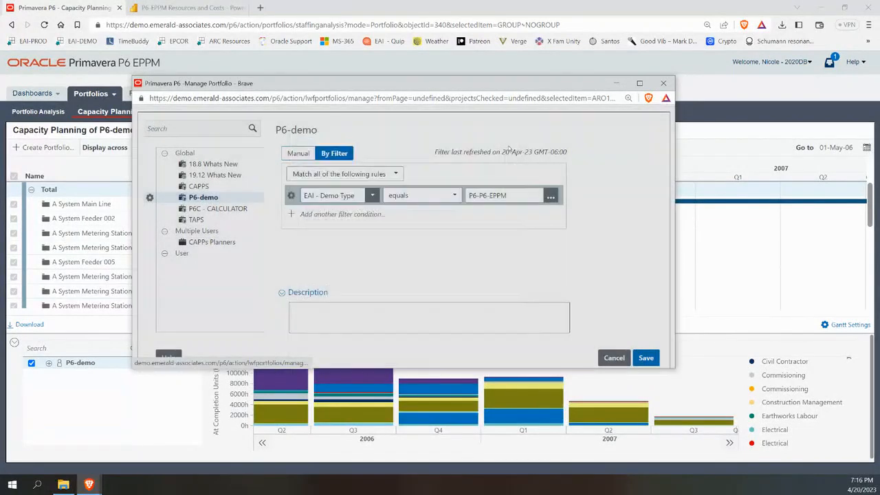
pyautogui.click(150, 254)
pyautogui.click(160, 268)
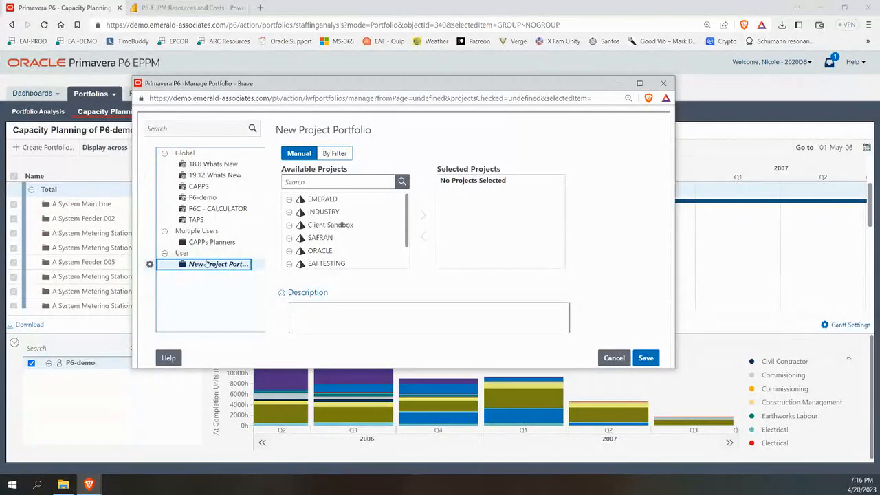
# Move EMERALD > P6-Webinar projects 01 Civil Turbine, 02 Piping, 03 Retube and 04 Safety Systems into Selected Projects.
pyautogui.click(306, 183)
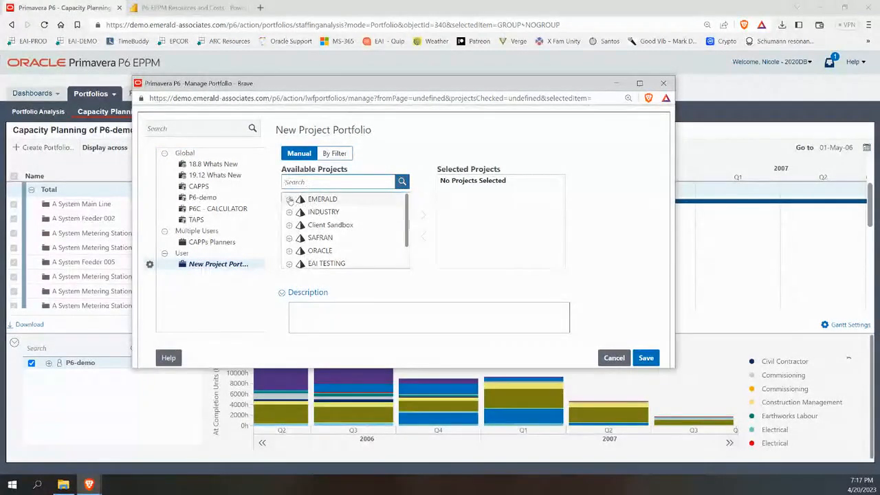
pyautogui.click(289, 199)
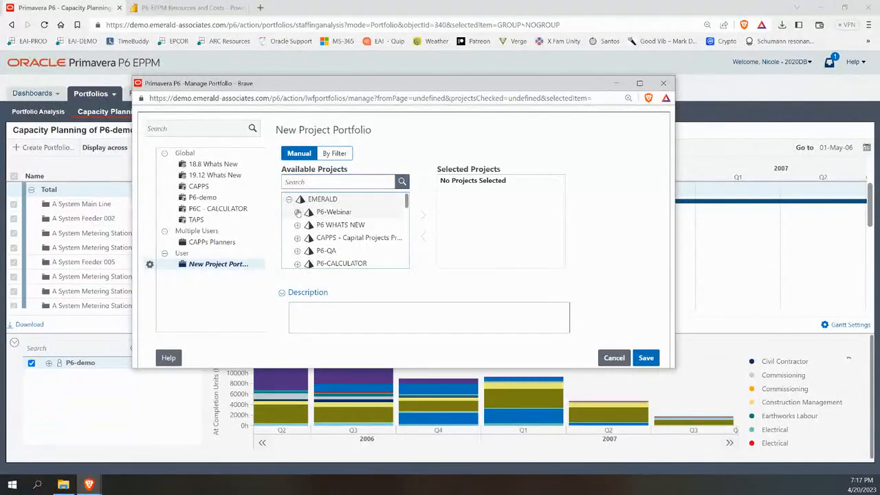
pyautogui.click(297, 213)
pyautogui.click(337, 227)
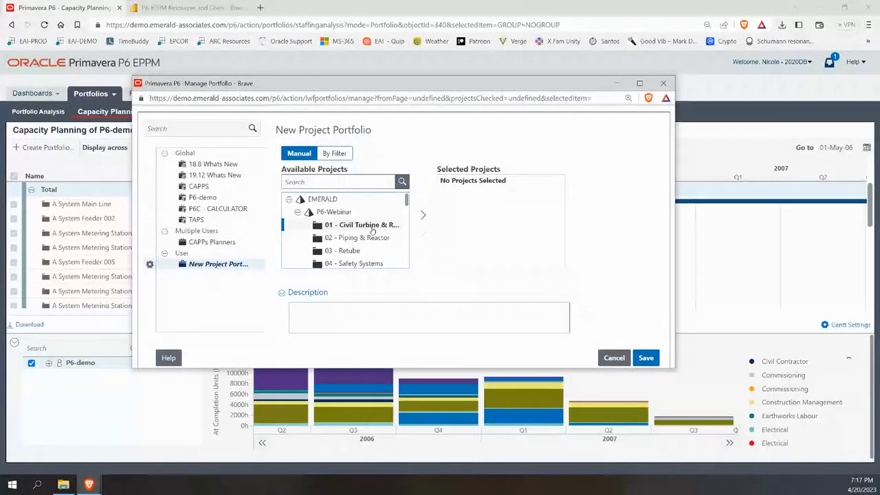
pyautogui.keyDown('ctrl'); pyautogui.click(371, 245); pyautogui.keyUp('ctrl')
pyautogui.keyDown('ctrl'); pyautogui.click(348, 251); pyautogui.keyUp('ctrl')
pyautogui.keyDown('ctrl'); pyautogui.click(353, 264); pyautogui.keyUp('ctrl')
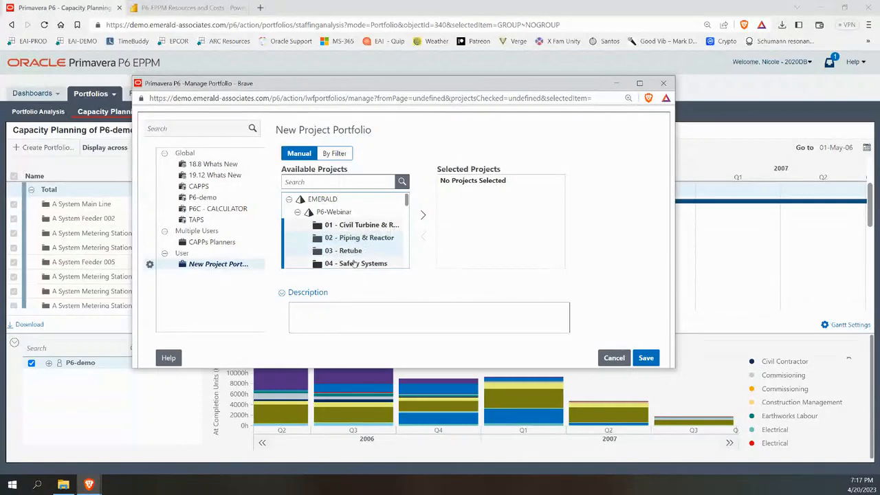
pyautogui.click(423, 216)
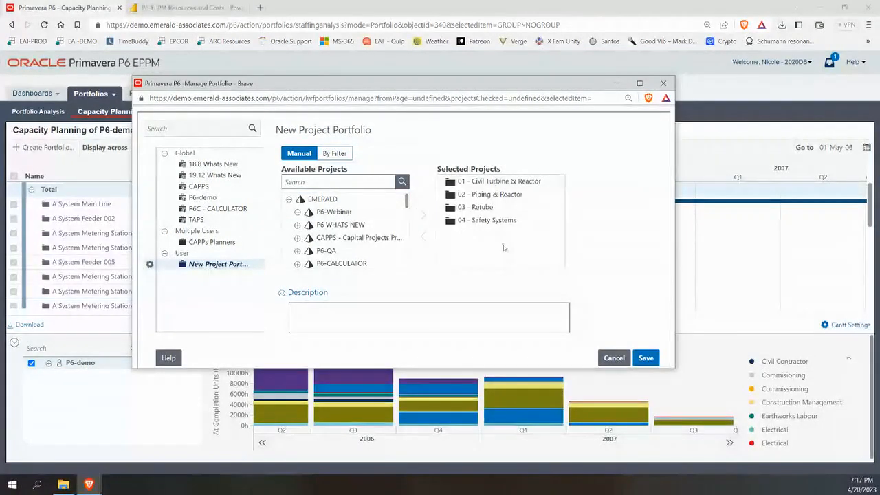
pyautogui.moveTo(490, 222); pyautogui.dragTo(489, 230)
# Switch the portfolio to a Match-all filter with a DEMO-PM rule set to a chosen project manager.
pyautogui.click(332, 154)
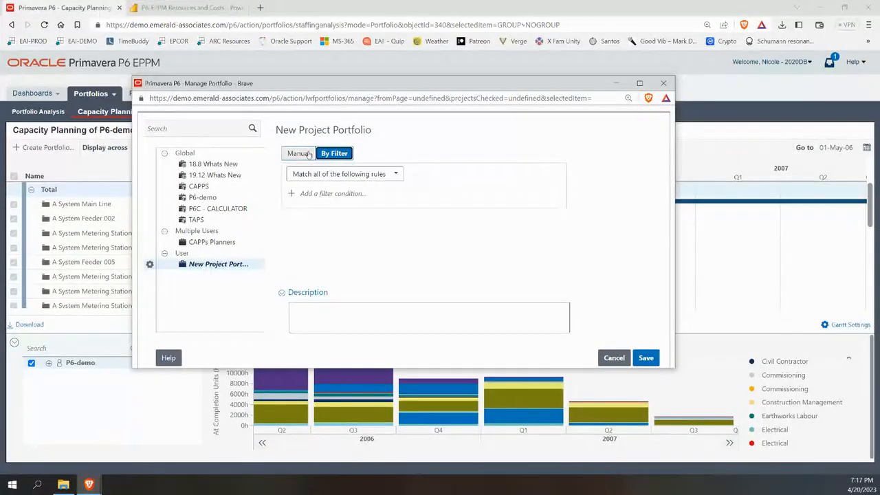
pyautogui.click(350, 175)
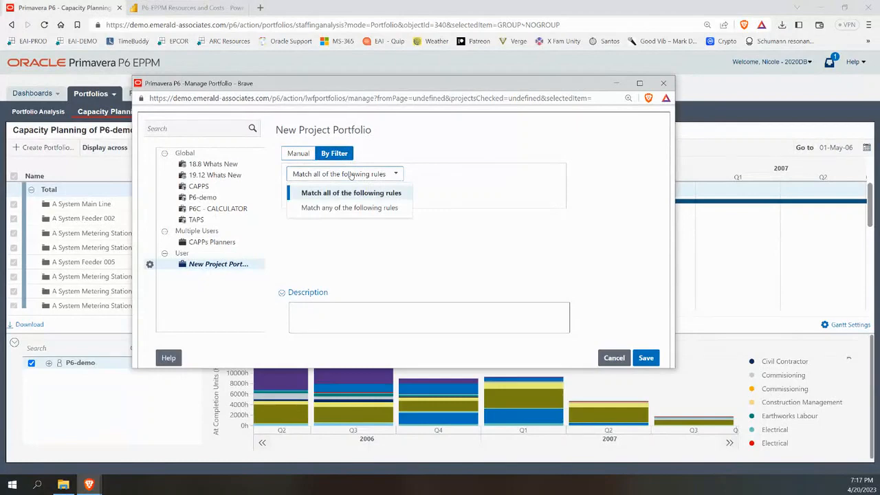
pyautogui.click(350, 192)
pyautogui.click(347, 193)
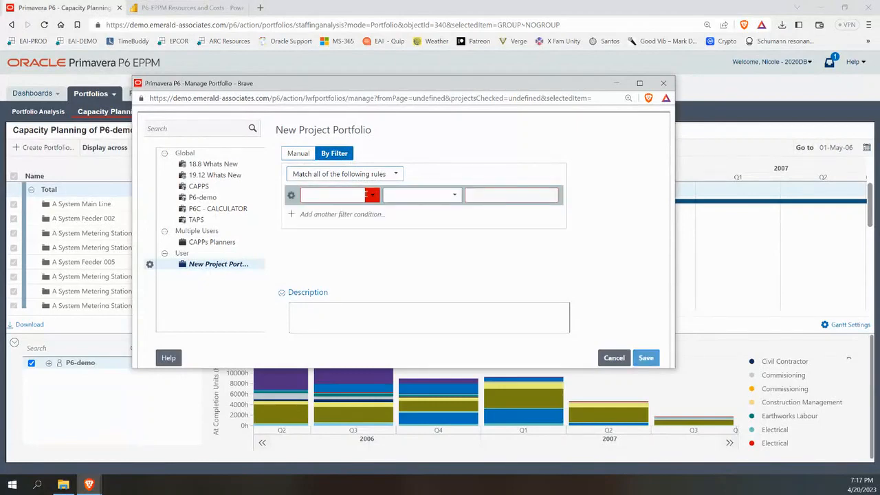
pyautogui.click(371, 196)
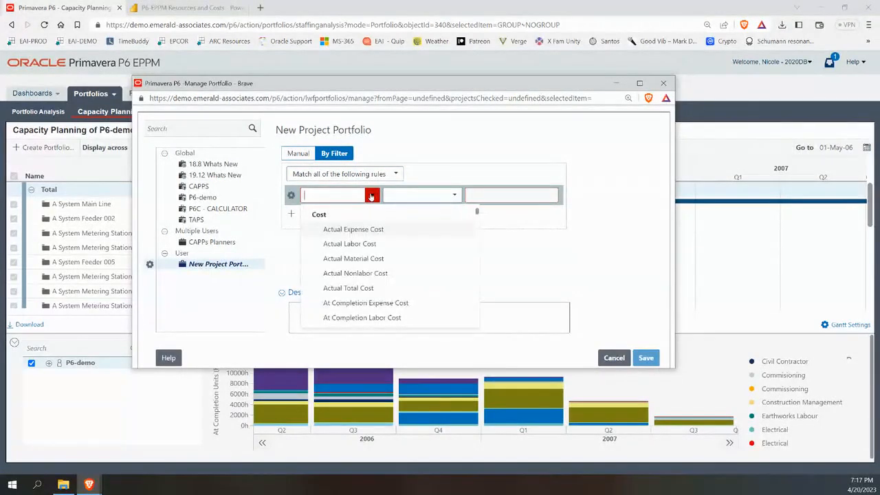
pyautogui.write('pm')
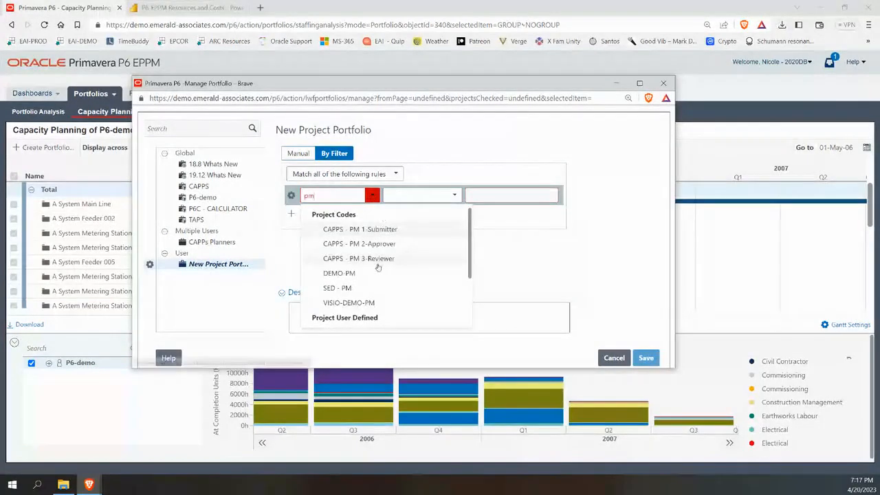
pyautogui.scroll(-2, 360, 273)
pyautogui.scroll(1, 363, 253)
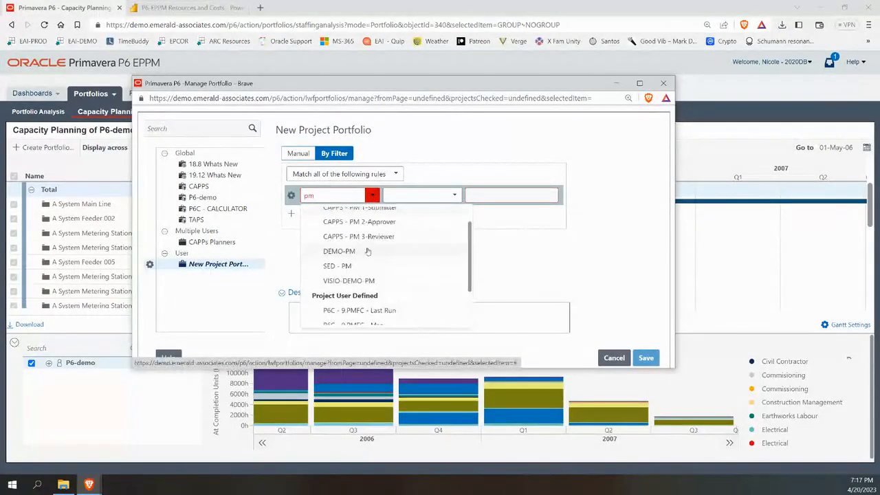
pyautogui.click(364, 251)
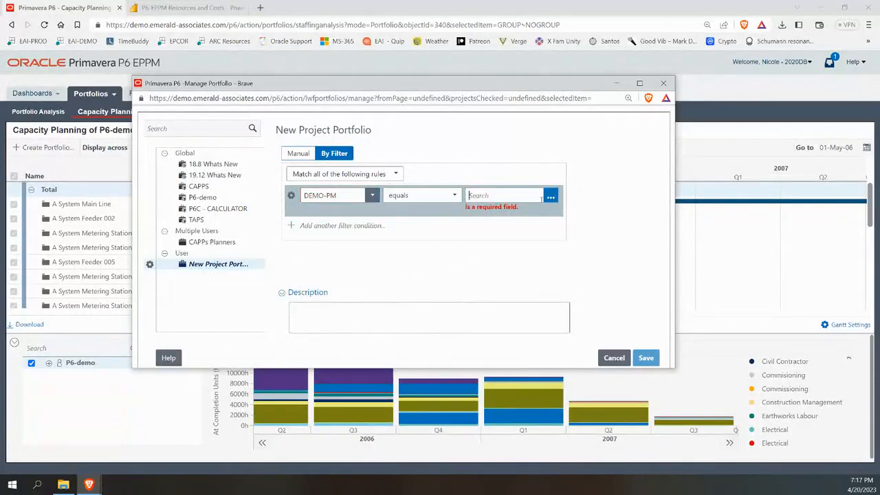
pyautogui.click(550, 196)
pyautogui.click(337, 198)
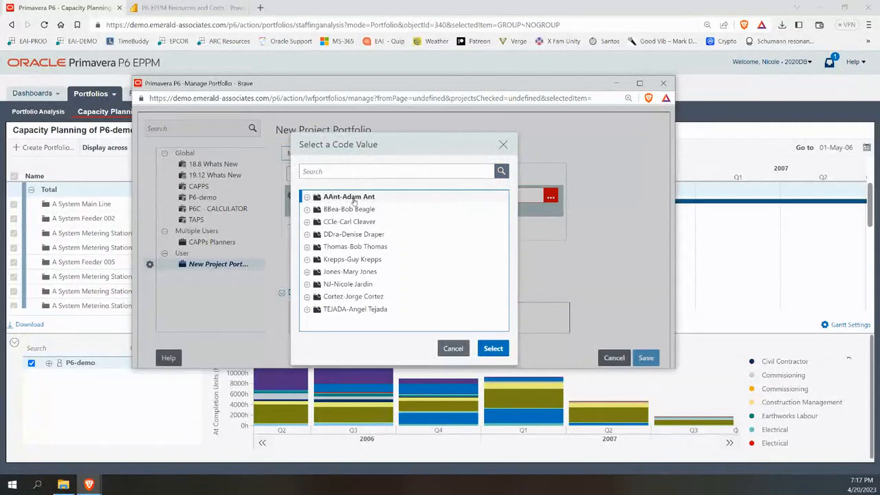
pyautogui.click(489, 347)
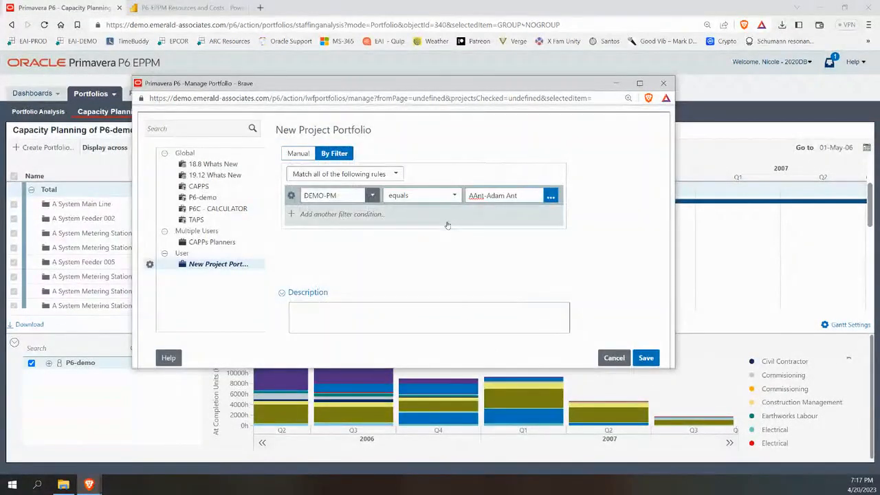
# Add an Area rule, leave its value unchosen, then delete that Area rule.
pyautogui.click(340, 217)
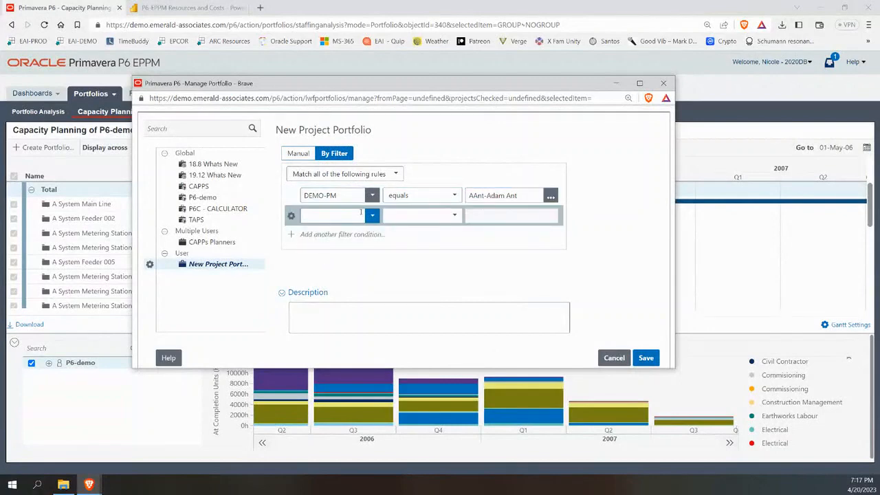
pyautogui.click(372, 217)
pyautogui.write('are')
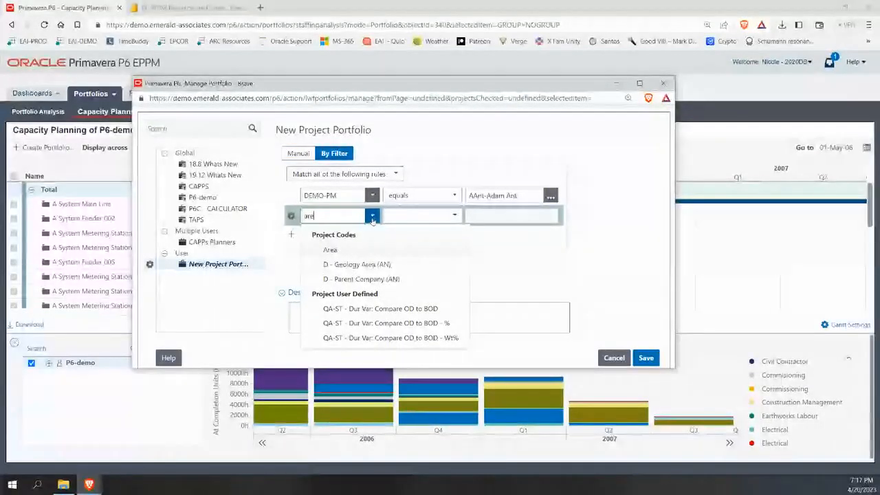
pyautogui.click(330, 249)
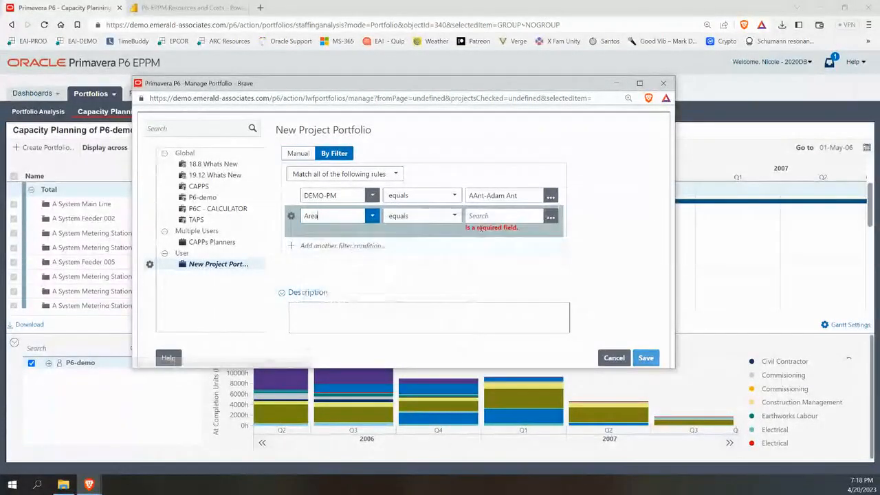
pyautogui.click(550, 215)
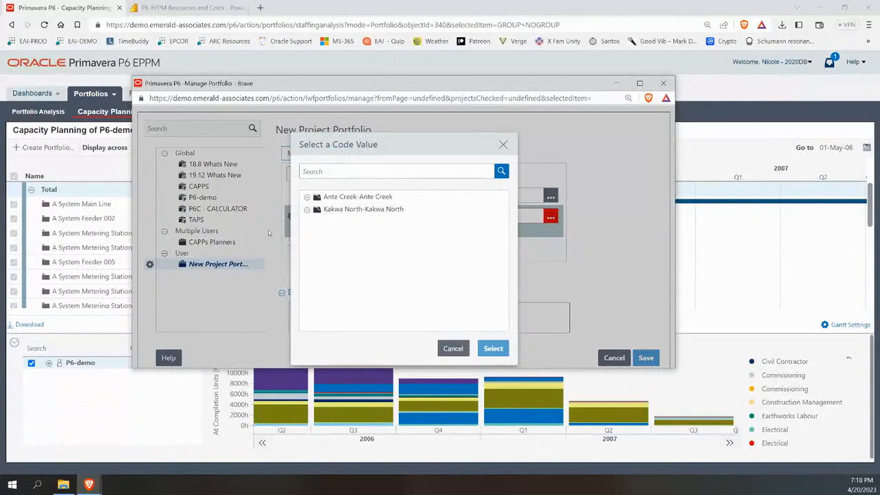
pyautogui.click(504, 145)
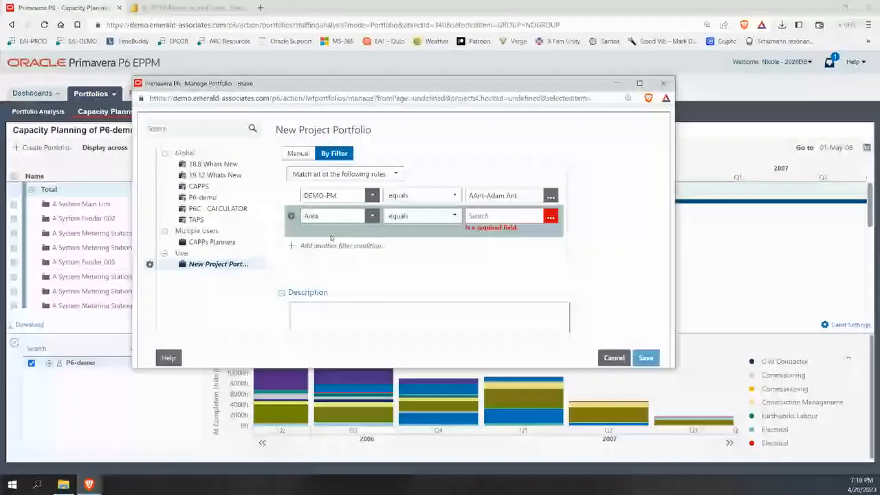
pyautogui.click(290, 216)
pyautogui.click(301, 273)
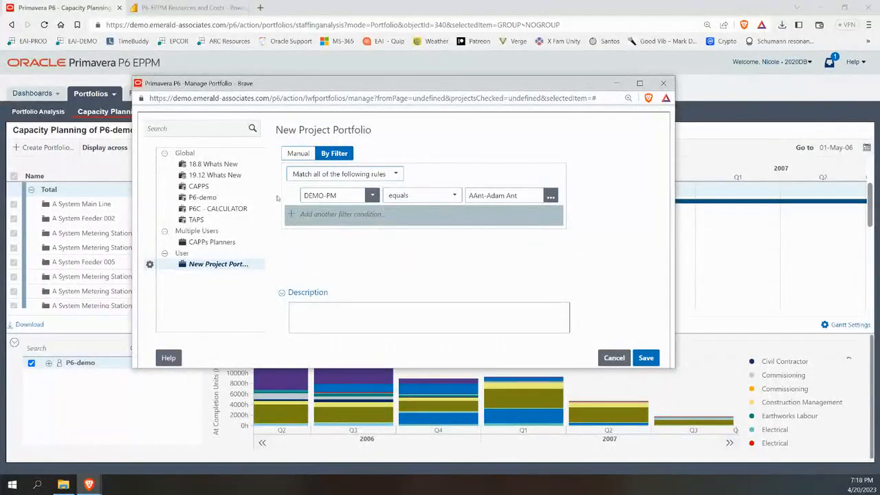
# Rename the new portfolio to 'PM - ' plus the project manager's name and save it.
pyautogui.click(237, 265)
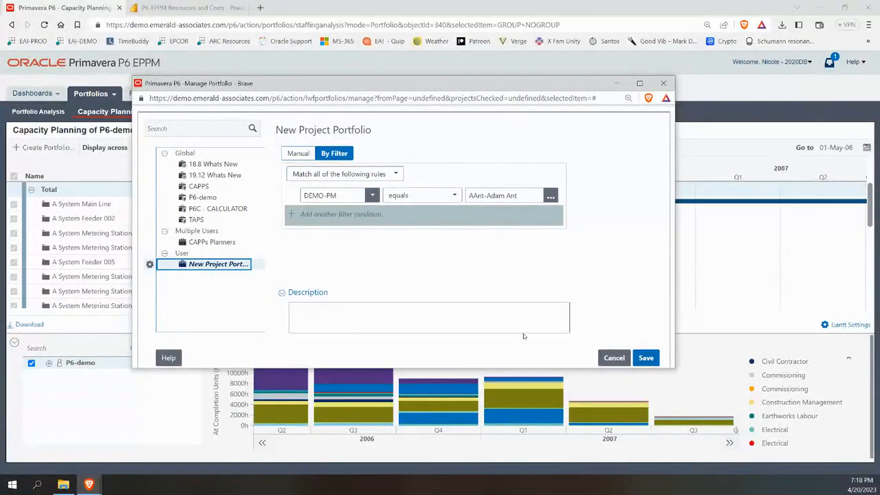
pyautogui.click(206, 264)
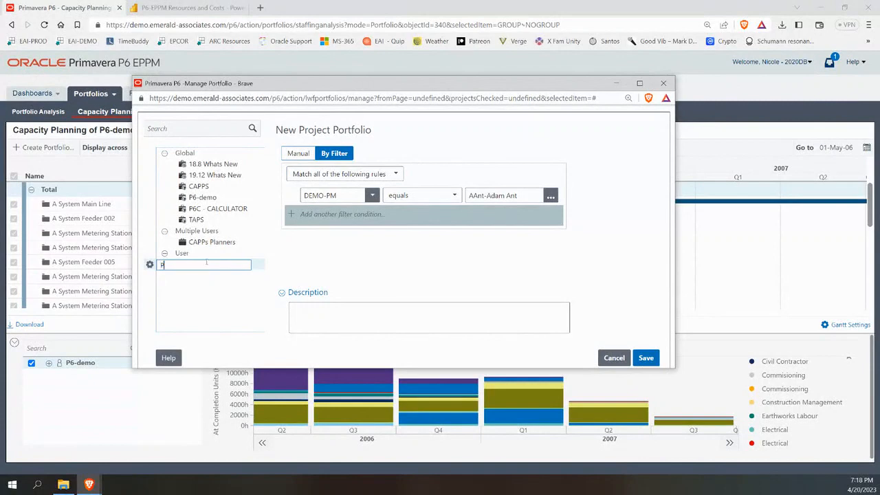
pyautogui.click(453, 310)
pyautogui.click(650, 359)
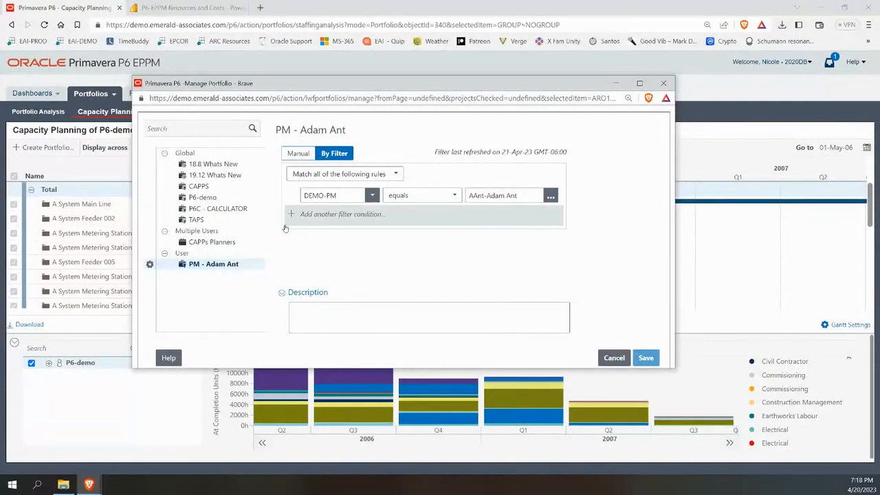
# Close Manage Portfolios, reopen it to confirm the saved portfolio's filter rule, then close it.
pyautogui.click(204, 274)
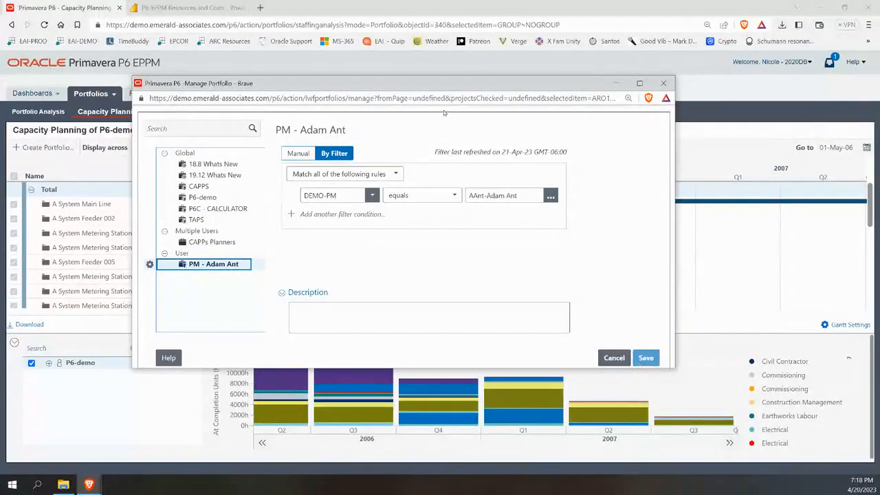
pyautogui.moveTo(335, 84); pyautogui.dragTo(336, 96)
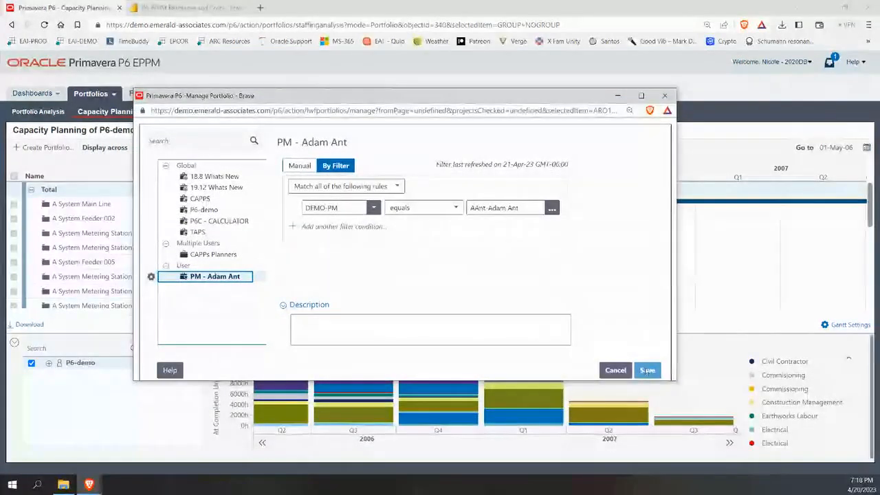
pyautogui.click(664, 100)
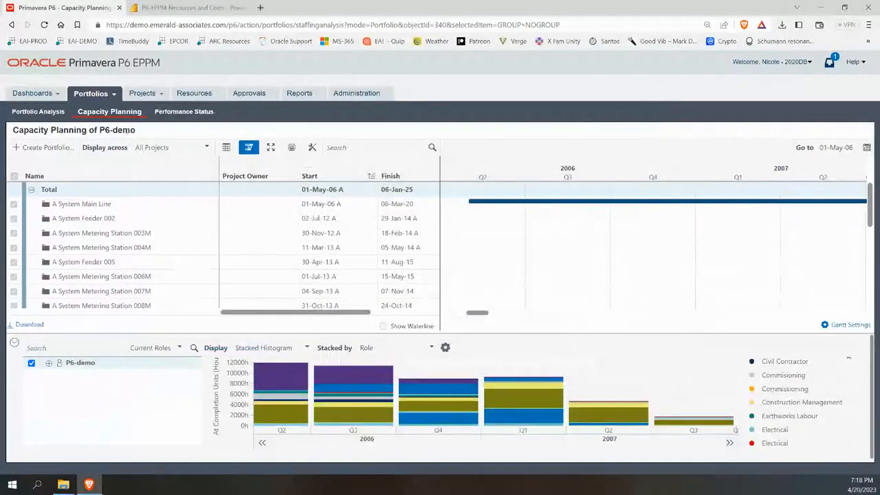
pyautogui.click(110, 97)
pyautogui.click(98, 123)
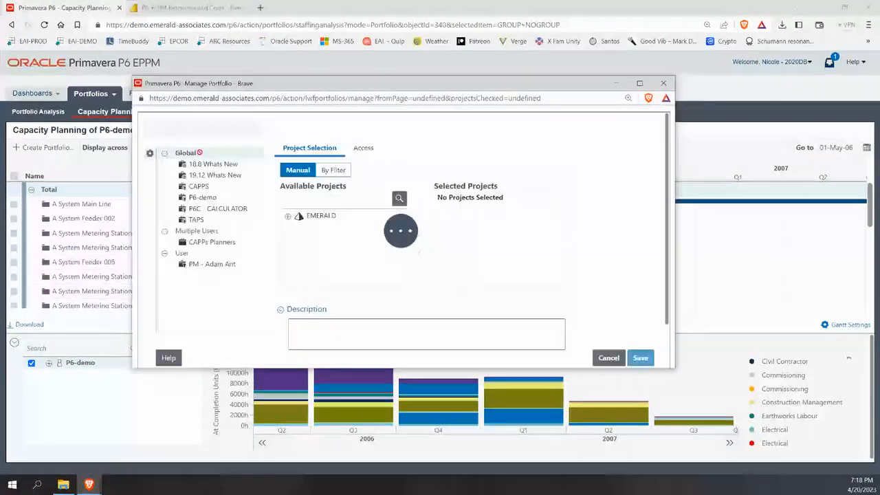
pyautogui.click(206, 266)
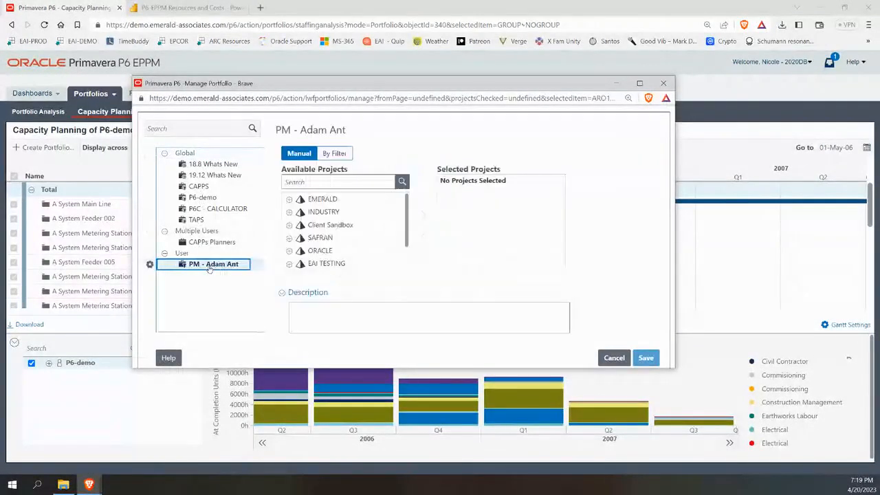
pyautogui.click(663, 83)
pyautogui.click(115, 95)
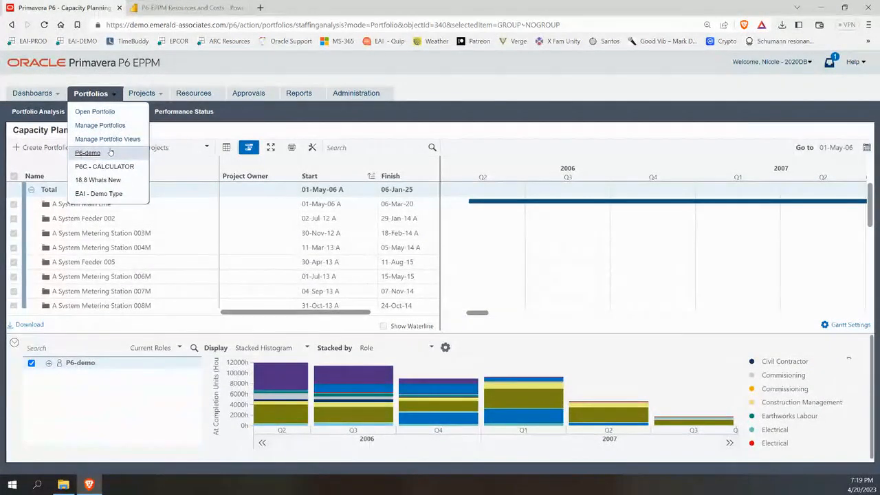
# Dismiss the Portfolios menu and show the histogram's Current Roles, Role Hierarchy and Role Team grouping choices.
pyautogui.moveTo(267, 392)
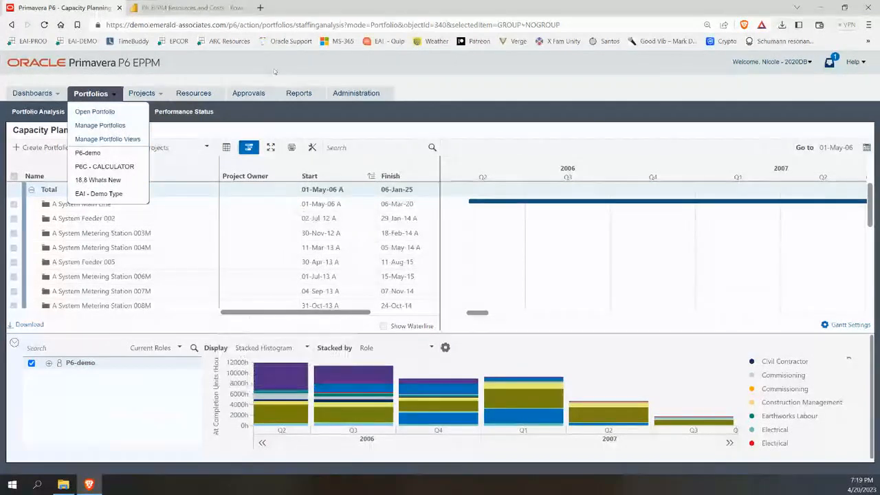
pyautogui.click(309, 112)
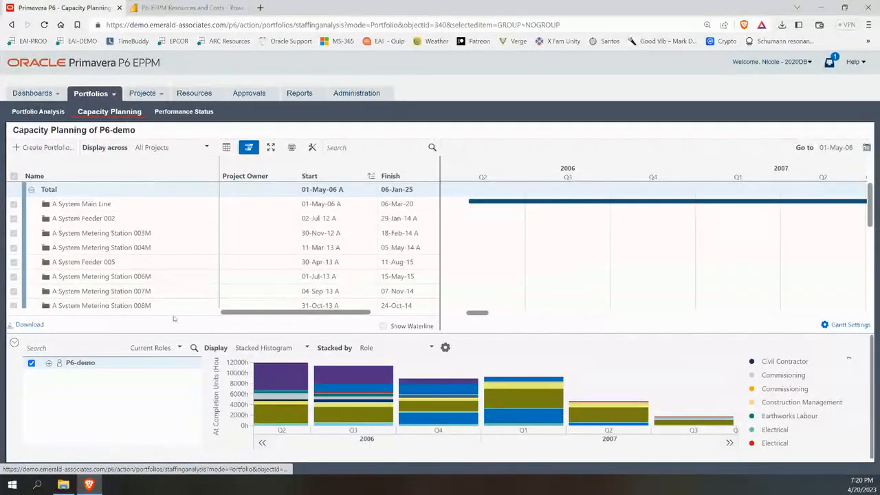
pyautogui.click(178, 347)
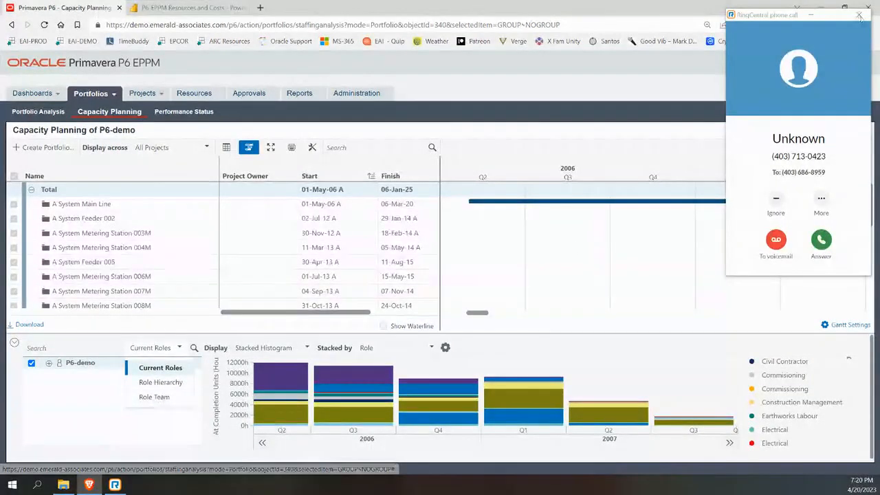
# Close the incoming RingCentral call window and confirm the closing.
pyautogui.click(859, 15)
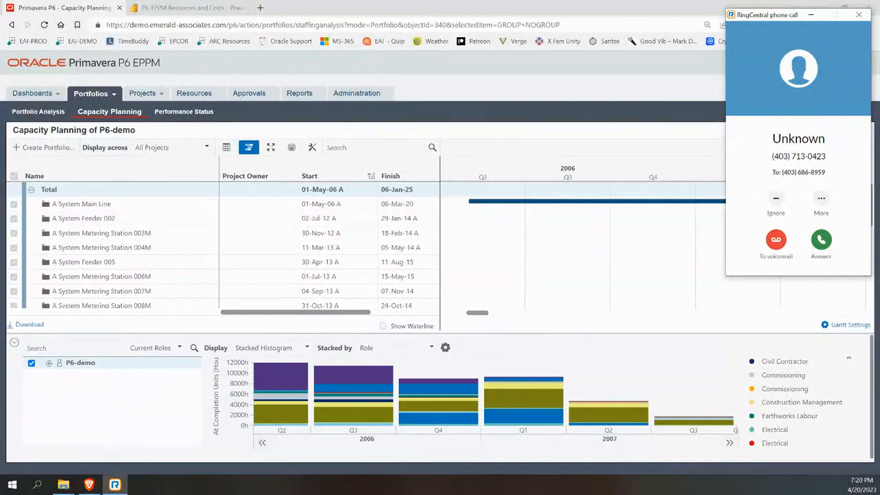
pyautogui.click(859, 15)
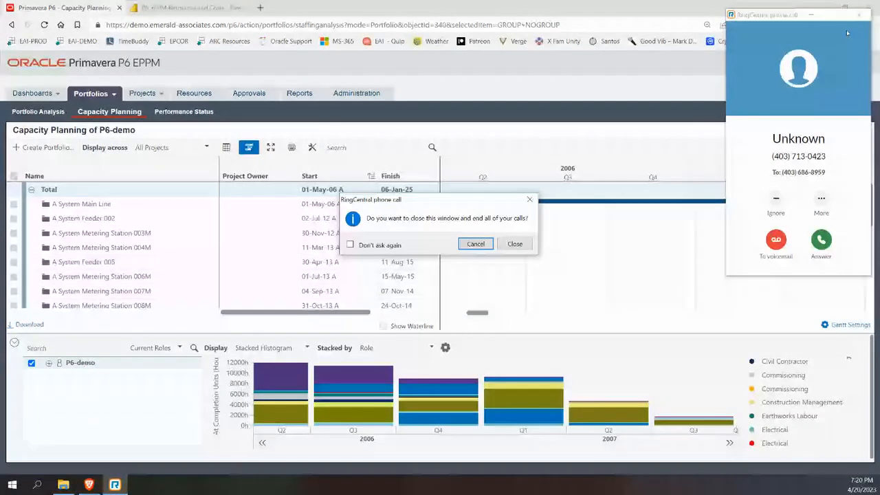
pyautogui.click(778, 240)
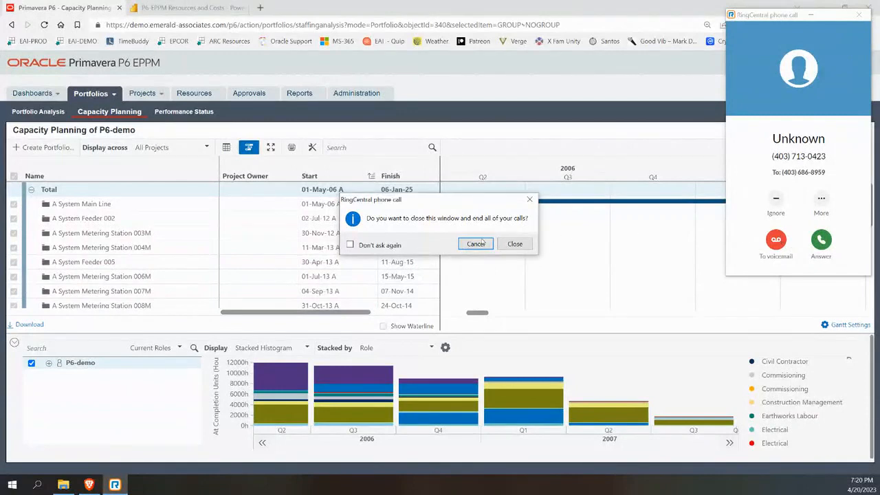
pyautogui.click(515, 244)
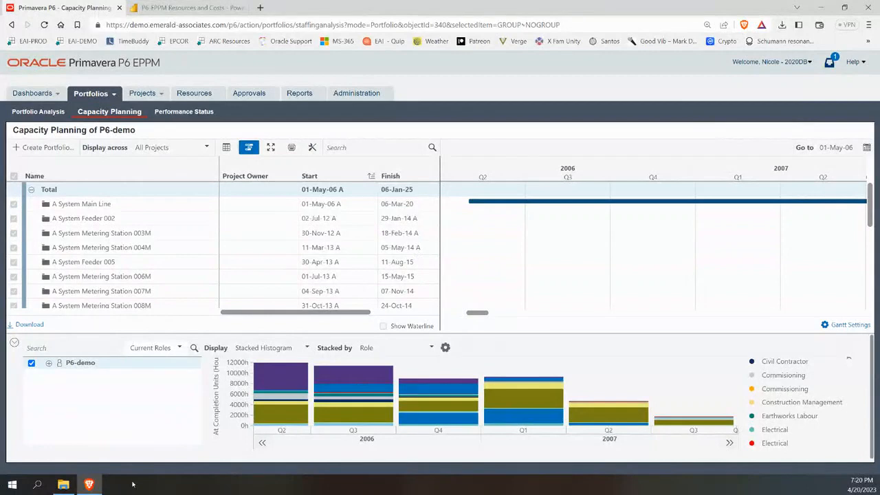
# Expand P6-demo to list its individual roles and enlarge the role histogram panel.
pyautogui.moveTo(96, 484)
pyautogui.click(48, 363)
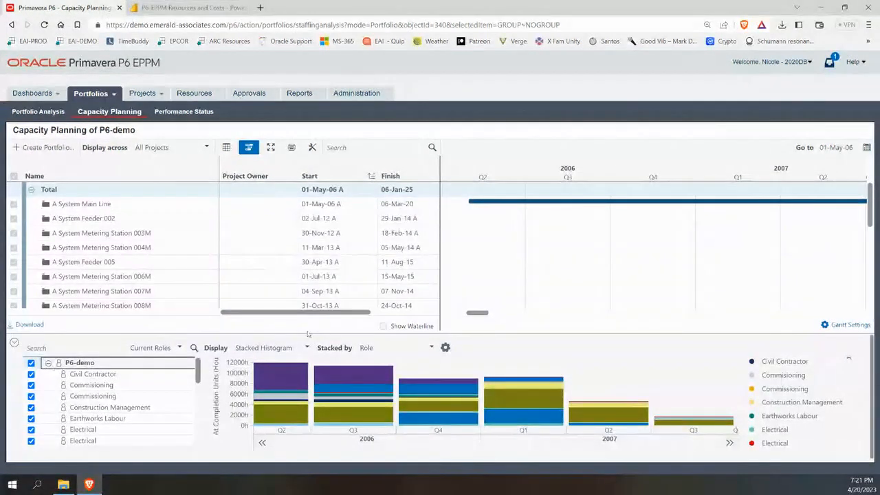
pyautogui.moveTo(303, 331); pyautogui.dragTo(292, 261)
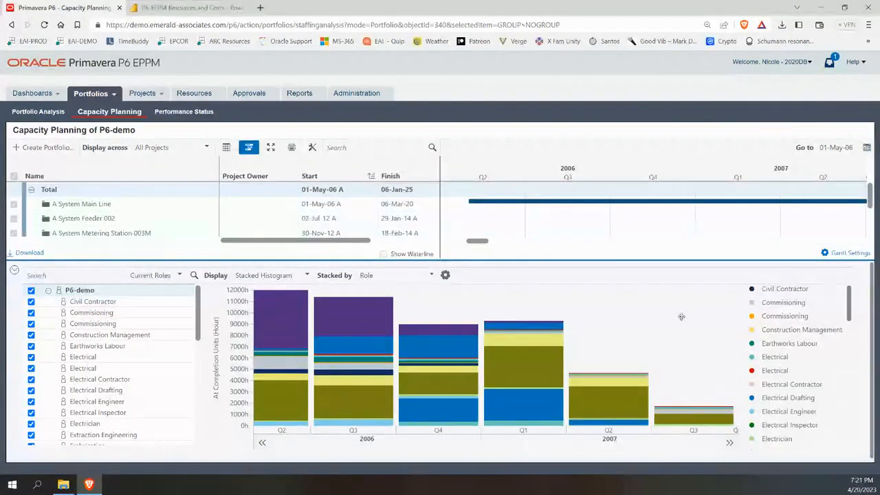
pyautogui.moveTo(477, 241); pyautogui.dragTo(531, 244)
pyautogui.moveTo(531, 244); pyautogui.dragTo(483, 242)
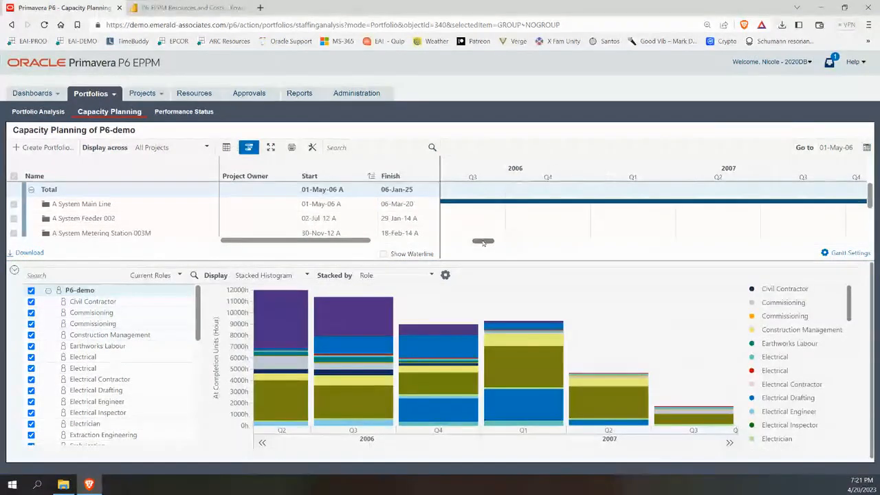
# Shift the histogram two quarters later and switch it to a Month/Week timescale.
pyautogui.click(730, 445)
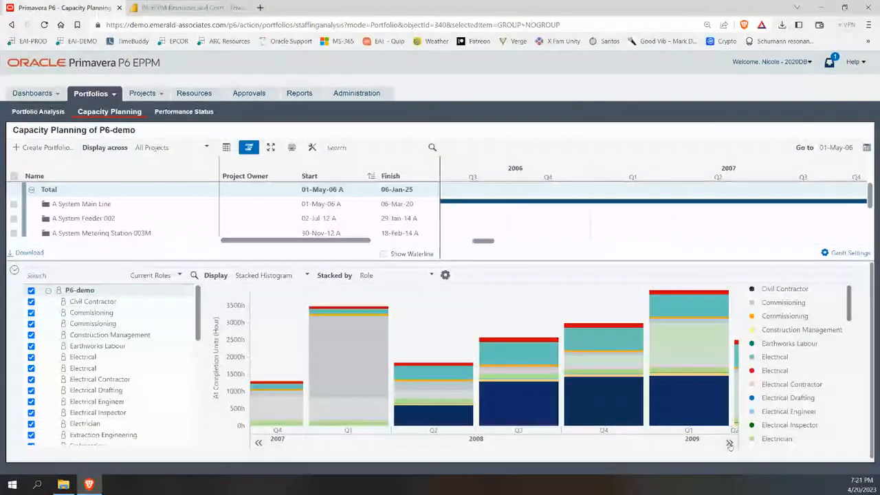
pyautogui.click(730, 445)
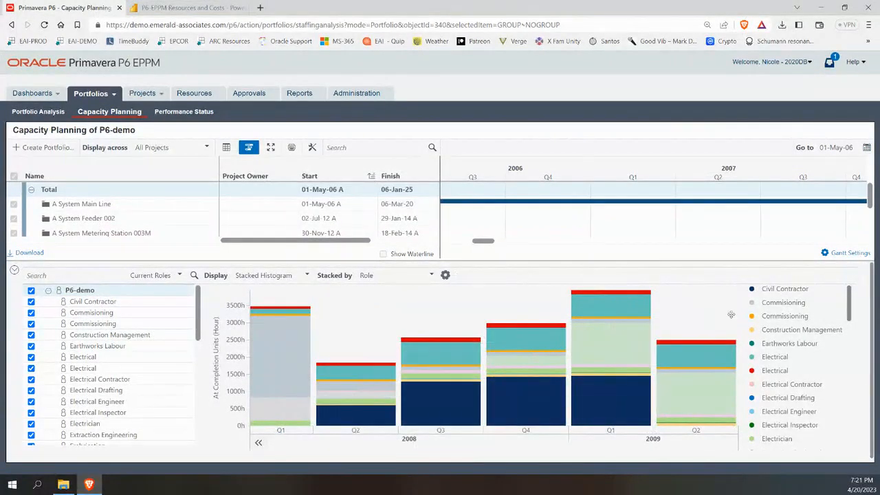
pyautogui.click(609, 430)
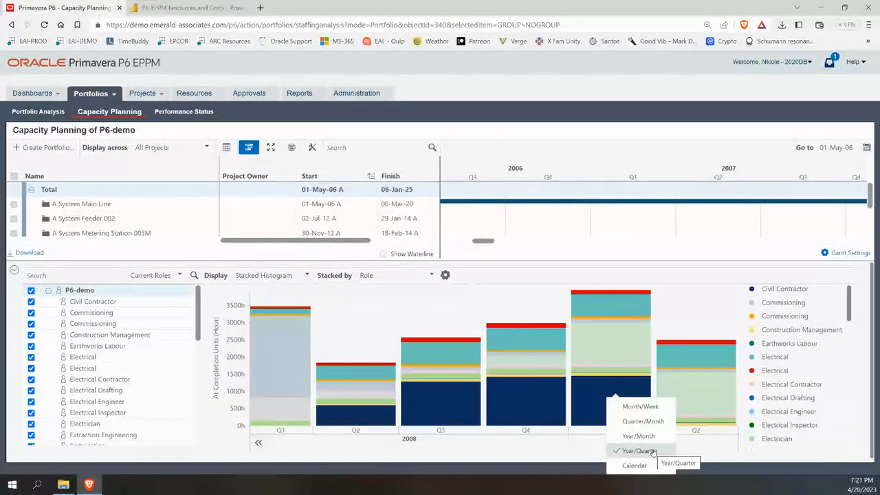
pyautogui.click(640, 406)
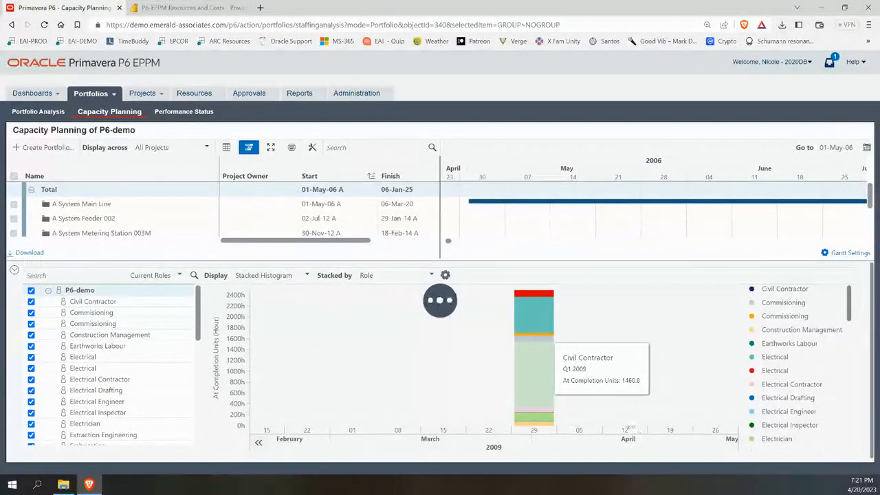
# Zoom the histogram back out to quarterly periods spanning Q2 2006 to Q3 2007.
pyautogui.rightClick(632, 268)
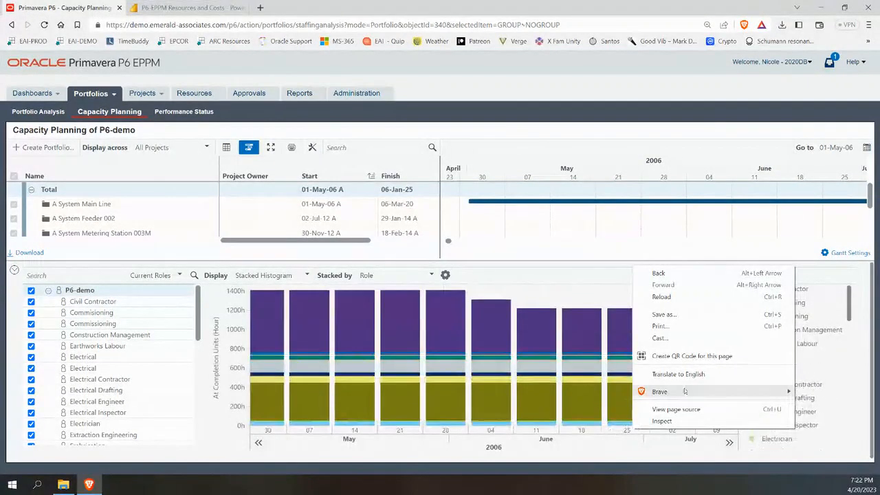
pyautogui.click(587, 278)
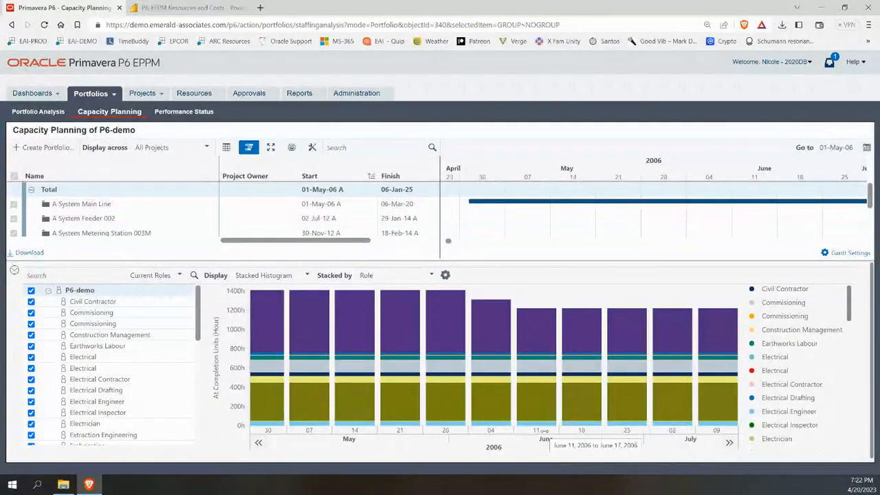
pyautogui.moveTo(299, 393)
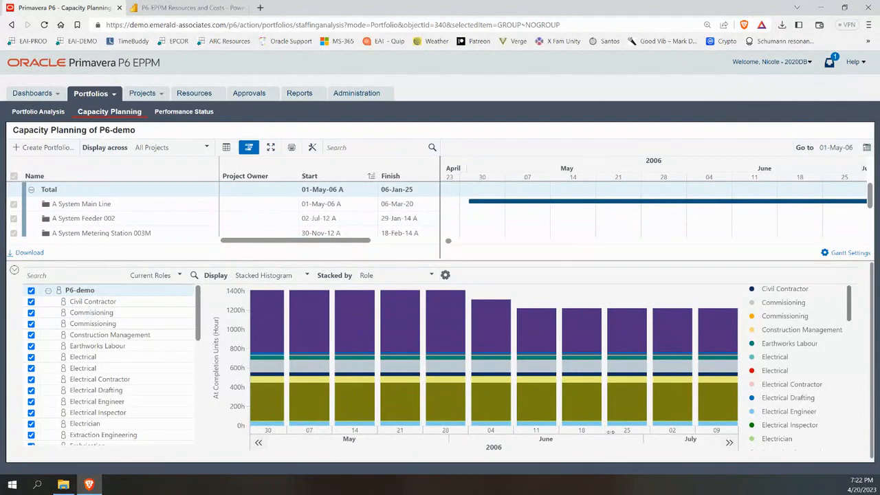
pyautogui.moveTo(610, 432); pyautogui.dragTo(640, 454)
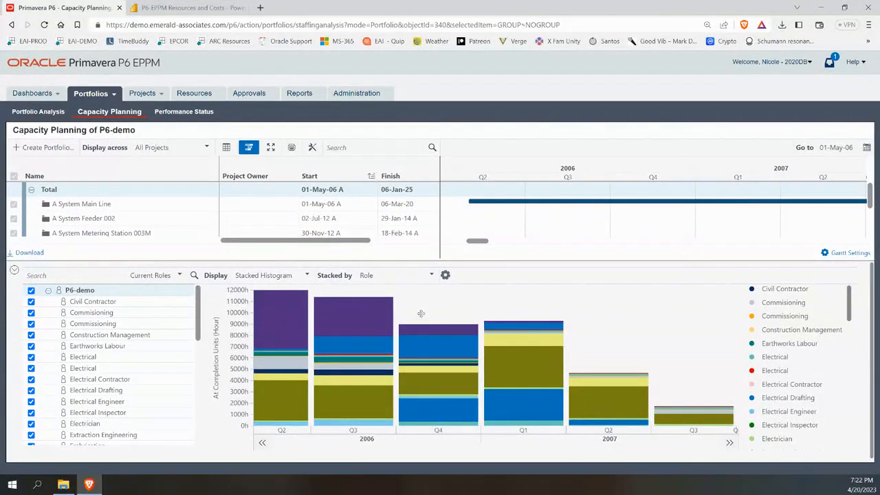
pyautogui.click(420, 275)
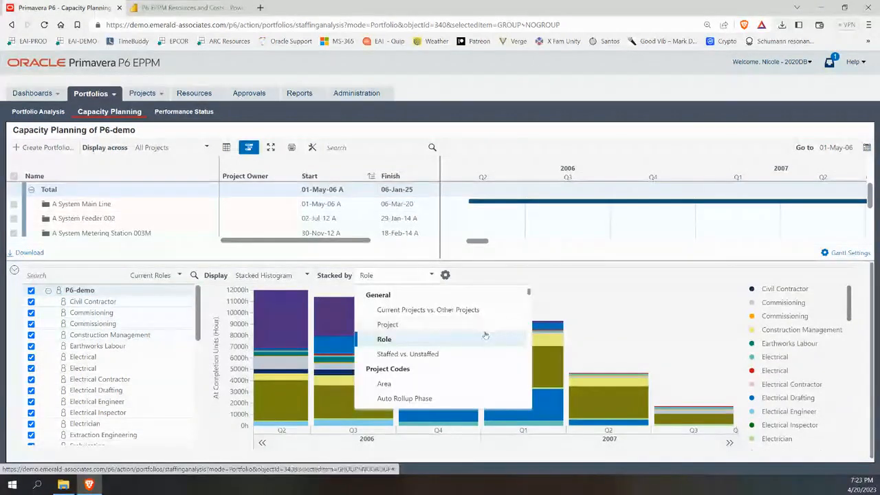
pyautogui.click(282, 276)
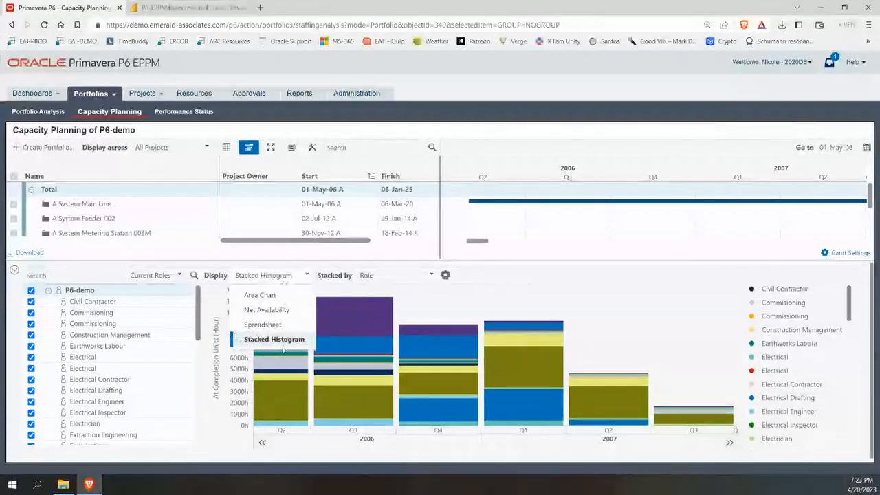
pyautogui.click(281, 309)
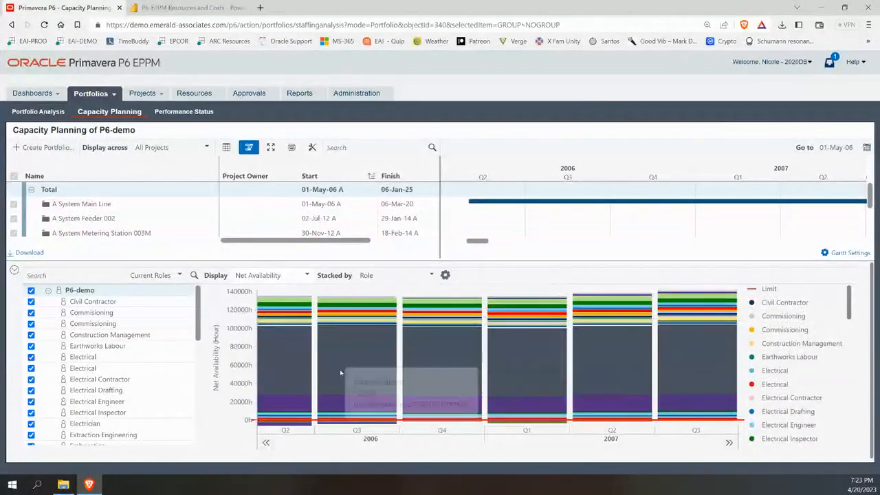
pyautogui.moveTo(297, 413)
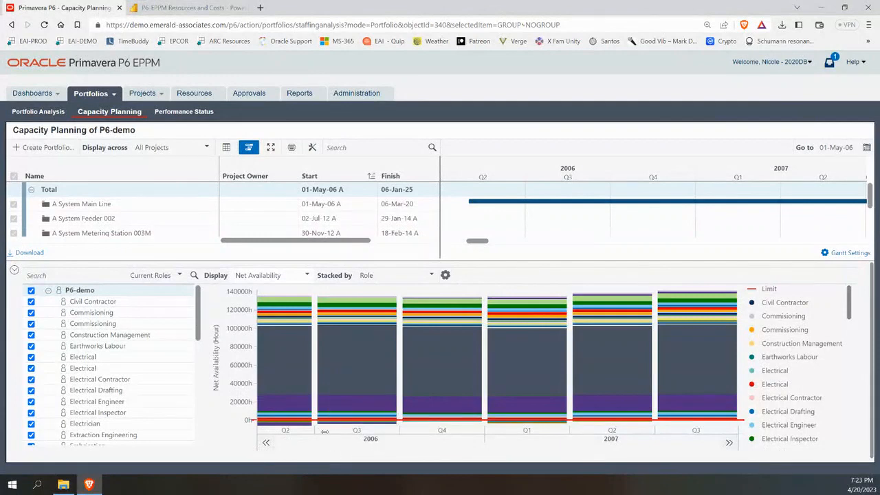
pyautogui.moveTo(292, 437)
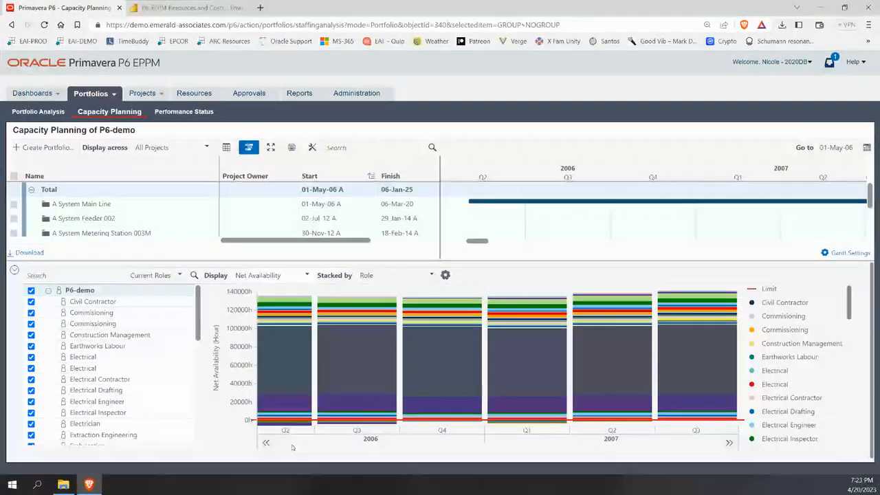
pyautogui.click(307, 274)
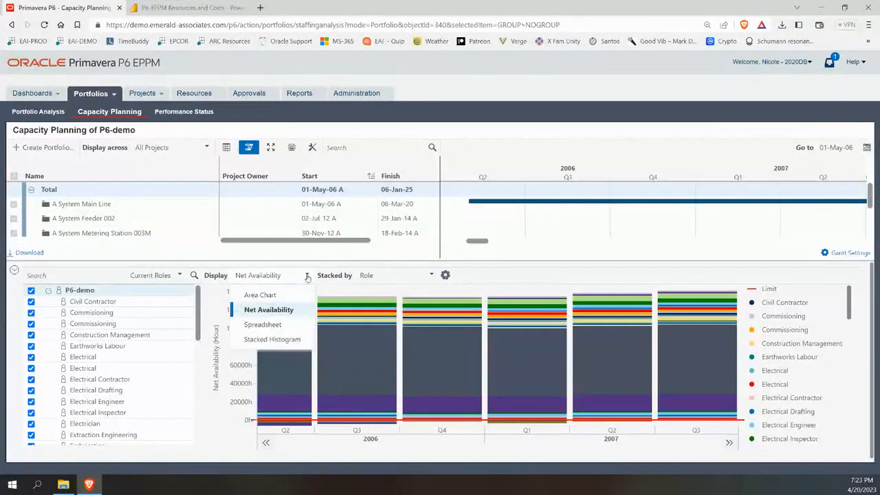
pyautogui.click(271, 324)
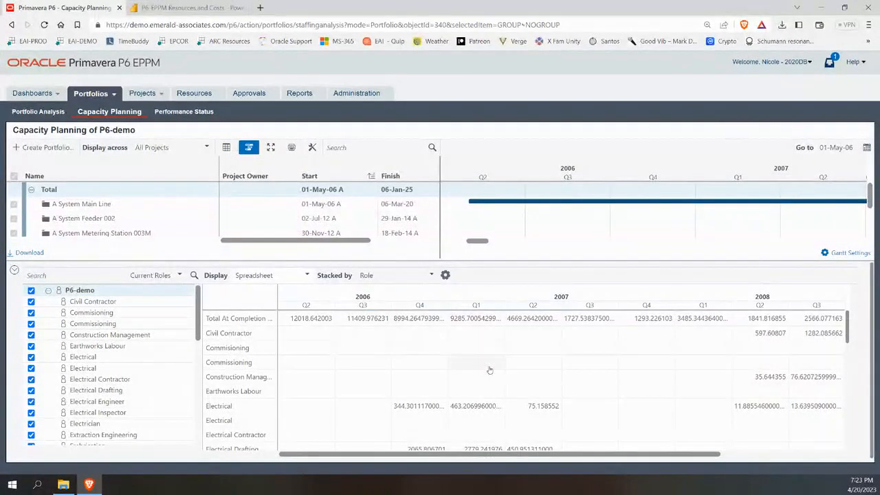
pyautogui.click(284, 278)
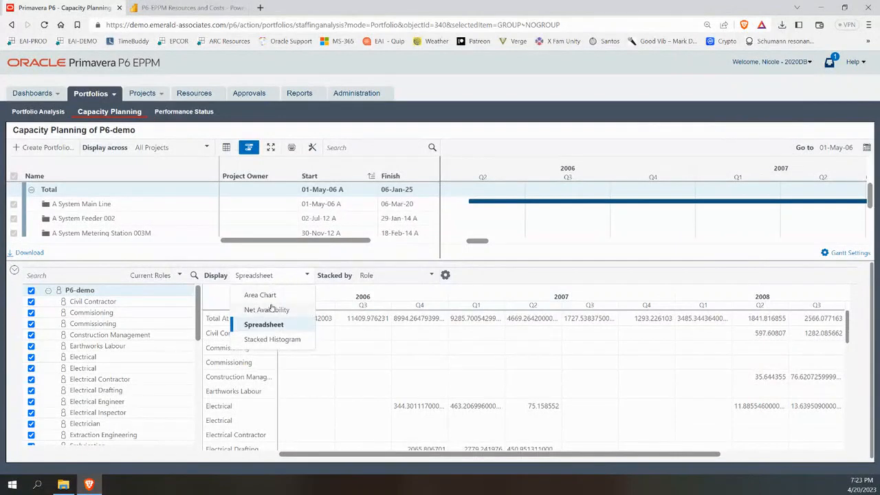
pyautogui.click(277, 340)
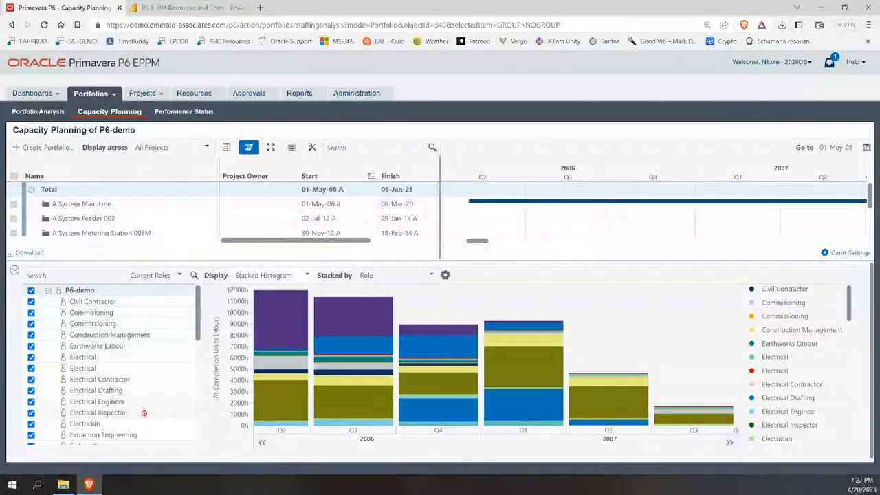
# Check the Current Roles grouping options, then go to the Projects area.
pyautogui.moveTo(334, 340)
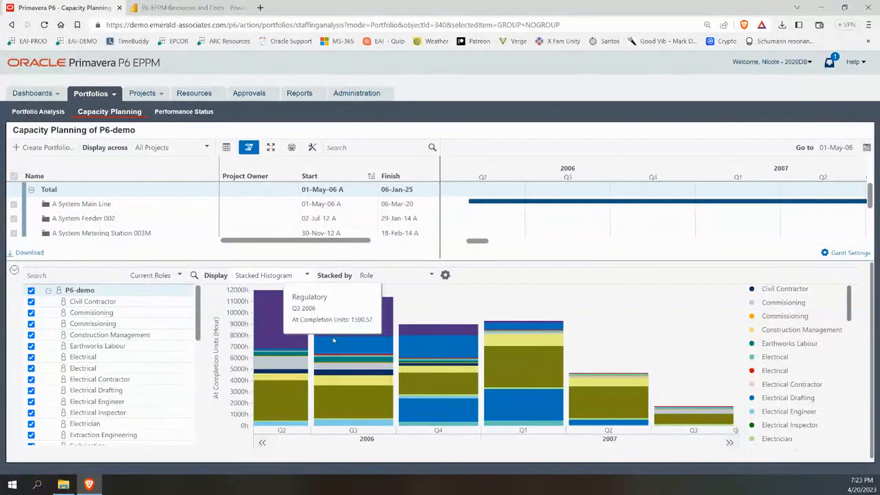
pyautogui.click(165, 276)
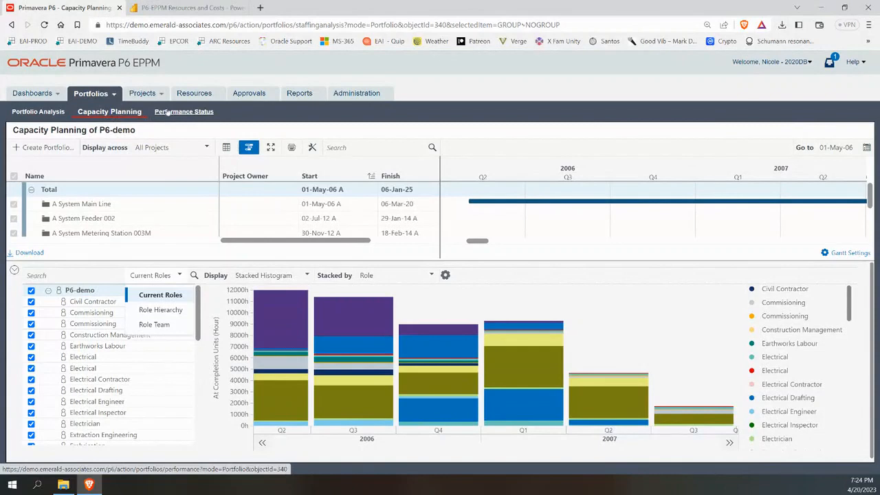
pyautogui.click(142, 96)
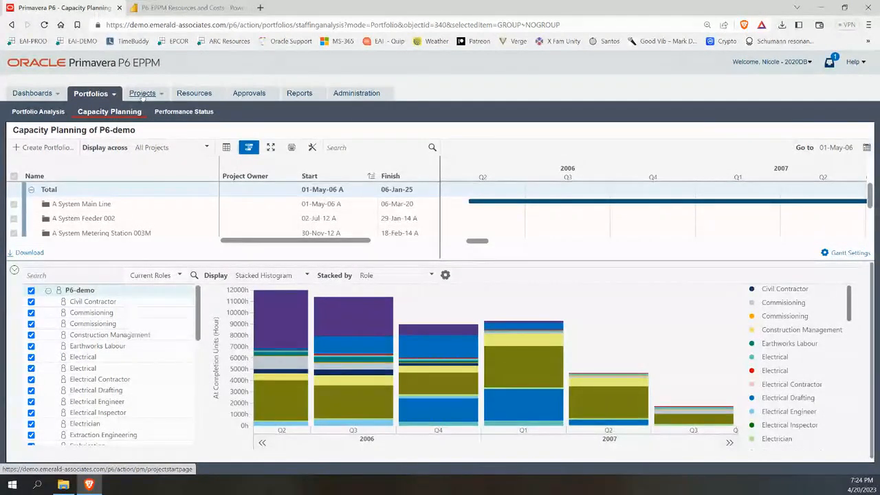
pyautogui.click(143, 95)
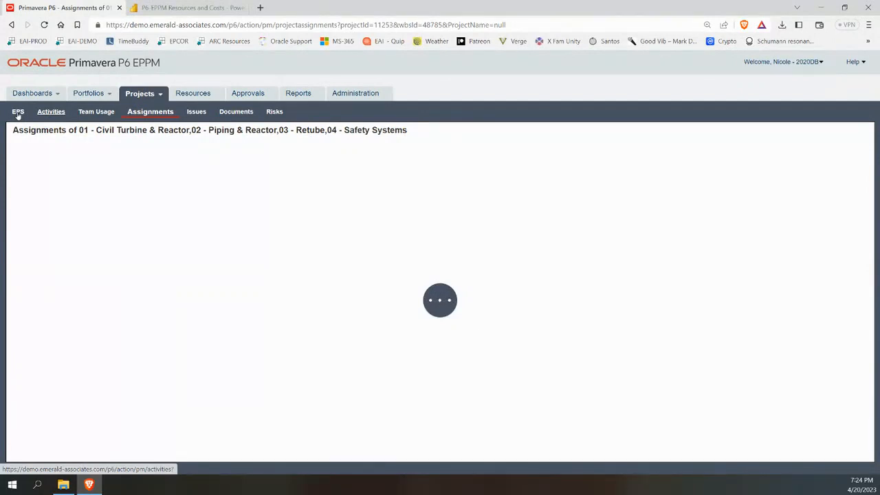
# Open the EPS page listing EMERALD, INDUSTRY, ORACLE and Training Projects.
pyautogui.click(17, 116)
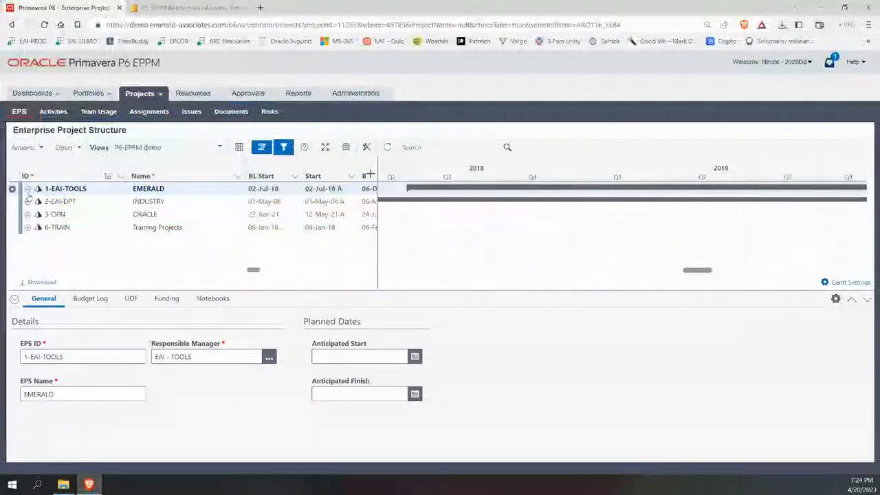
# Hide the details panel and expand 1-EAI-TOOLS, P6-Webinar, P6-Whats New, 19.12 and 18.8 in the EPS tree.
pyautogui.click(13, 298)
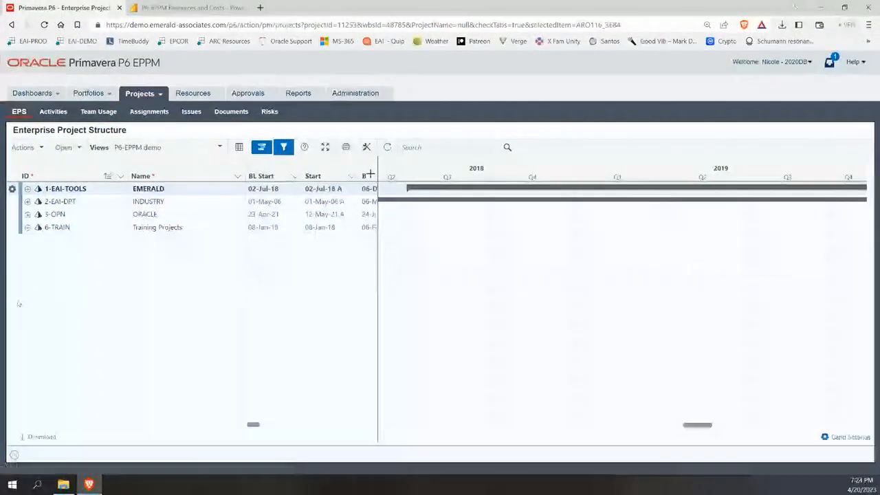
pyautogui.click(27, 189)
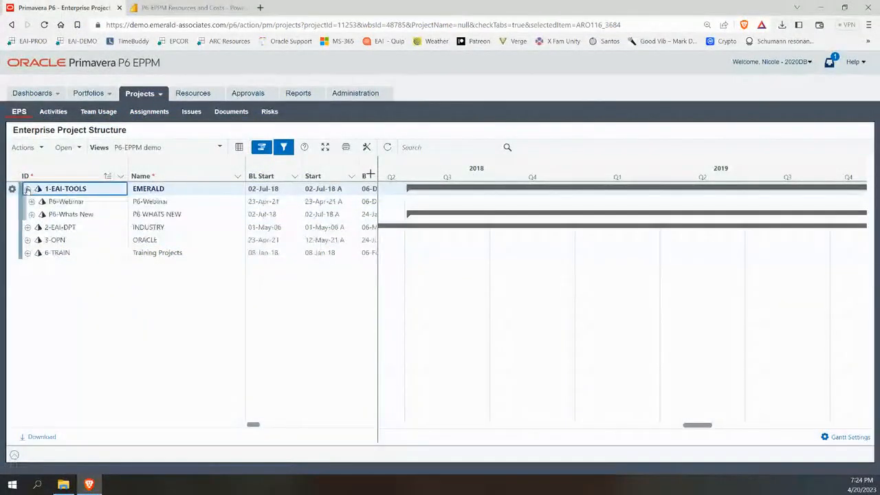
pyautogui.click(32, 202)
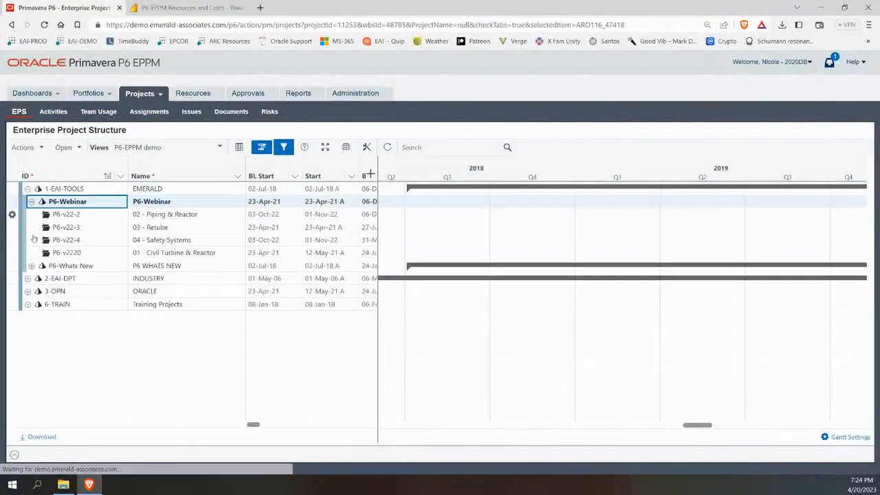
pyautogui.click(31, 265)
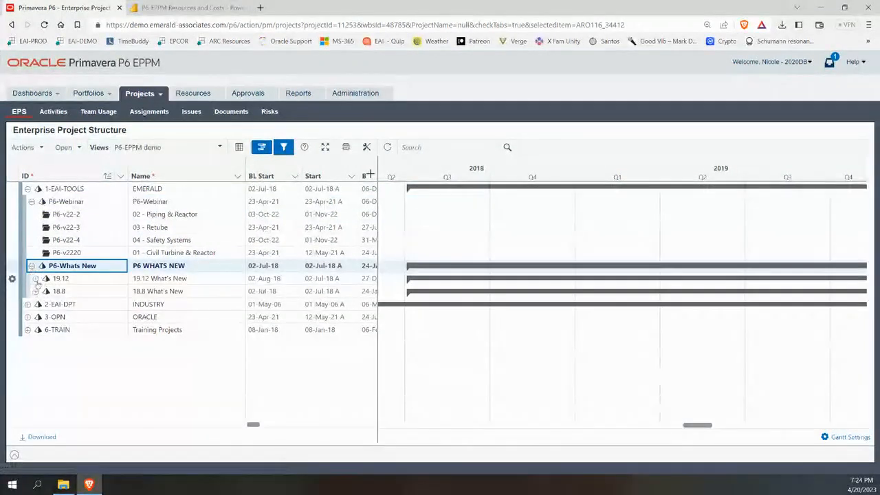
pyautogui.click(36, 278)
pyautogui.click(36, 317)
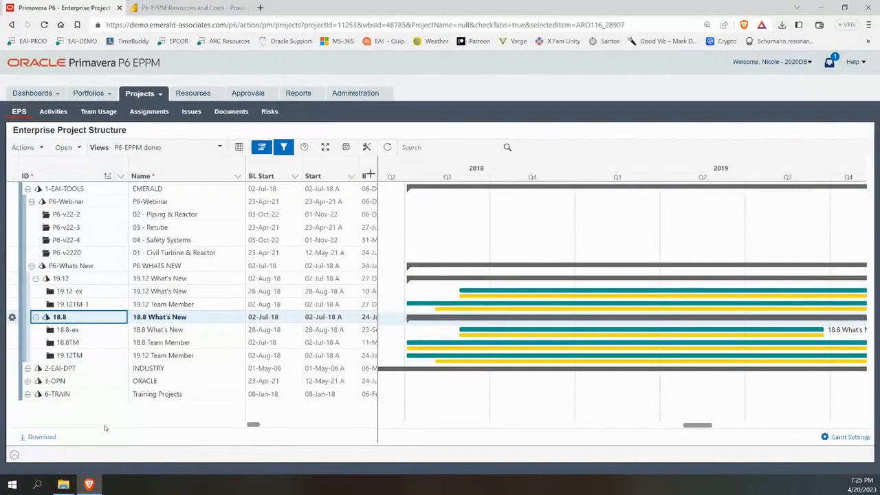
pyautogui.click(418, 148)
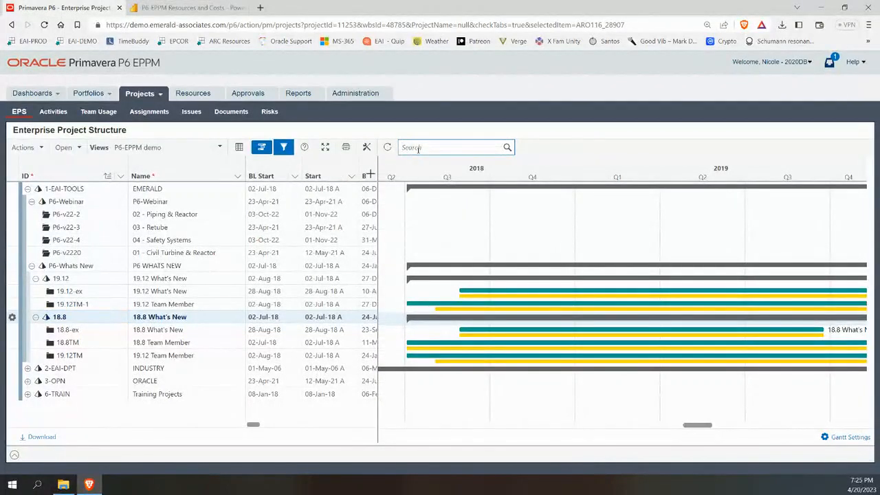
# Filter the EPS tree for 'p' entries, then clear the search to restore the full tree.
pyautogui.write('p6')
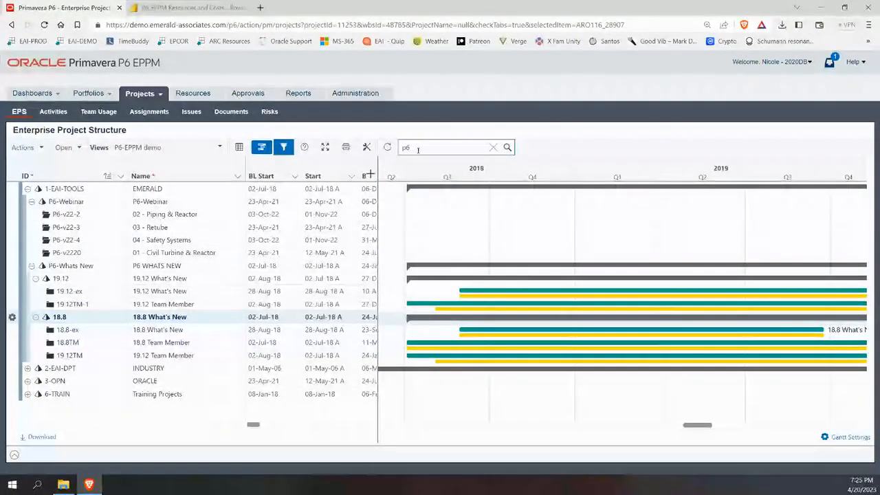
pyautogui.press('Return')
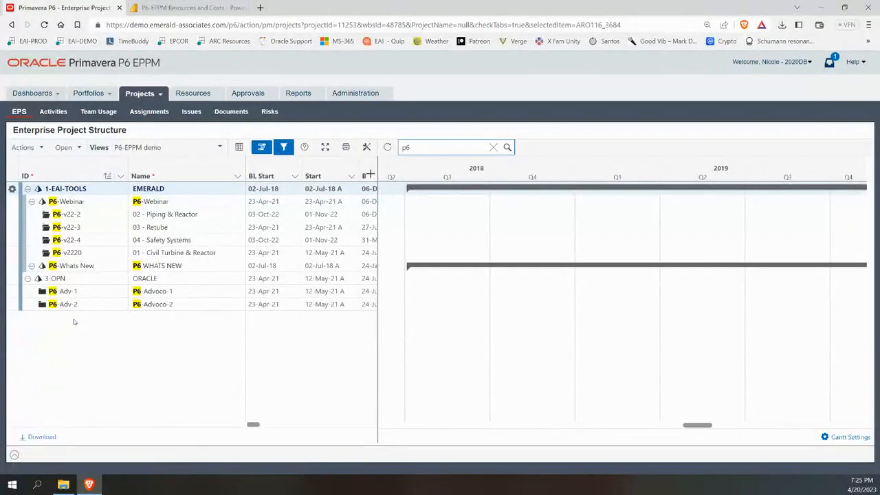
pyautogui.press('BackSpace')
pyautogui.press('BackSpace')
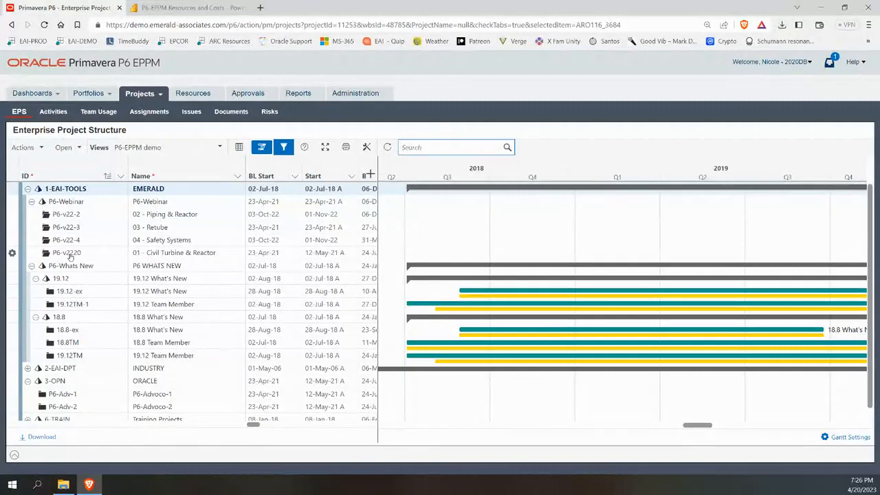
# Select 02 - Piping & Reactor, enlarge its details panel and show its Codes, e.g. Client MMSD.
pyautogui.click(16, 455)
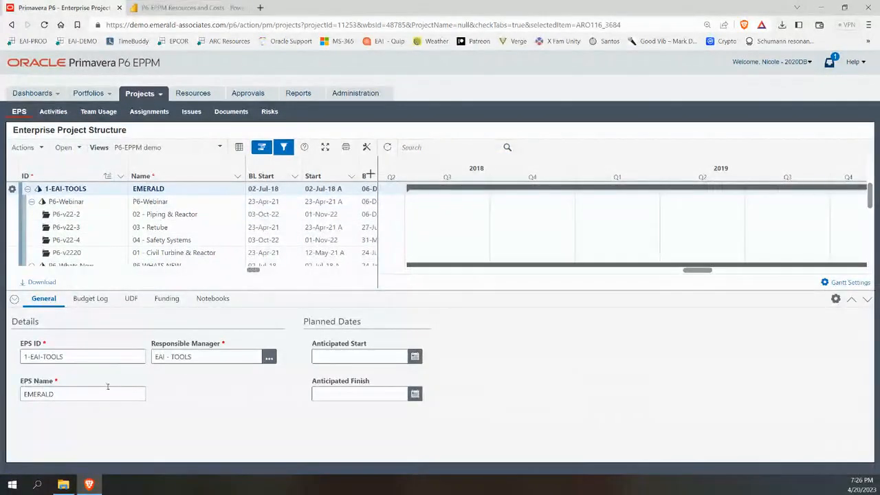
pyautogui.click(59, 215)
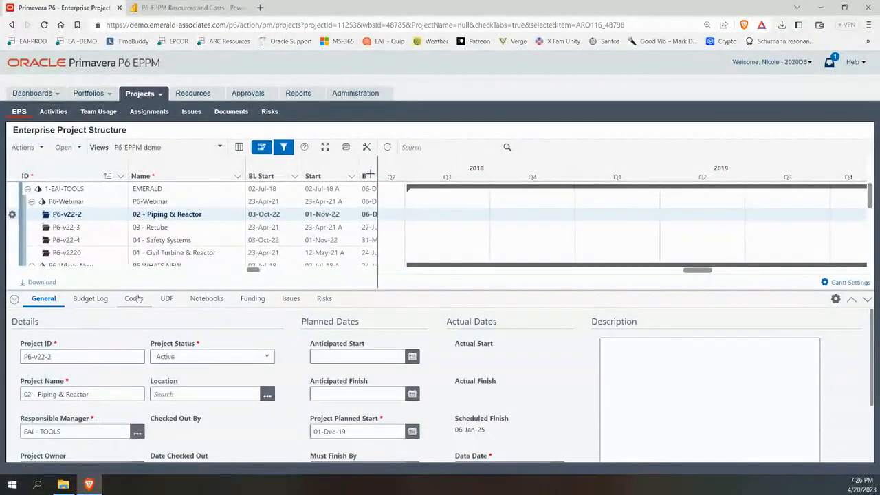
pyautogui.moveTo(135, 288); pyautogui.dragTo(135, 222)
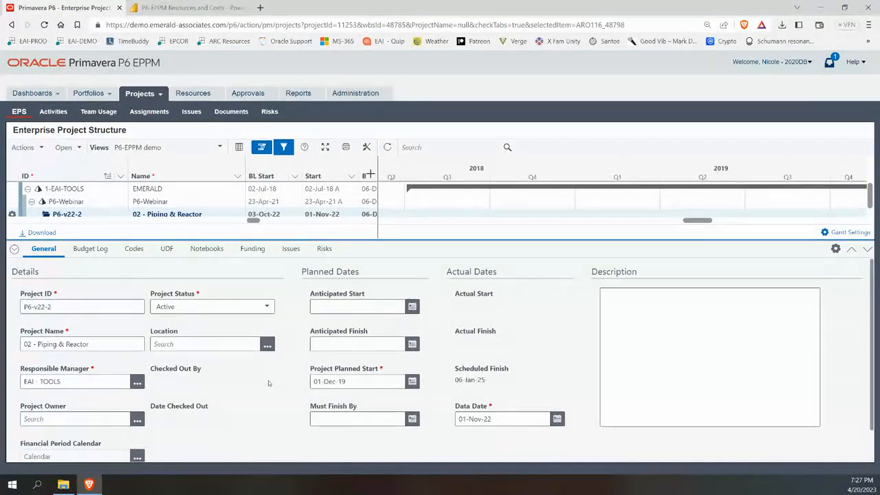
pyautogui.click(135, 249)
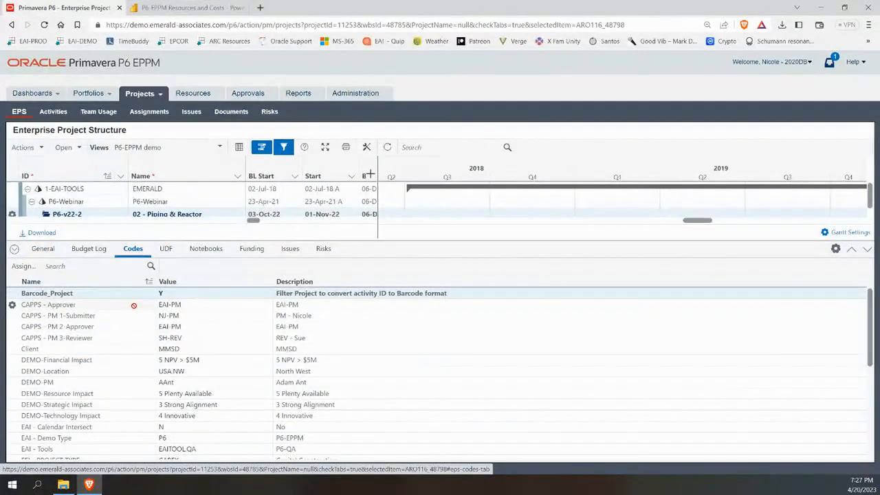
# Edit the project's DEMO-PM code value and open the Select DEMO-PM list of ten values.
pyautogui.click(192, 307)
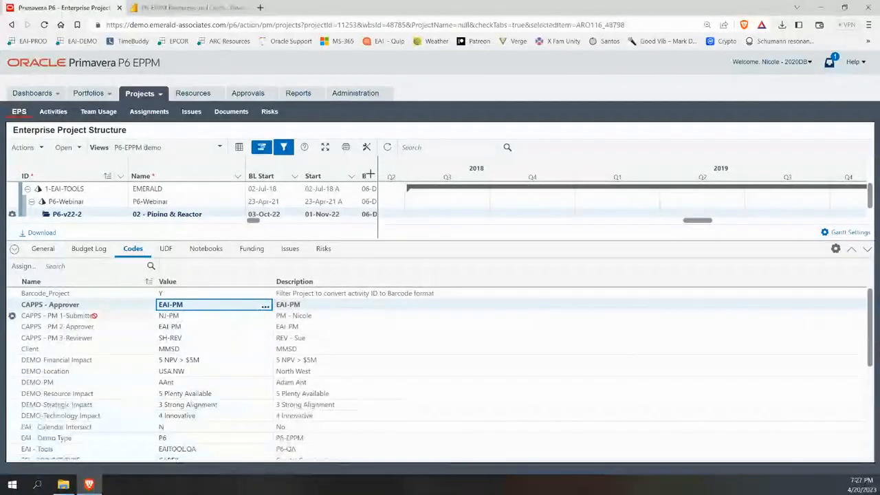
pyautogui.click(161, 387)
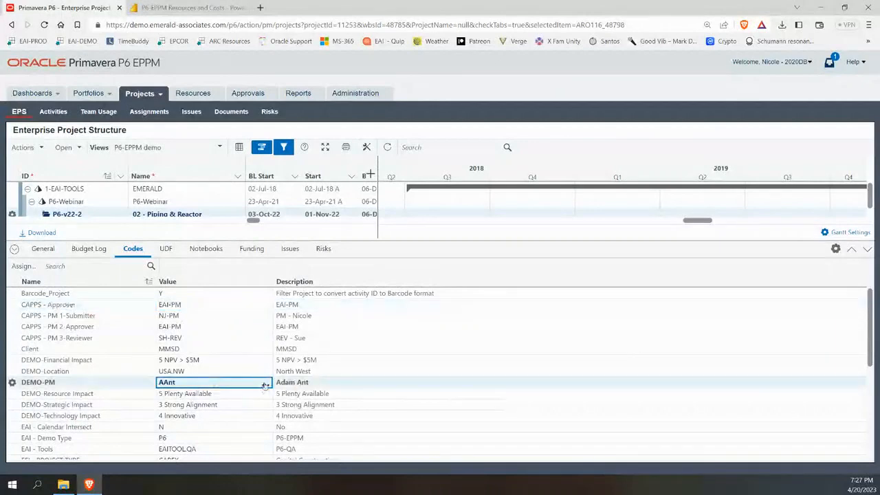
pyautogui.click(264, 383)
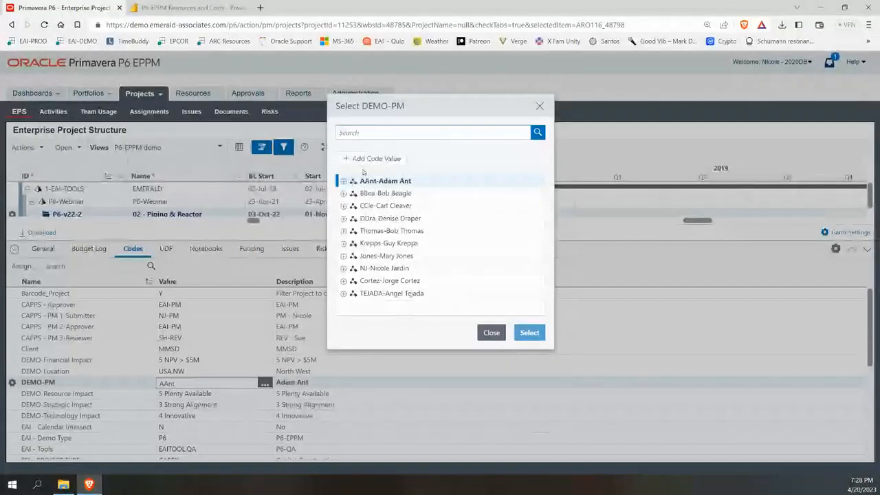
# Create a new DEMO-PM code value with the manager's initials and full name as description.
pyautogui.click(367, 159)
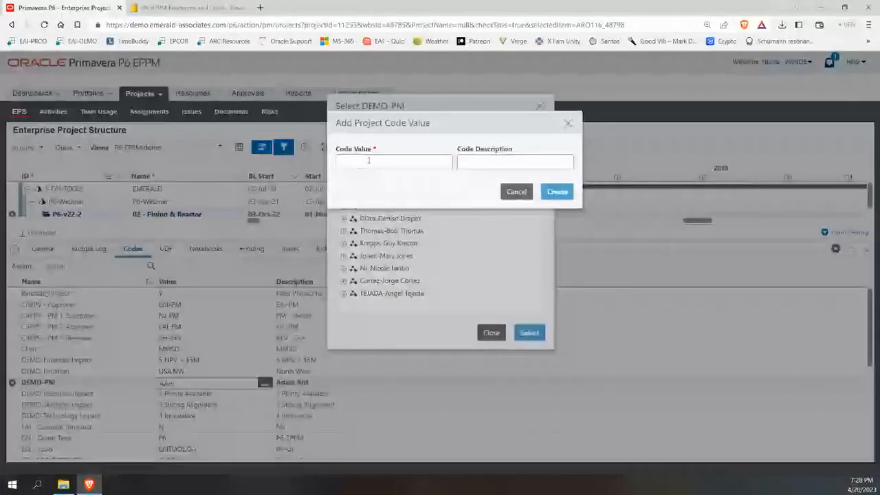
pyautogui.write('Ian')
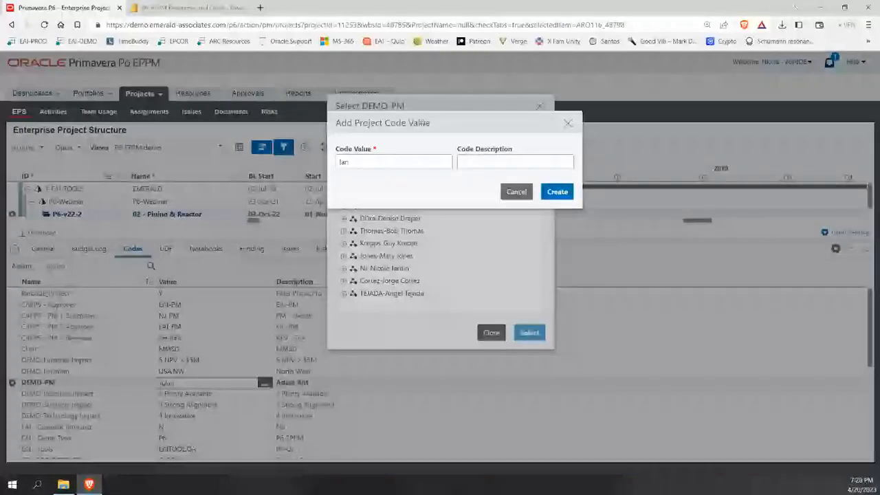
pyautogui.write('N')
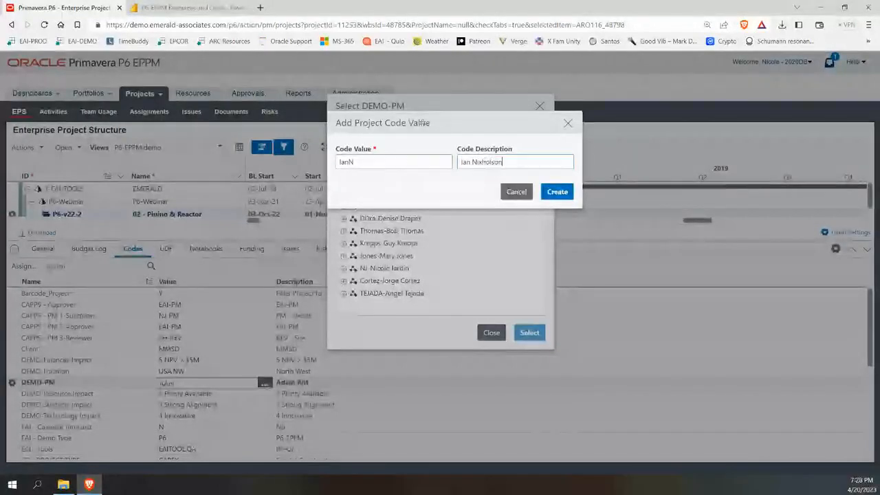
pyautogui.press('Left')
pyautogui.press('Left')
pyautogui.press('Left')
pyautogui.press('Left')
pyautogui.press('Left')
pyautogui.press('Left')
pyautogui.press('BackSpace')
pyautogui.write('c')
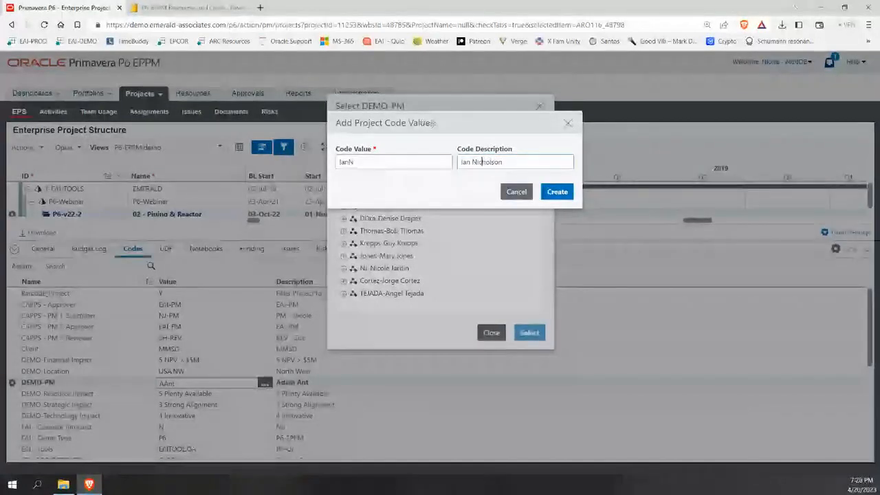
pyautogui.click(551, 196)
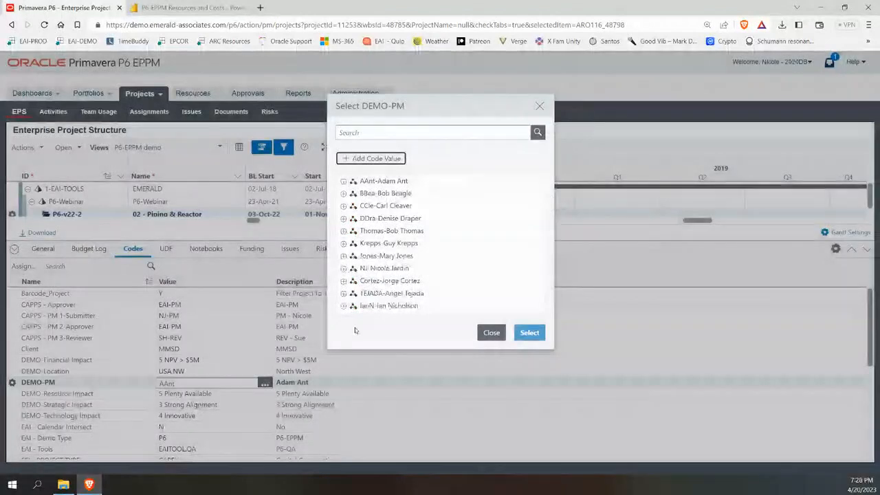
pyautogui.click(372, 307)
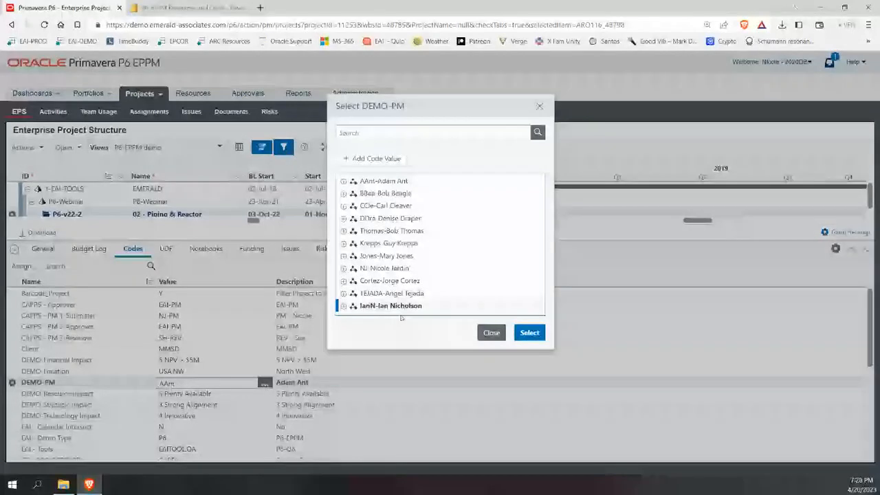
# Search the code list for the new manager, then clear it and close Select DEMO-PM unchanged.
pyautogui.click(373, 132)
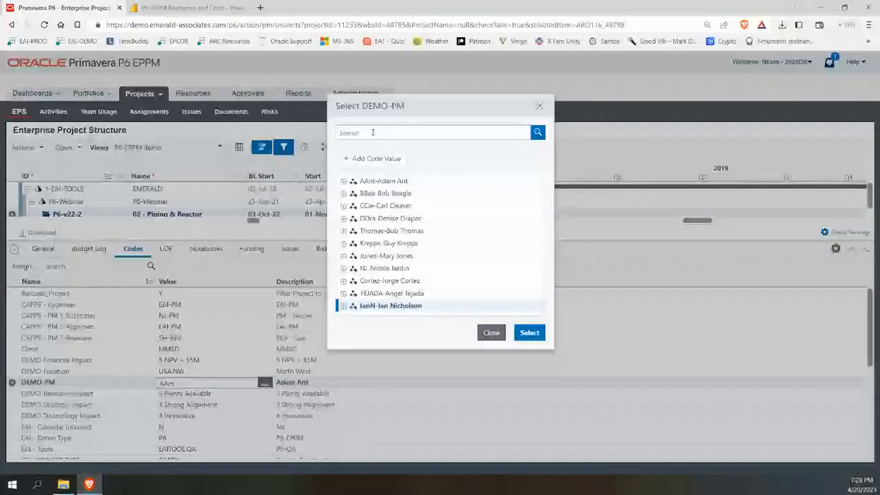
pyautogui.write('ian')
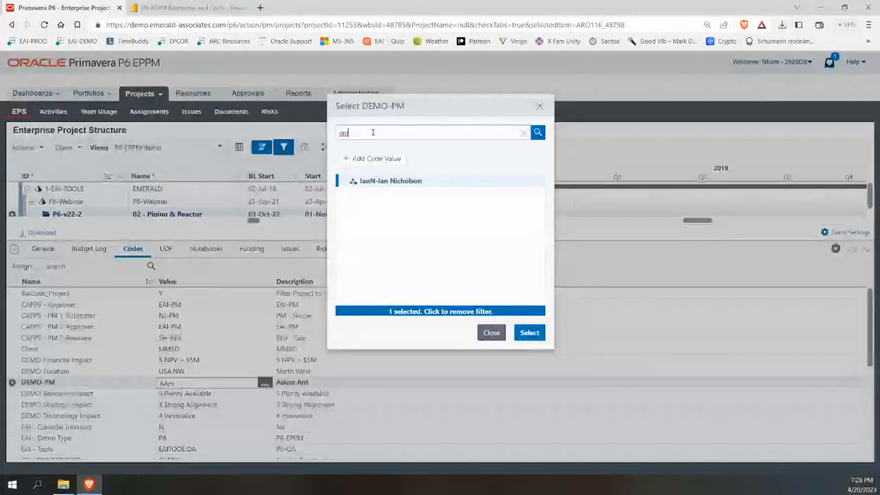
pyautogui.press('BackSpace')
pyautogui.press('BackSpace')
pyautogui.press('BackSpace')
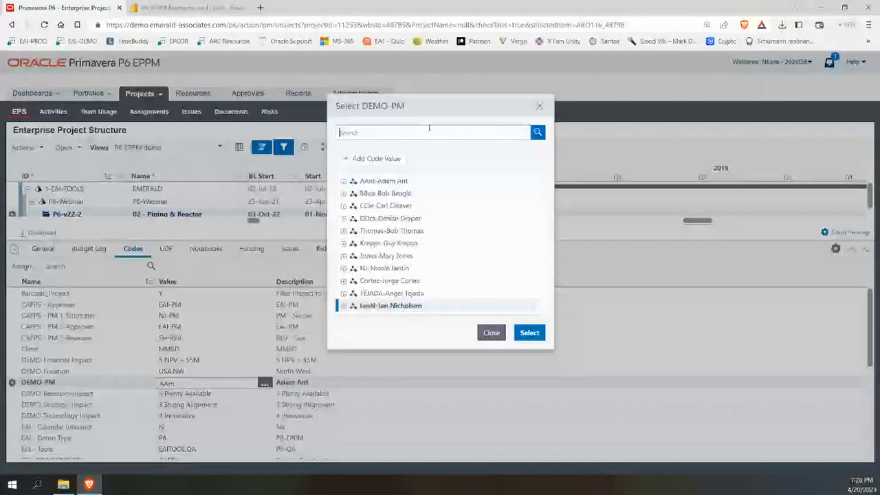
pyautogui.click(542, 114)
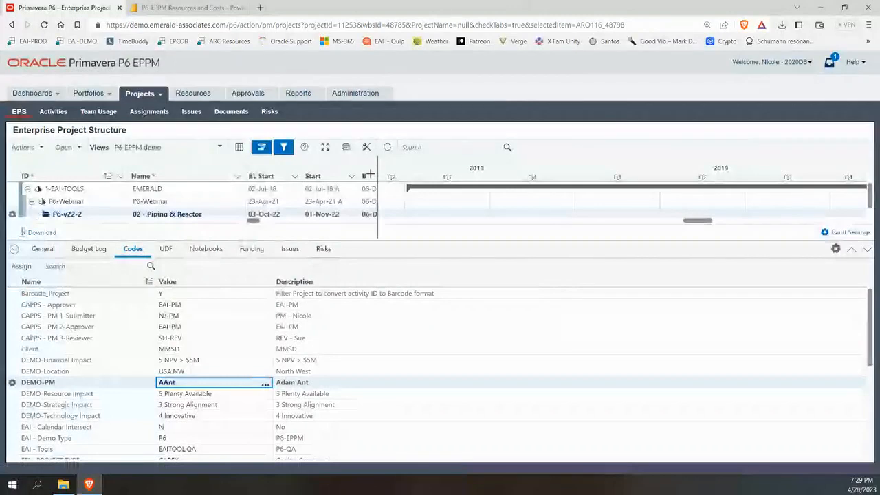
# Show the project's UDF tab and expand the Indicator group to review its pass/fail flags.
pyautogui.click(166, 248)
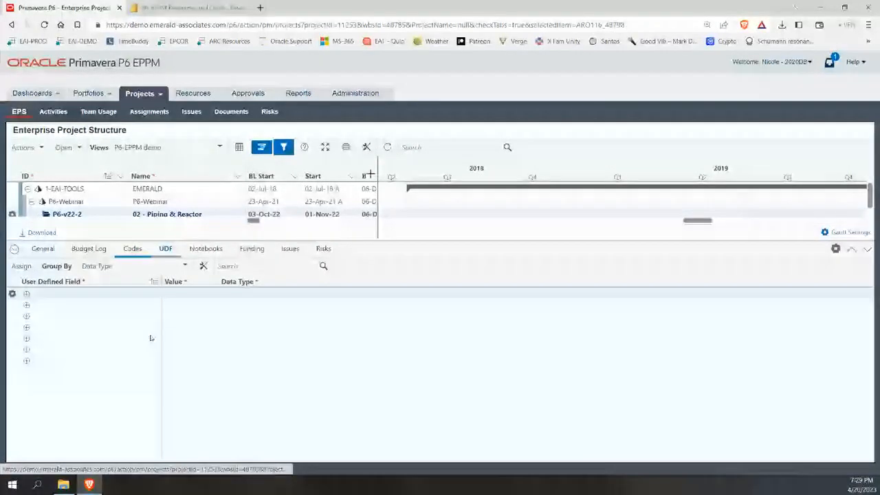
pyautogui.click(27, 293)
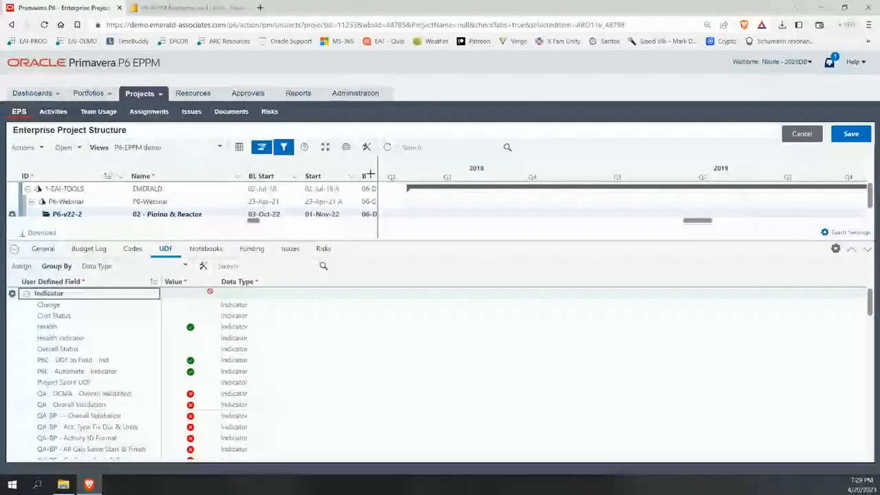
pyautogui.scroll(-5, 228, 414)
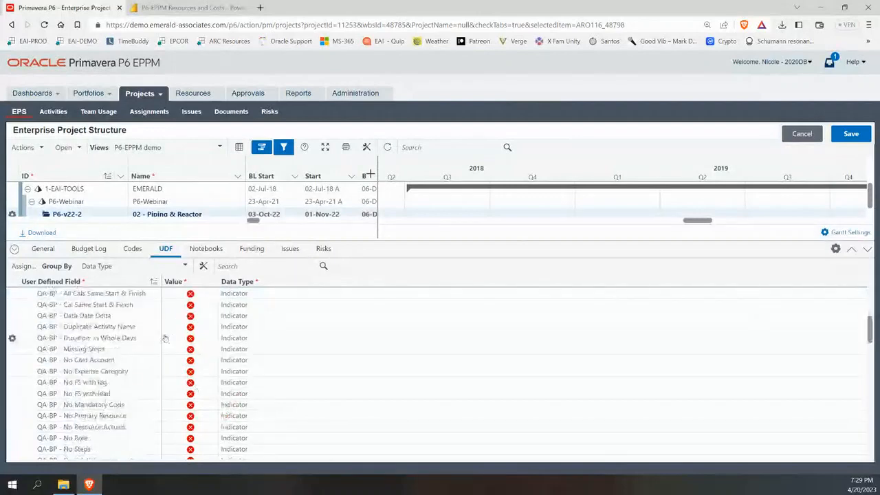
pyautogui.scroll(-4, 165, 338)
pyautogui.scroll(-5, 165, 347)
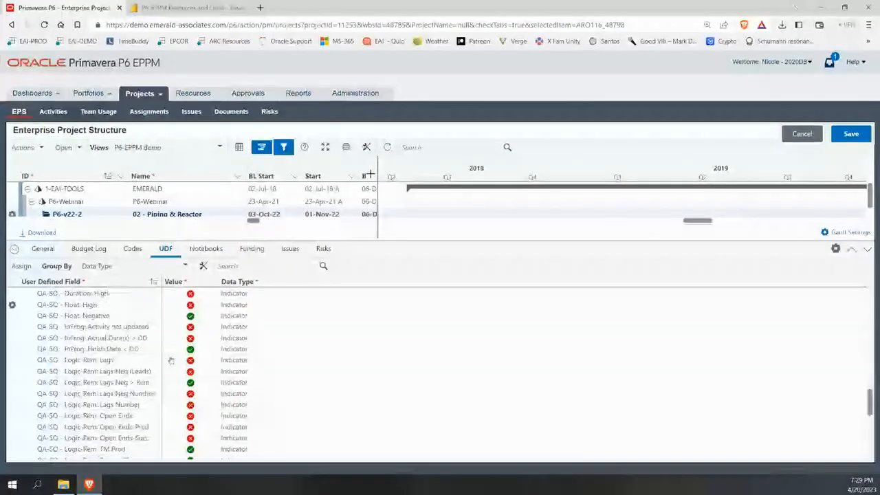
pyautogui.scroll(-5, 171, 360)
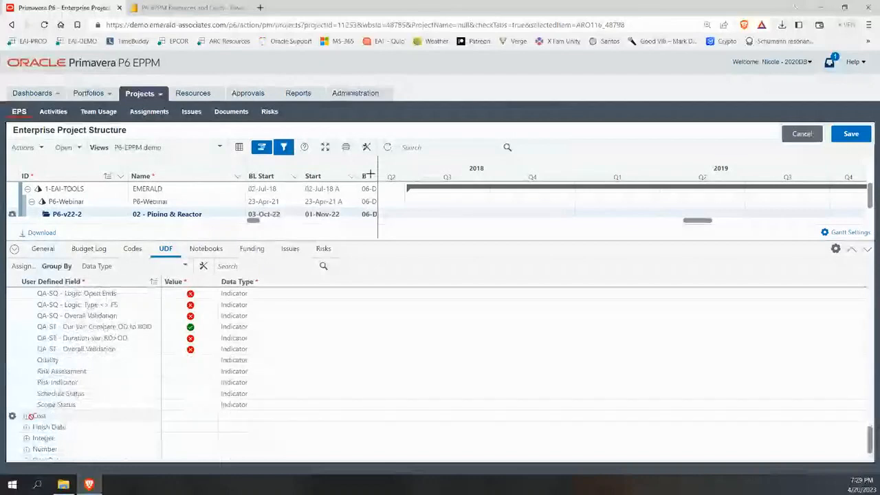
pyautogui.scroll(-1, 35, 413)
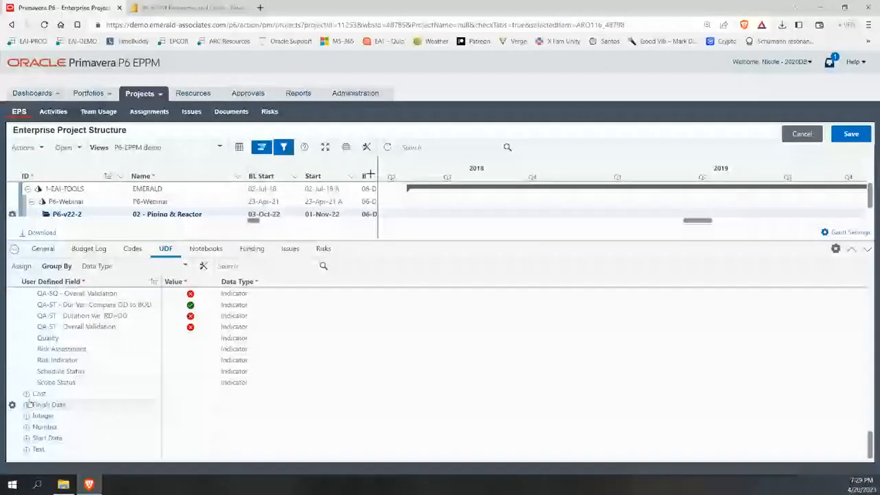
# Select the Cost group, expand the Finish Date group, and scroll back to the list's top.
pyautogui.click(31, 395)
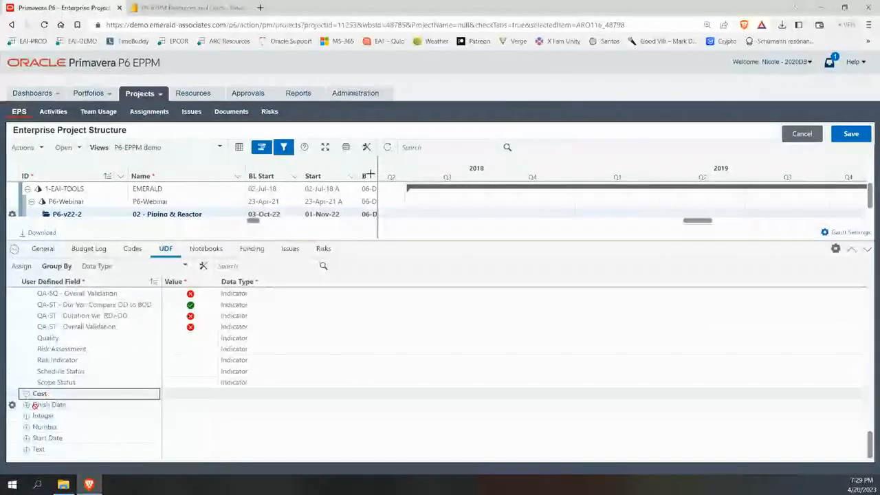
pyautogui.click(27, 405)
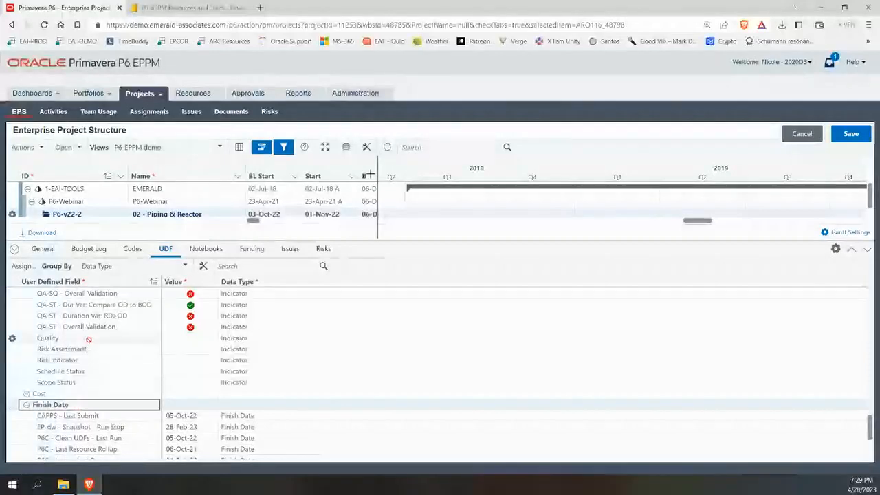
pyautogui.scroll(-3, 89, 339)
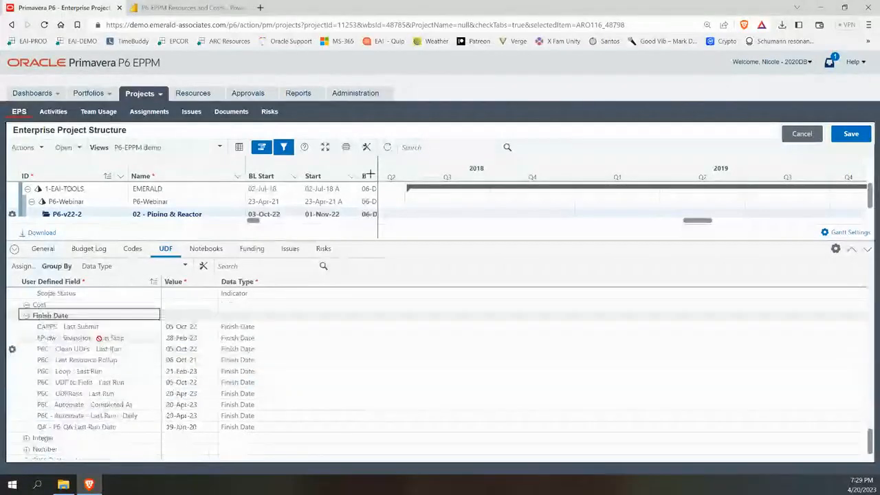
pyautogui.scroll(-1, 98, 338)
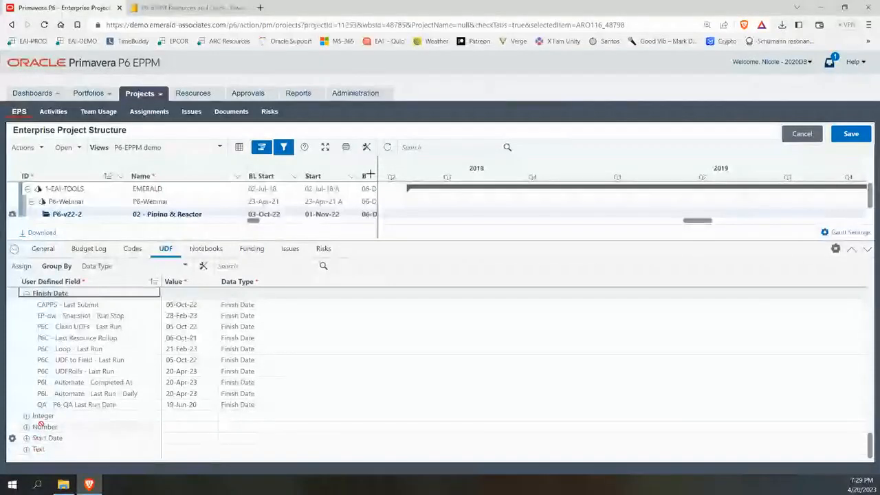
pyautogui.scroll(3, 135, 359)
pyautogui.scroll(5, 135, 359)
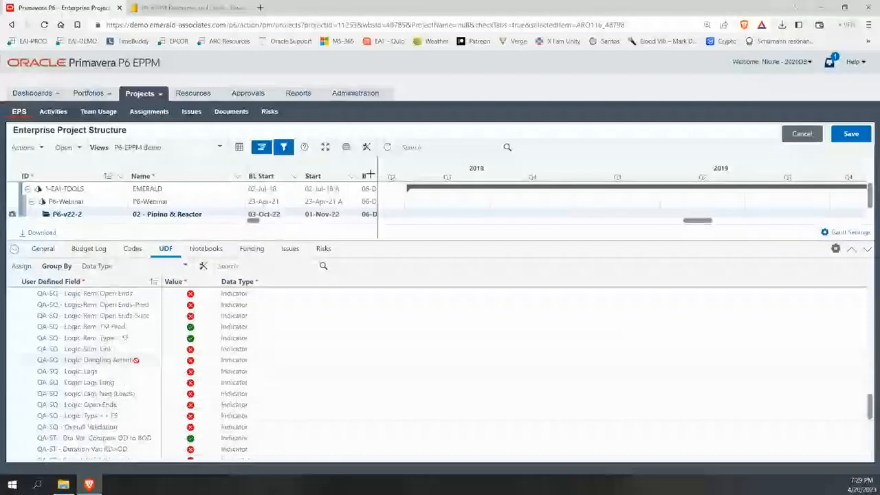
pyautogui.scroll(5, 135, 360)
pyautogui.scroll(10, 135, 360)
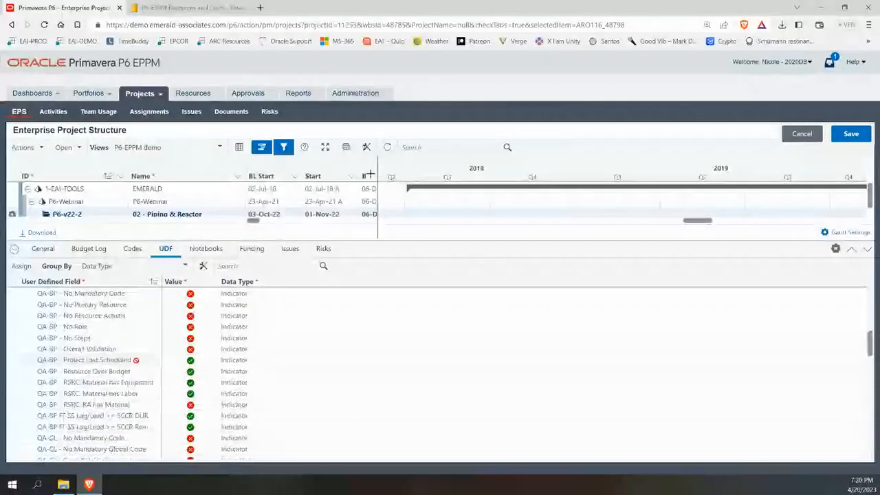
pyautogui.scroll(2, 137, 360)
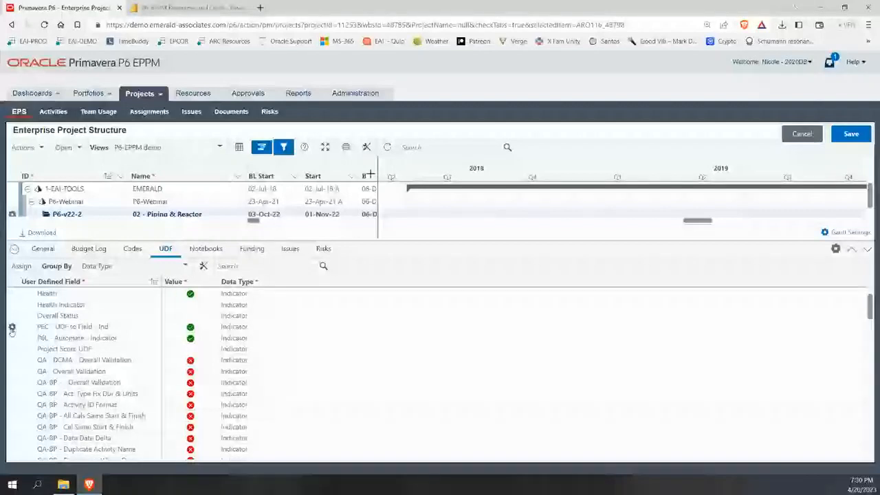
# Open the P6-QA - Business Process Validations notebook editor and select its entire check summary content.
pyautogui.click(199, 250)
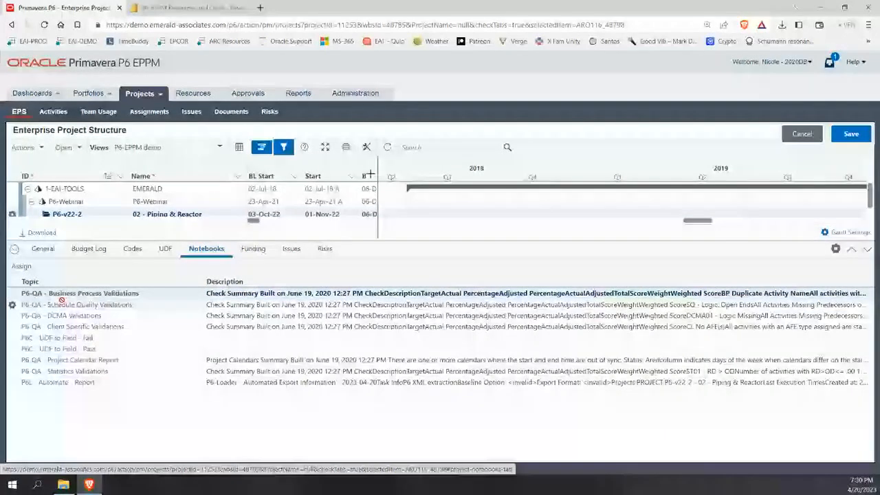
pyautogui.click(255, 295)
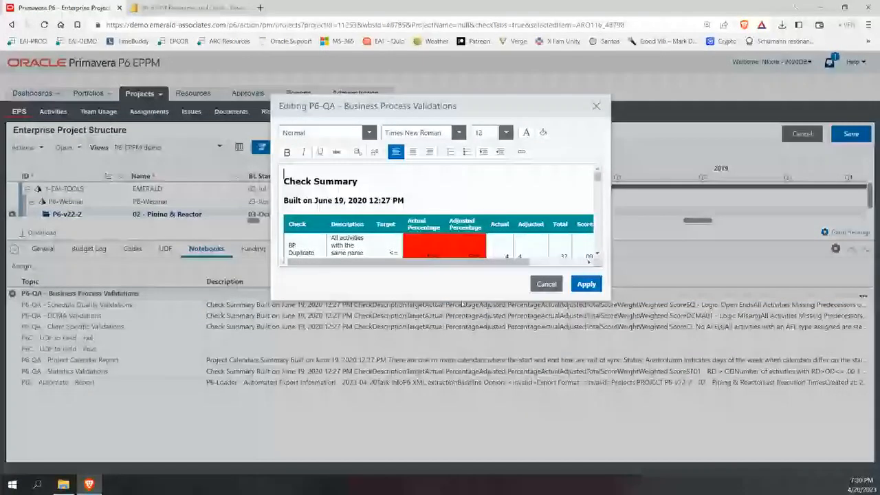
pyautogui.moveTo(285, 177); pyautogui.dragTo(564, 239)
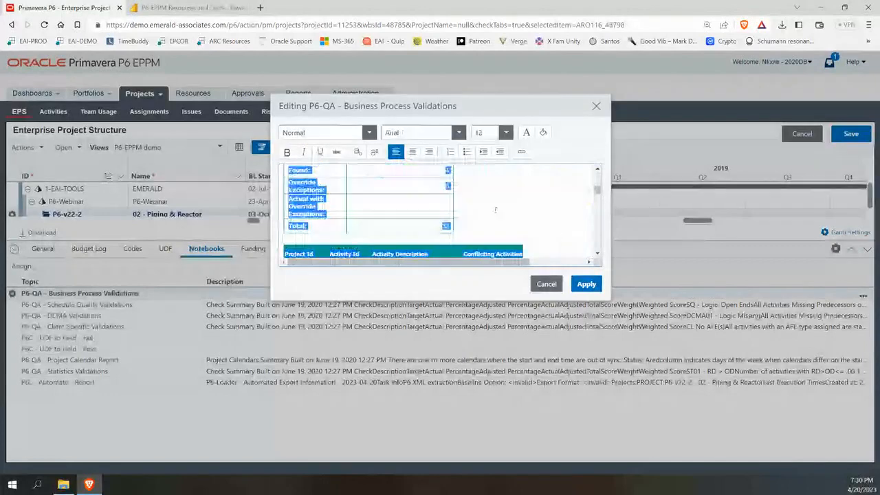
pyautogui.scroll(-3, 496, 211)
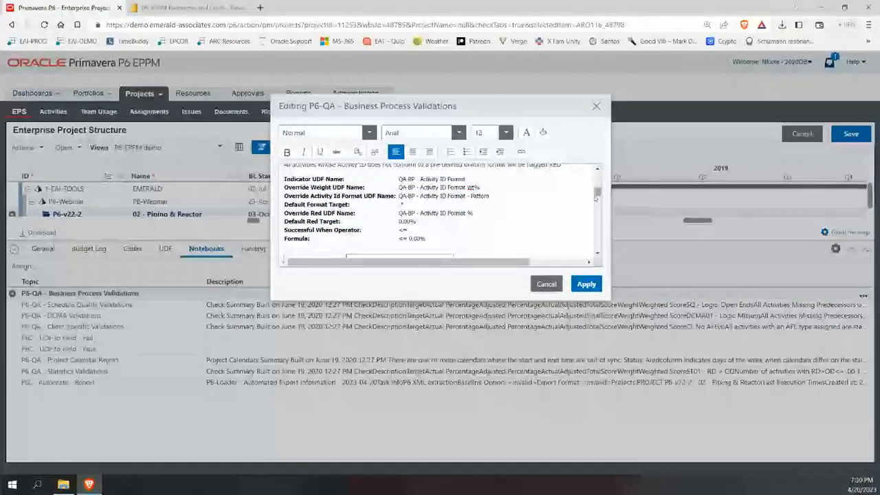
pyautogui.scroll(-5, 595, 214)
pyautogui.scroll(-5, 595, 214)
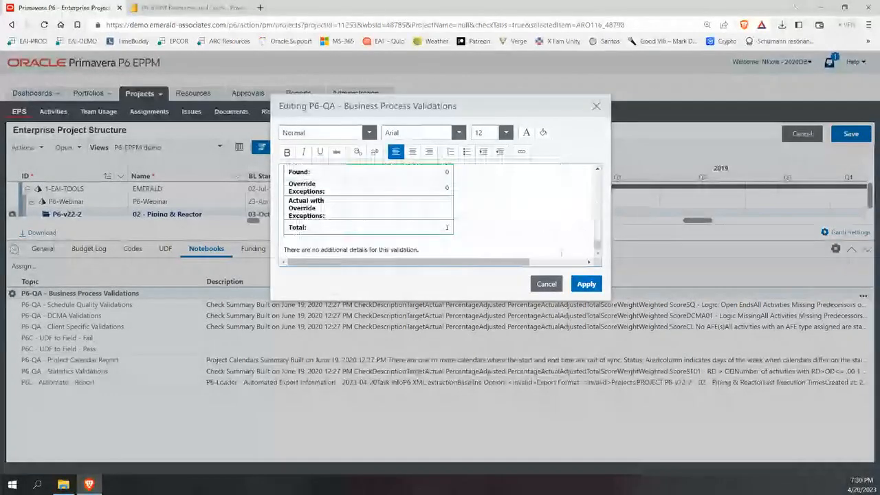
pyautogui.moveTo(561, 253); pyautogui.dragTo(270, 112)
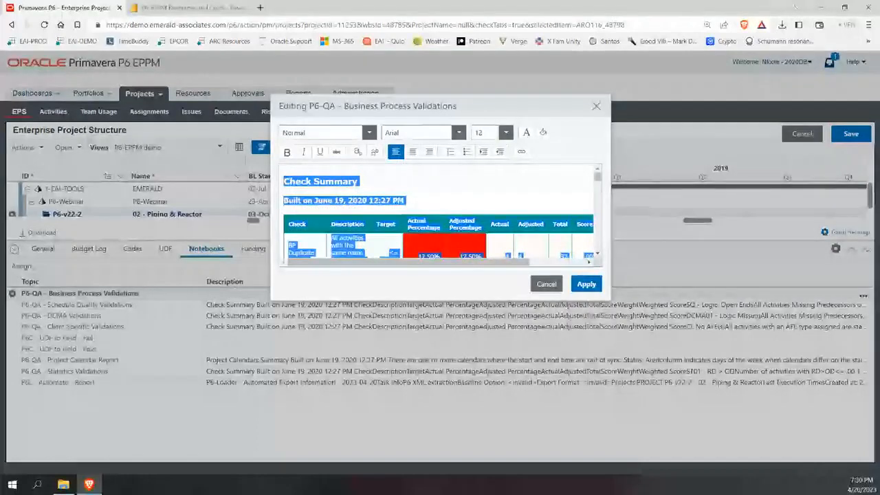
pyautogui.hotkey('alt', 'Tab')
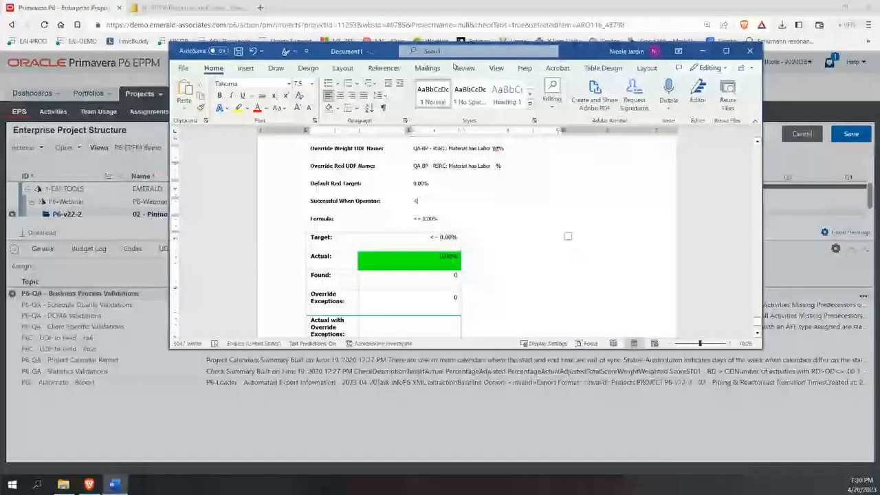
# Review the 19-page check summary in Word, then move Word aside and cancel the P6 notebook editor.
pyautogui.scroll(-6, 558, 201)
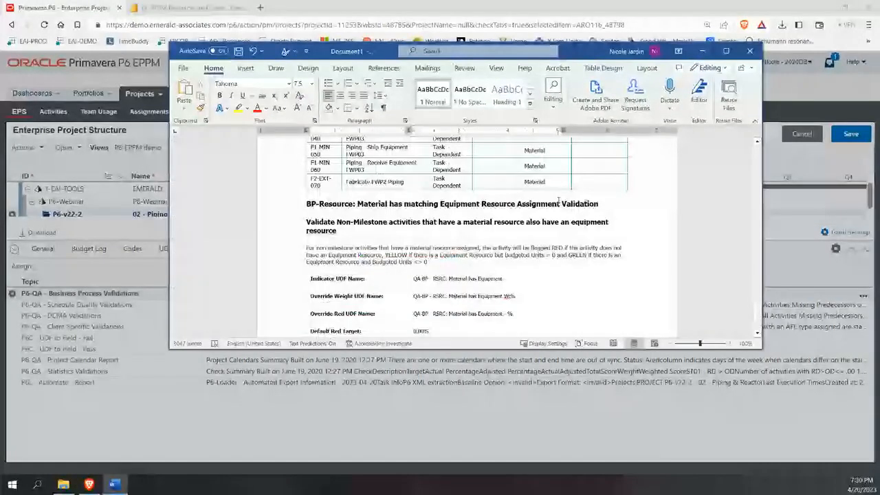
pyautogui.scroll(-5, 558, 200)
pyautogui.scroll(-6, 558, 199)
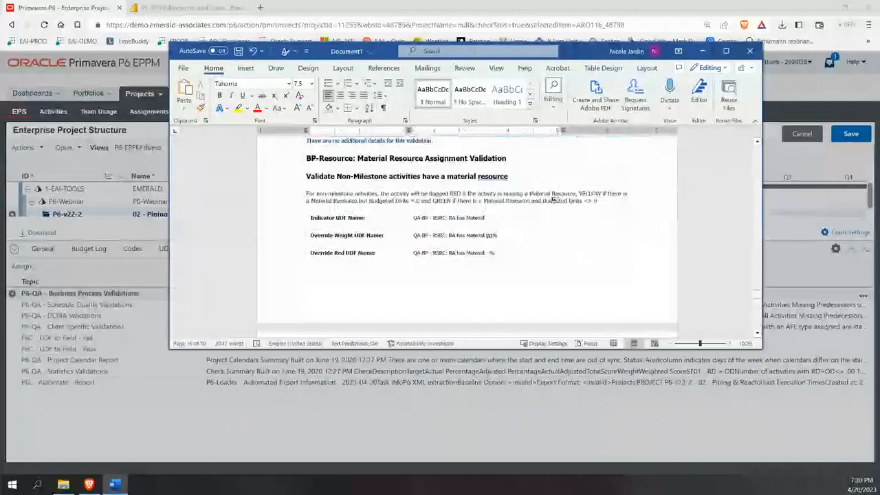
pyautogui.scroll(3, 611, 239)
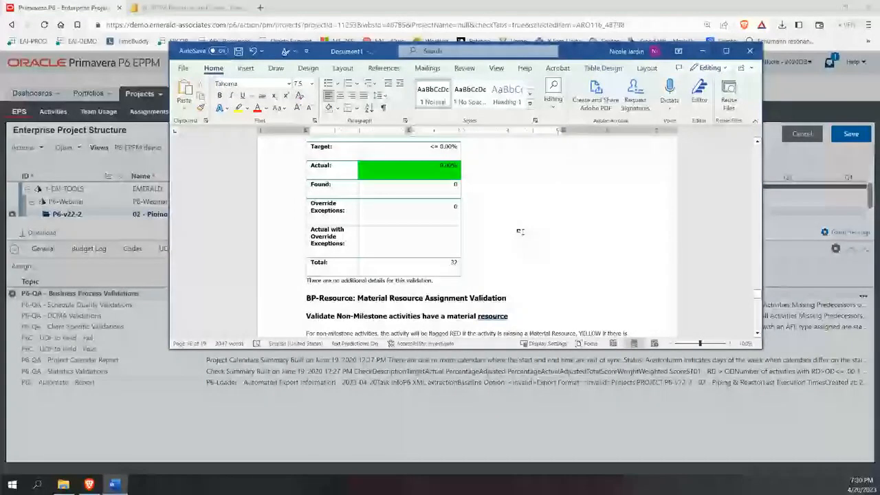
pyautogui.scroll(-6, 615, 180)
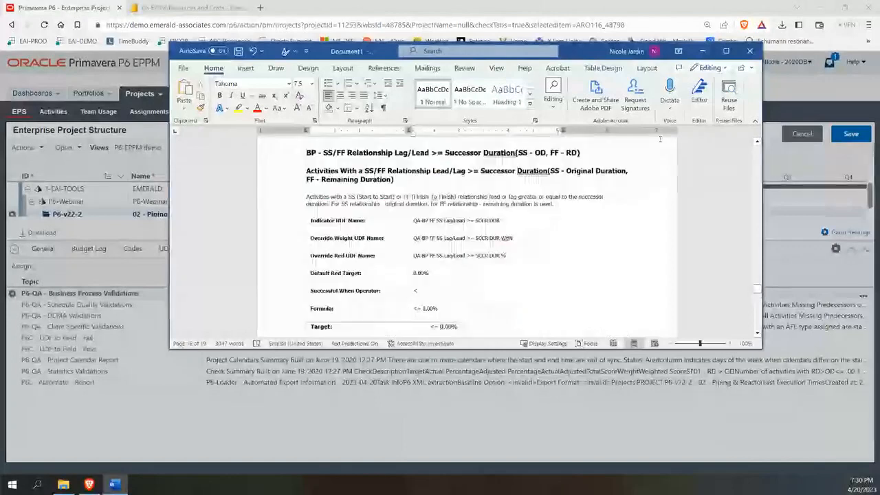
pyautogui.scroll(3, 728, 243)
pyautogui.moveTo(758, 288); pyautogui.dragTo(709, 138)
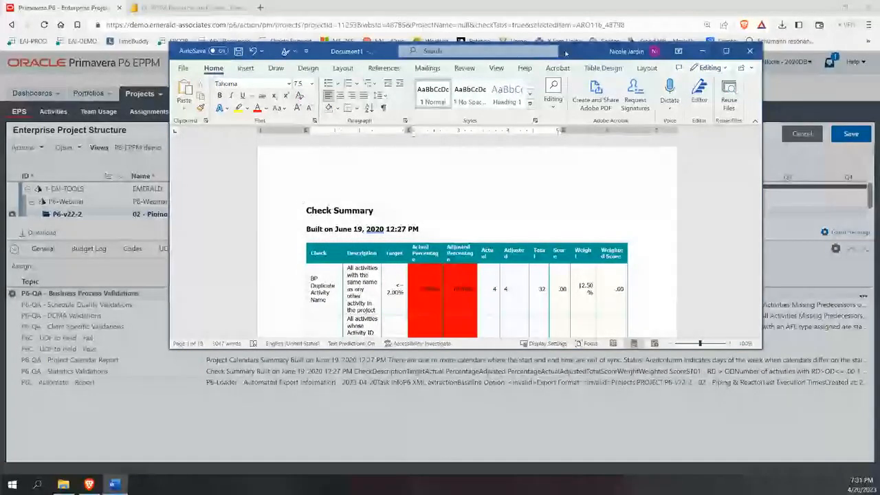
pyautogui.moveTo(580, 54); pyautogui.dragTo(690, 82)
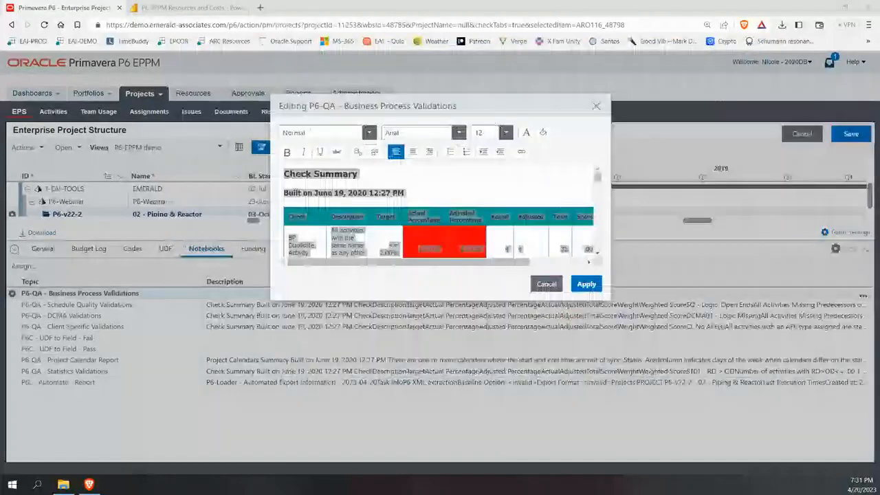
pyautogui.click(547, 283)
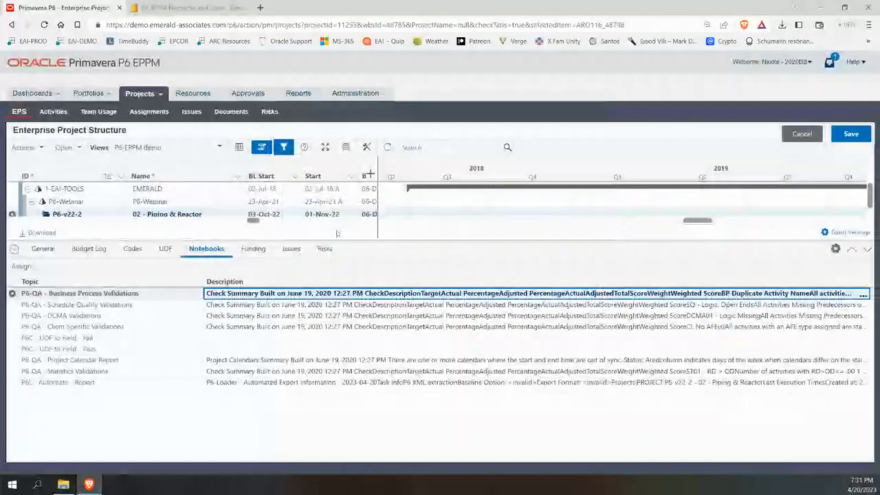
# Attempt to save the EPS, review the 12 errors, then cancel and discard all unsaved changes.
pyautogui.click(851, 134)
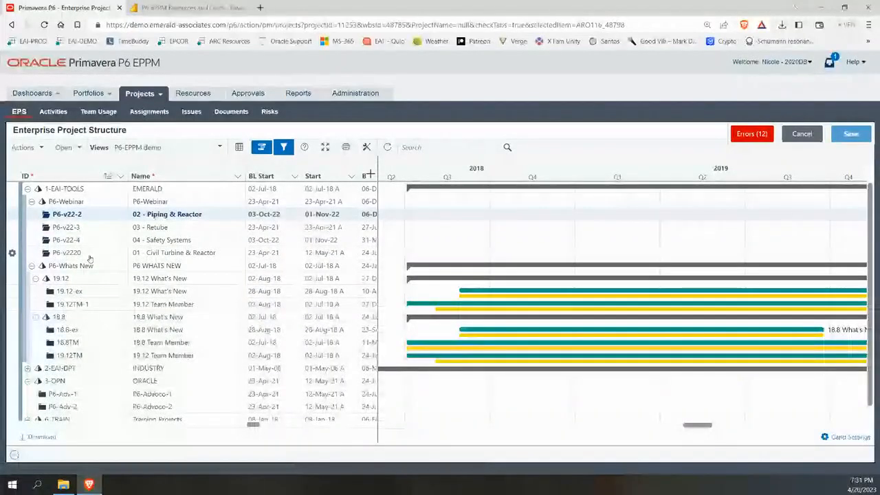
pyautogui.click(759, 139)
pyautogui.click(807, 139)
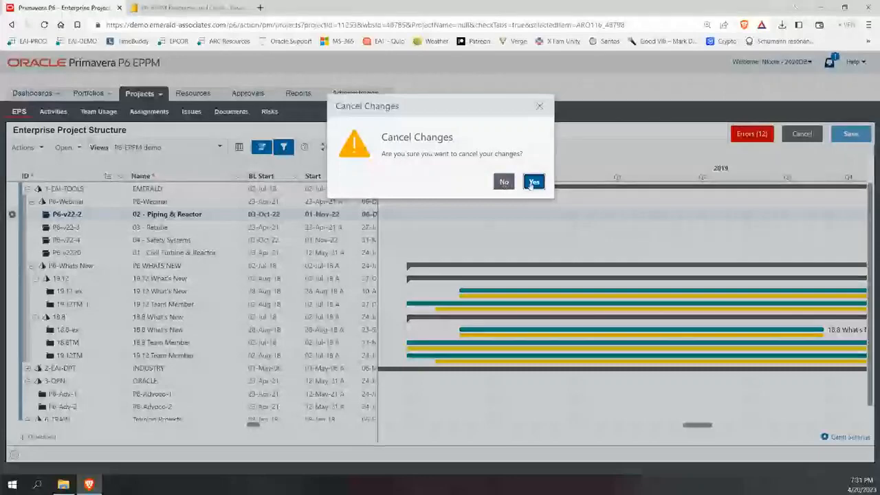
pyautogui.click(533, 182)
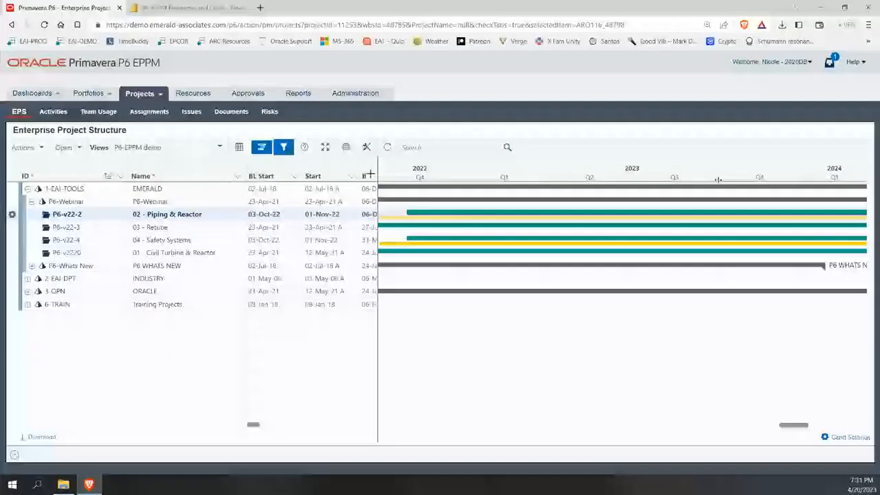
# Compress and pan the Gantt timescale, then widen the table to show BL Finish dates like 06-Dec-24.
pyautogui.moveTo(718, 180); pyautogui.dragTo(457, 184)
pyautogui.moveTo(455, 189); pyautogui.dragTo(434, 241)
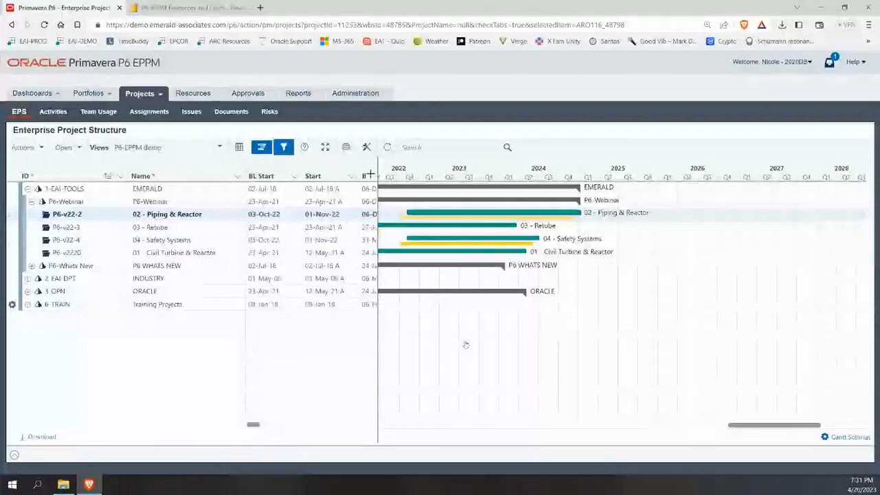
pyautogui.moveTo(732, 426); pyautogui.dragTo(665, 422)
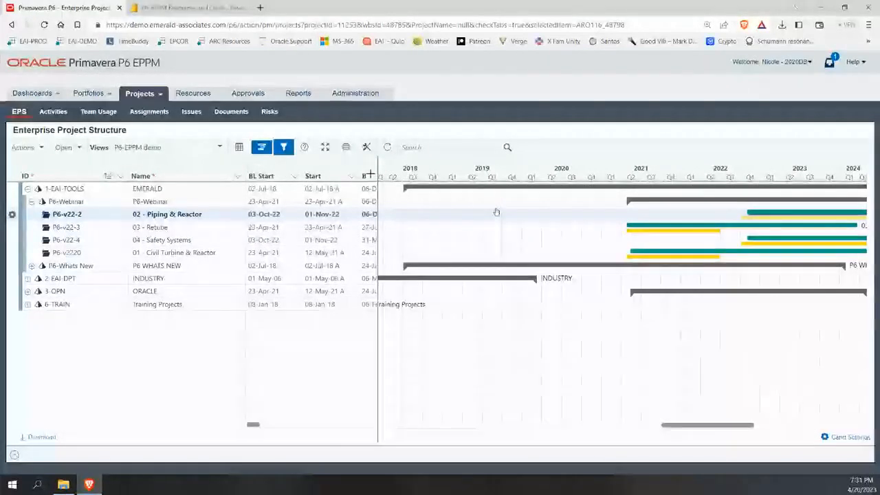
pyautogui.moveTo(378, 222); pyautogui.dragTo(395, 221)
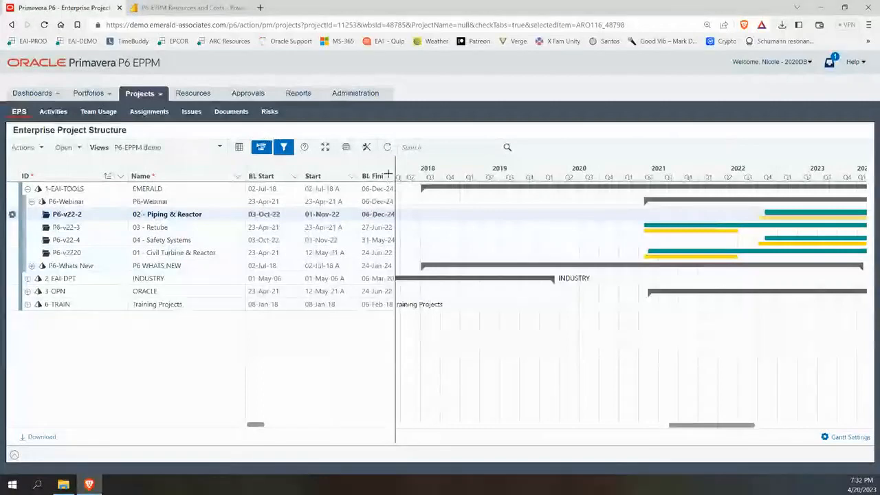
# Switch the EPS to a full-width table showing labor units, total cost and variance, then open Manage Views.
pyautogui.click(238, 148)
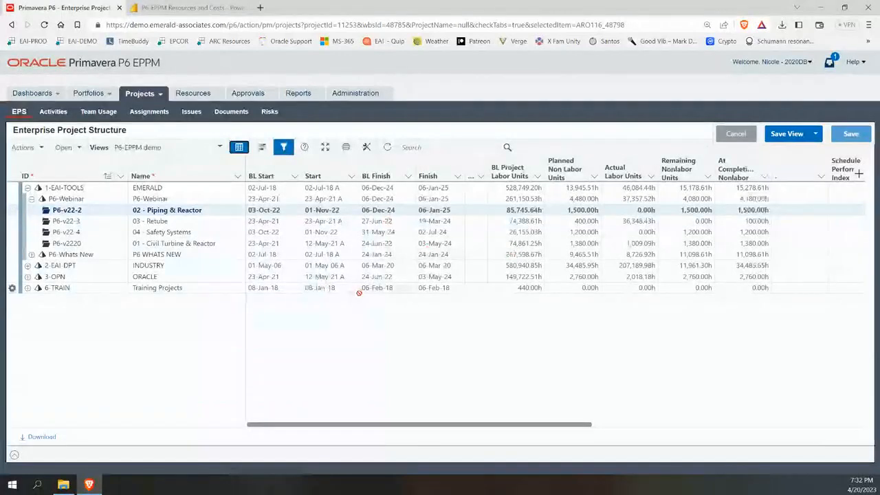
pyautogui.moveTo(557, 426); pyautogui.dragTo(596, 428)
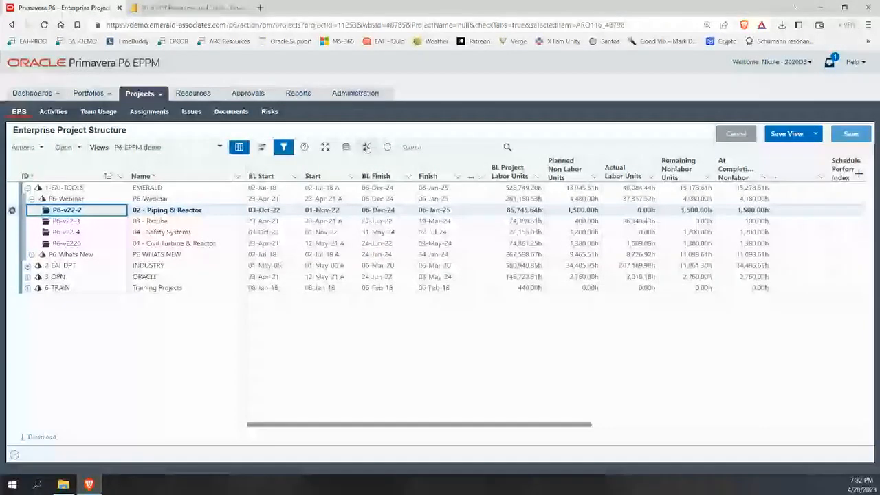
pyautogui.click(367, 148)
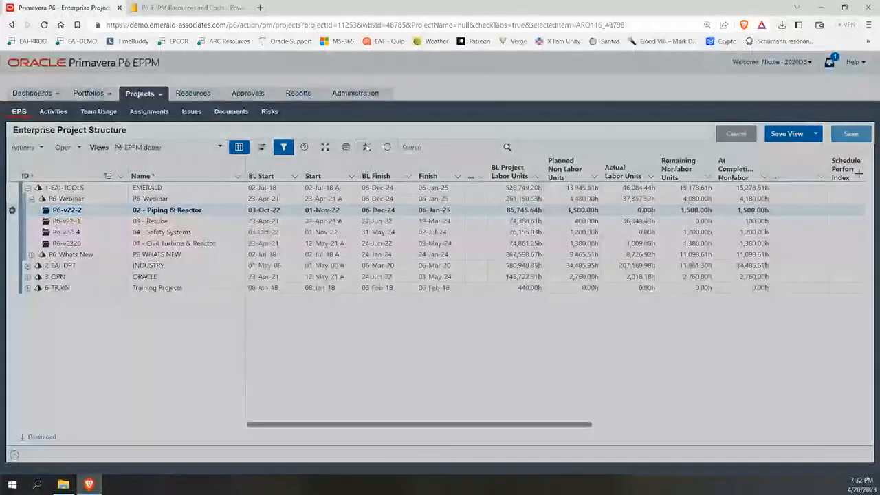
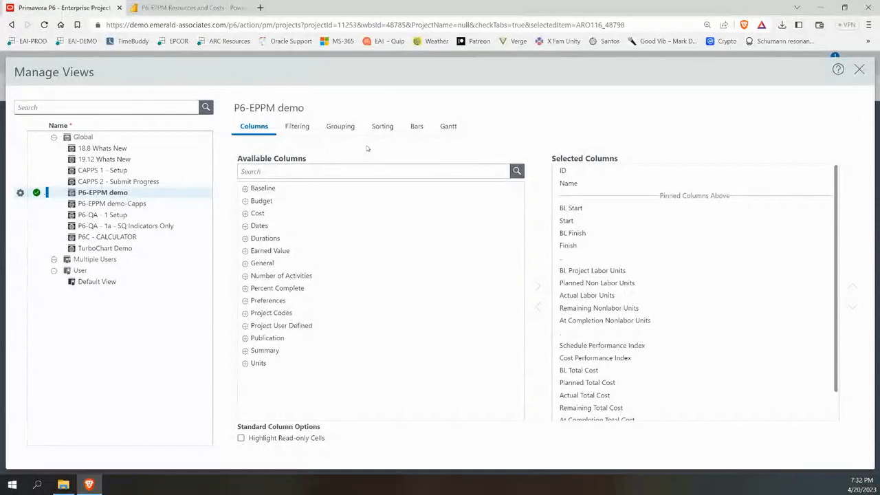
# Search the available columns for 'b', then clear the search to list all columns.
pyautogui.click(300, 170)
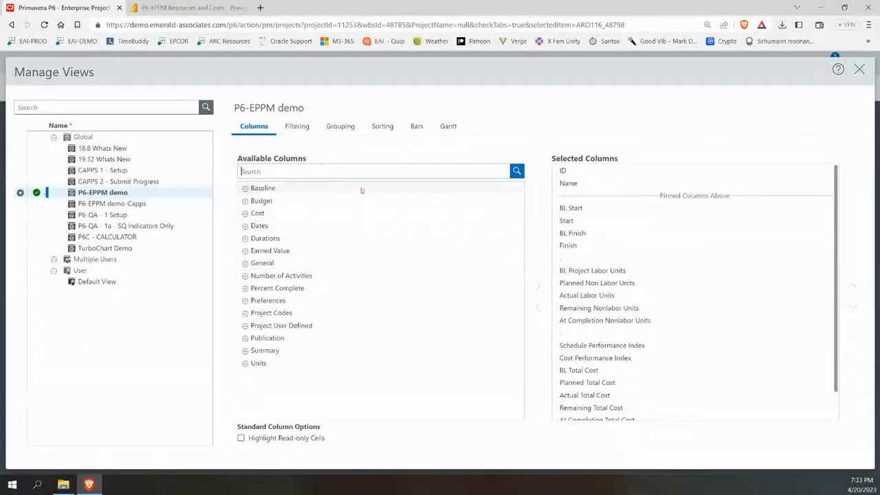
pyautogui.write('bl')
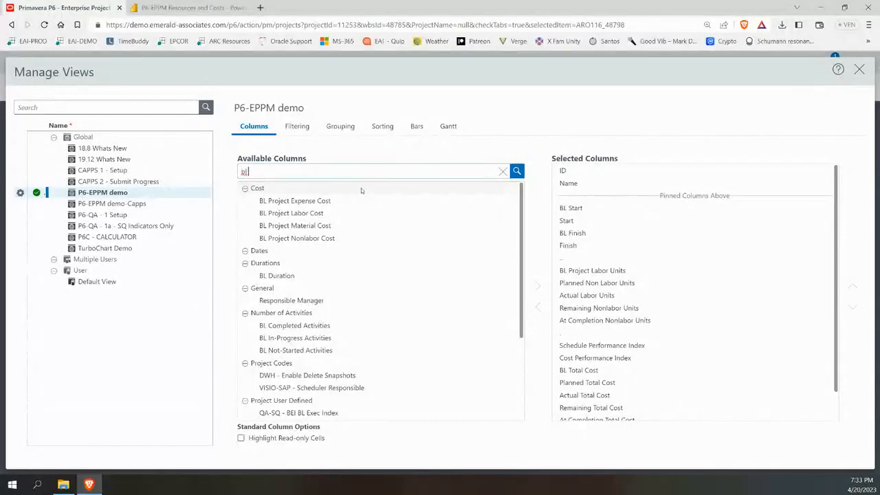
pyautogui.press('Return')
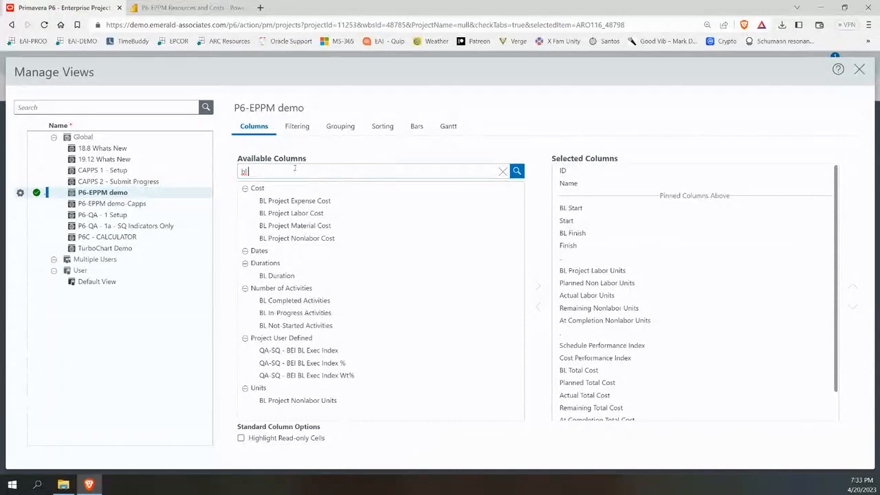
pyautogui.press('BackSpace')
pyautogui.press('BackSpace')
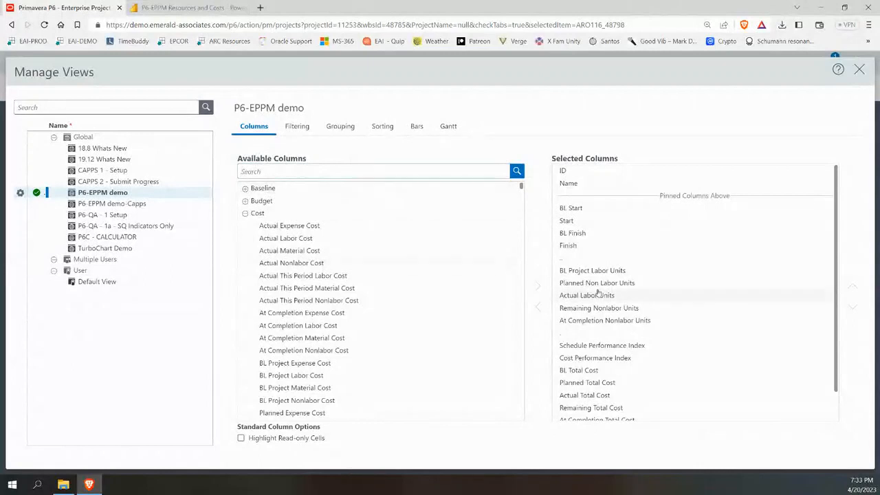
# Select BL Project Labor Units in Selected Columns, try reordering it, then open Filtering.
pyautogui.click(615, 274)
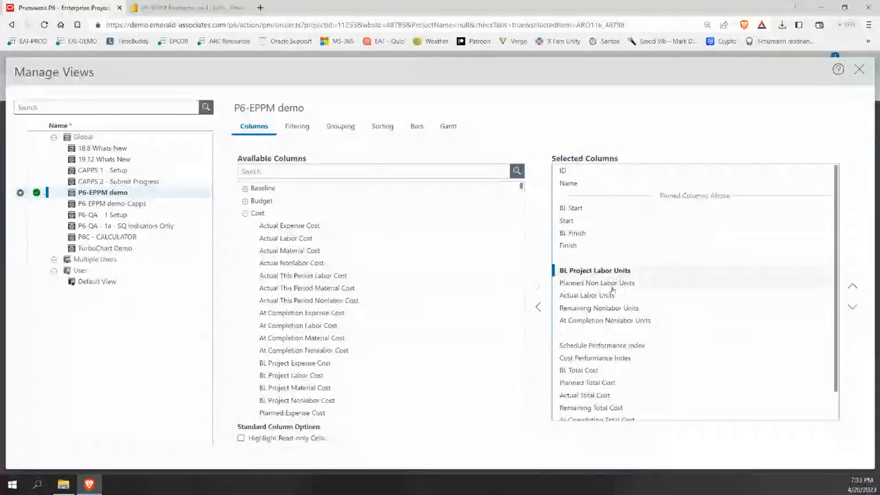
pyautogui.scroll(-2, 615, 289)
pyautogui.scroll(2, 615, 303)
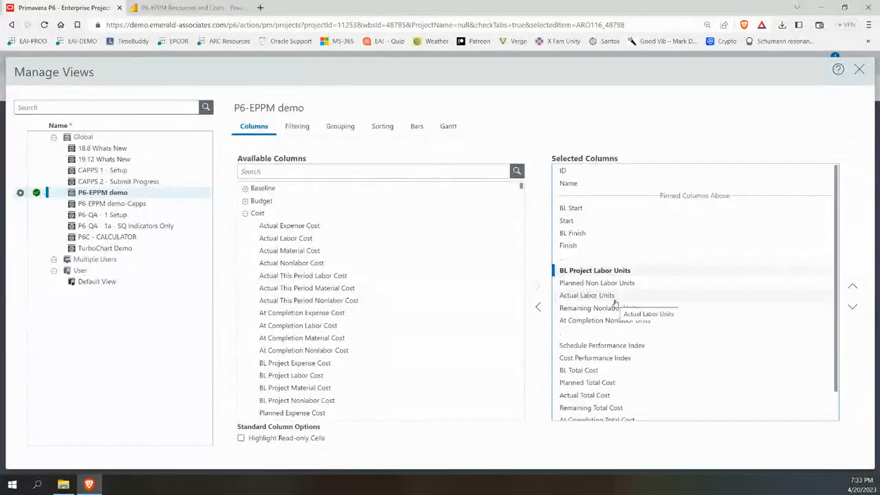
pyautogui.scroll(-1, 656, 292)
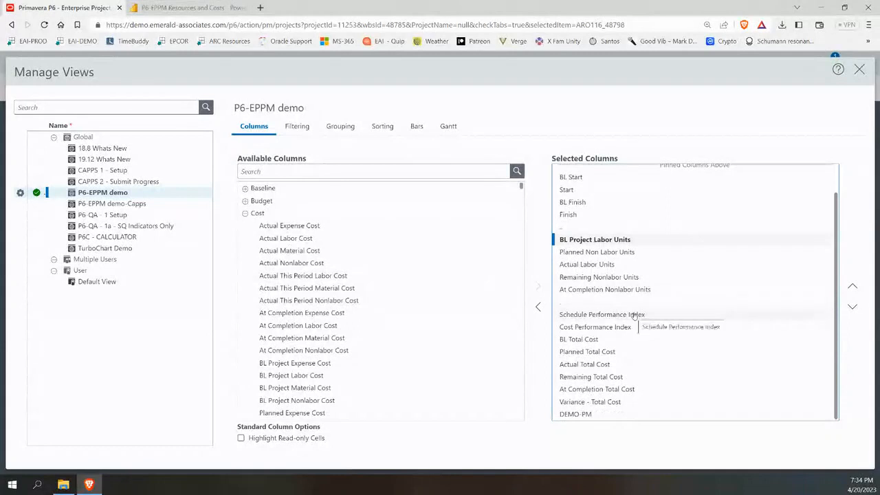
pyautogui.scroll(1, 634, 315)
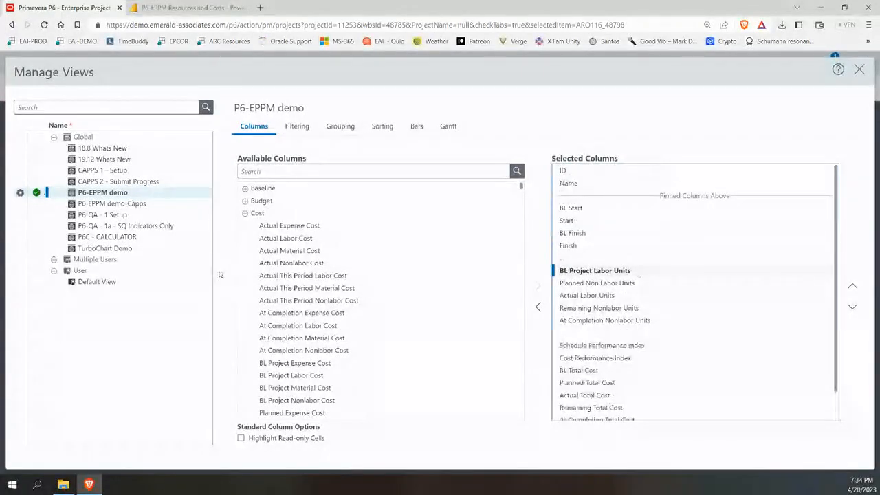
pyautogui.click(287, 171)
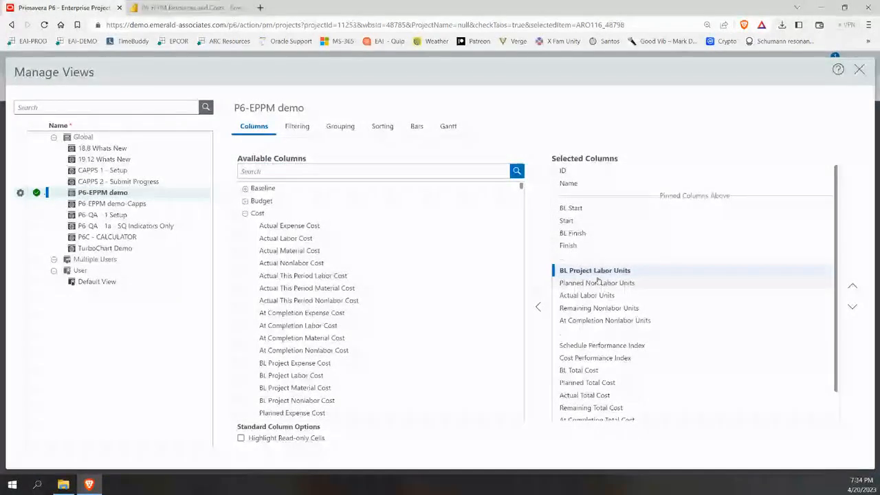
pyautogui.moveTo(593, 271)
pyautogui.mouseDown()
pyautogui.moveTo(622, 276)
pyautogui.moveTo(597, 291)
pyautogui.moveTo(603, 285)
pyautogui.moveTo(592, 277)
pyautogui.mouseUp()
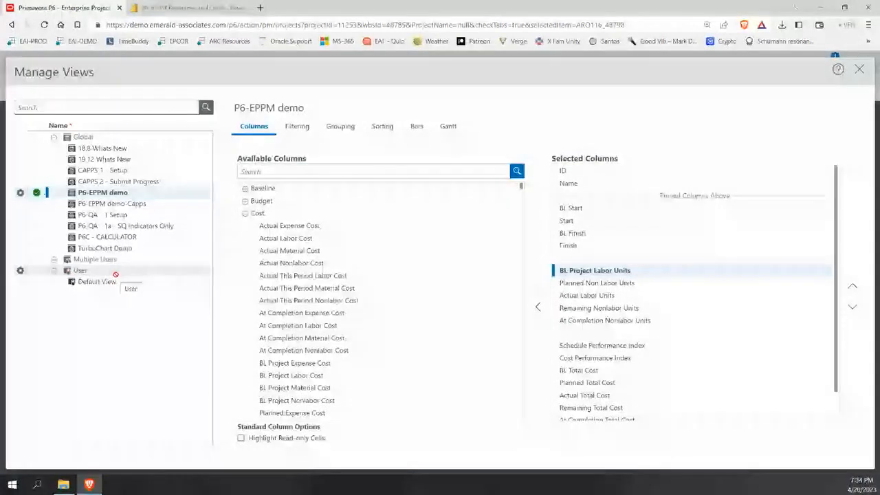
pyautogui.click(298, 128)
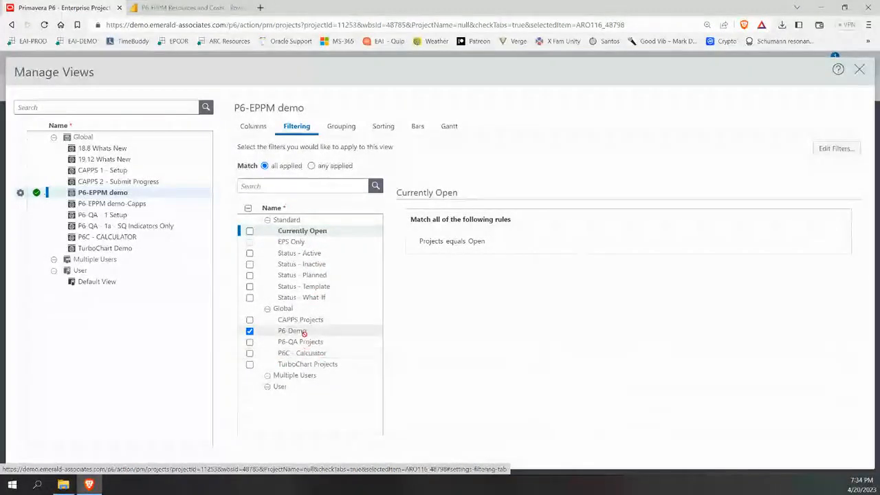
# Review the P6-Demo filter's conditions in Manage Filters, close it, and reopen view settings.
pyautogui.click(303, 332)
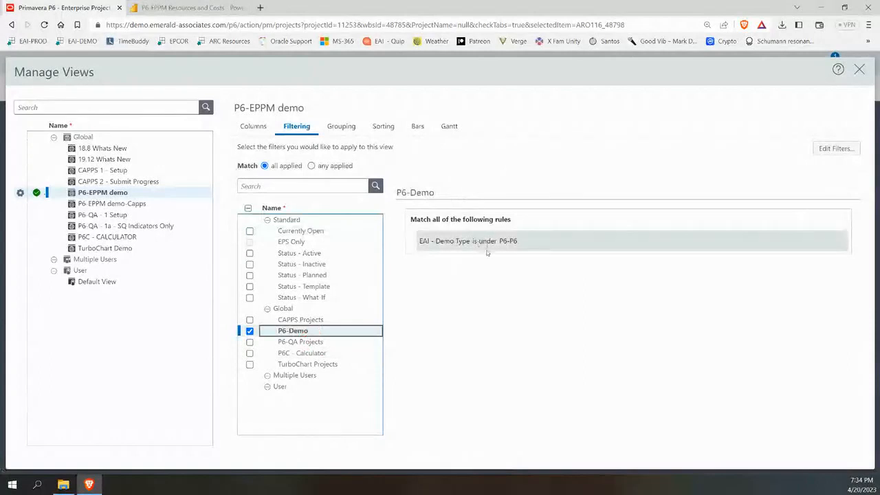
pyautogui.click(836, 149)
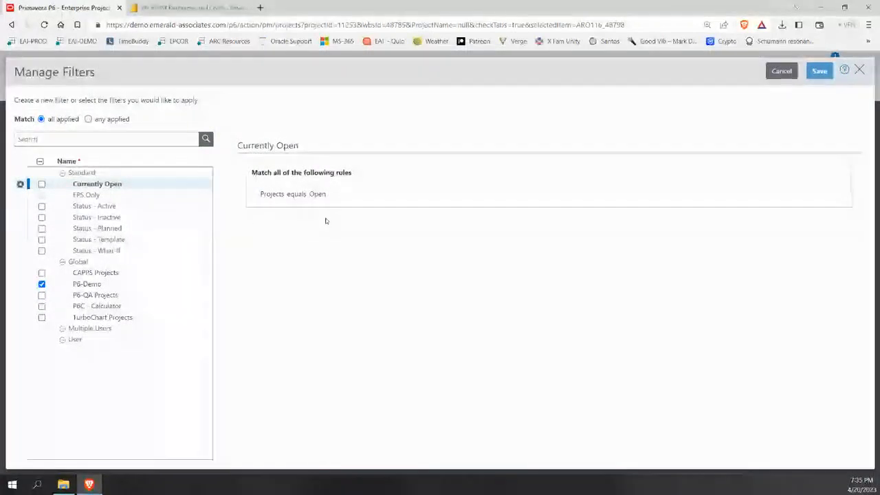
pyautogui.click(94, 287)
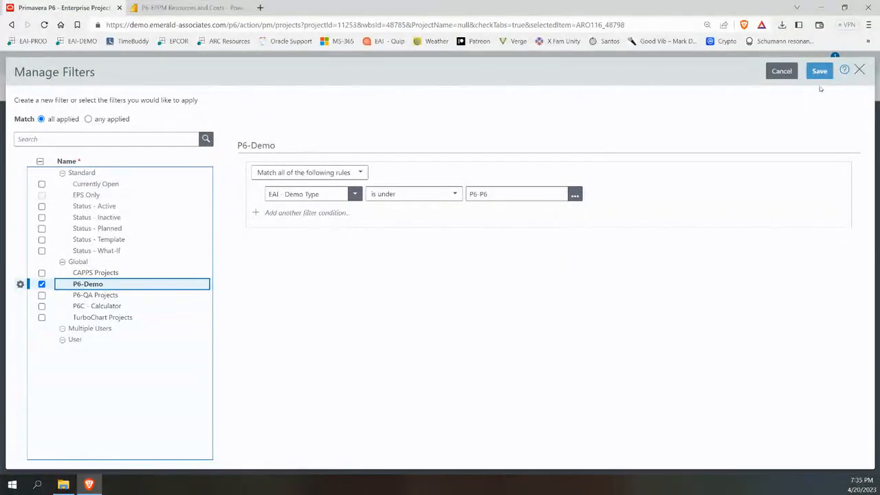
pyautogui.click(859, 71)
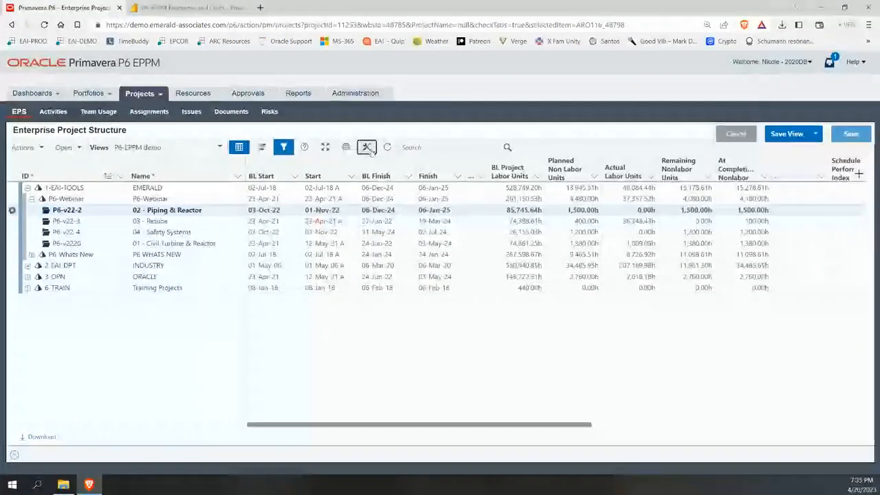
pyautogui.click(368, 148)
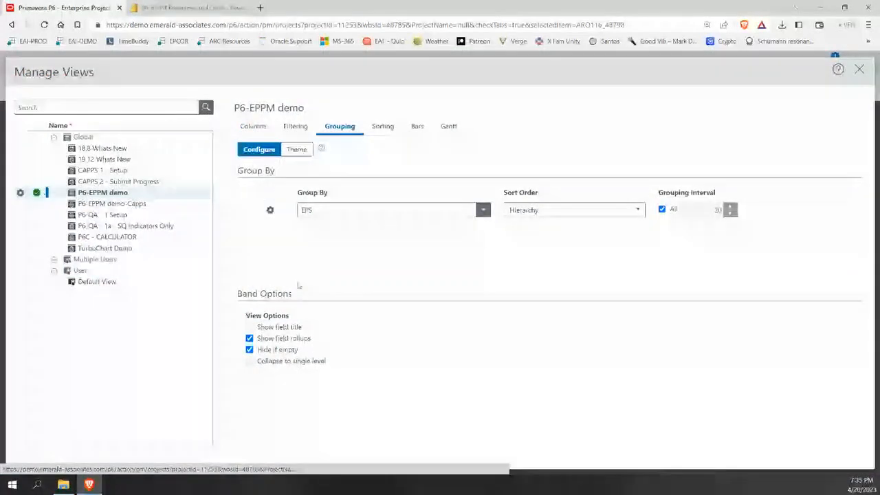
# Keep Hierarchy sort for EPS grouping and pick the multicoloured Theme palette for its bands.
pyautogui.click(540, 212)
pyautogui.click(542, 215)
pyautogui.click(378, 214)
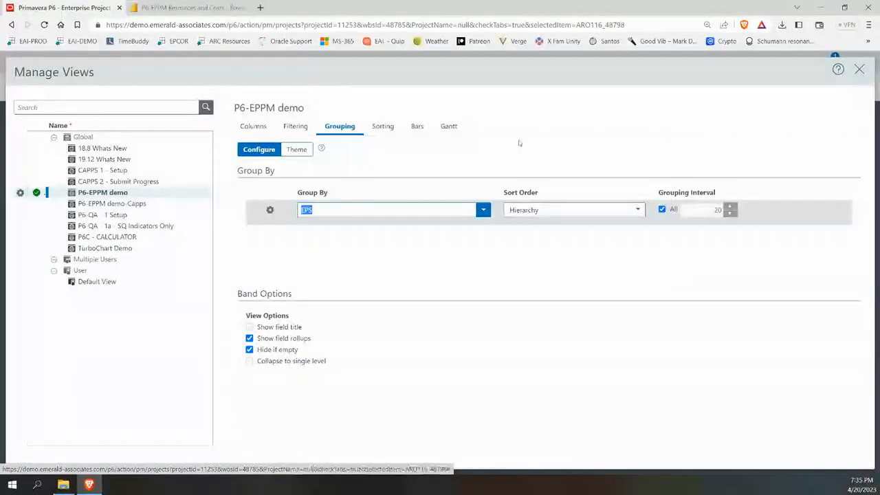
pyautogui.click(308, 151)
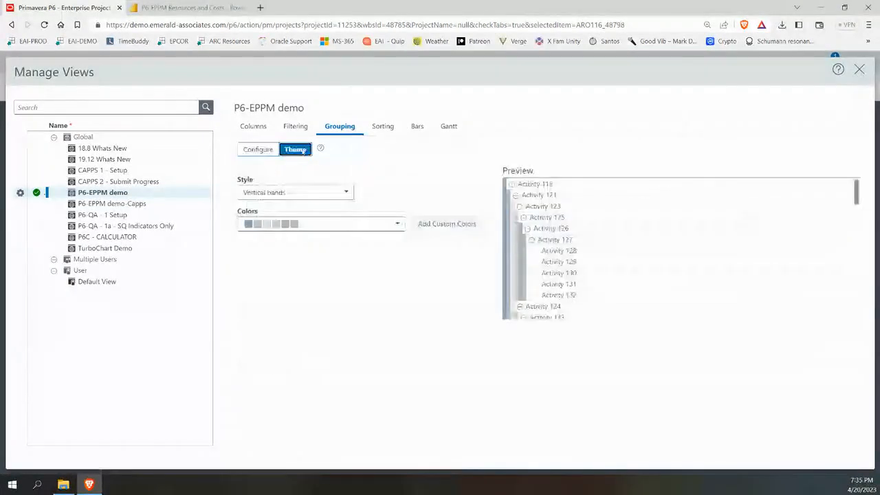
pyautogui.click(399, 226)
pyautogui.click(318, 270)
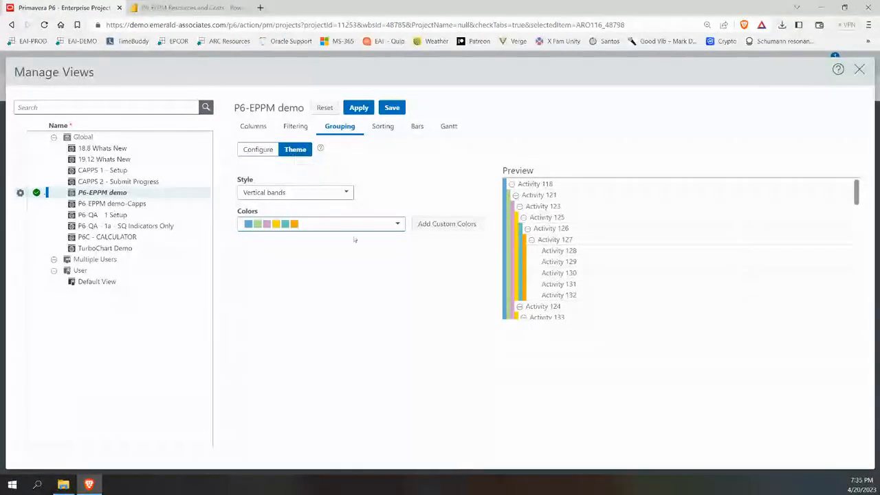
# Add custom light green, purple and orange band colours, apply them, and close Manage Views.
pyautogui.click(444, 227)
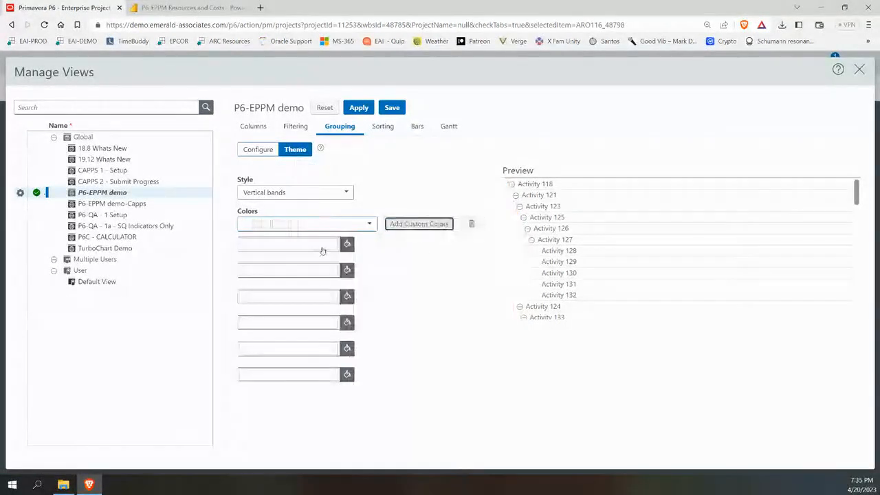
pyautogui.click(346, 245)
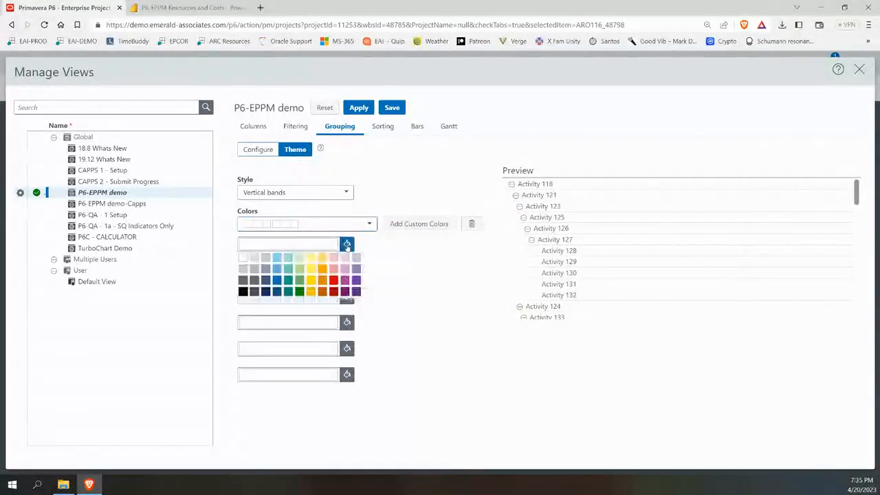
pyautogui.click(301, 268)
pyautogui.click(346, 269)
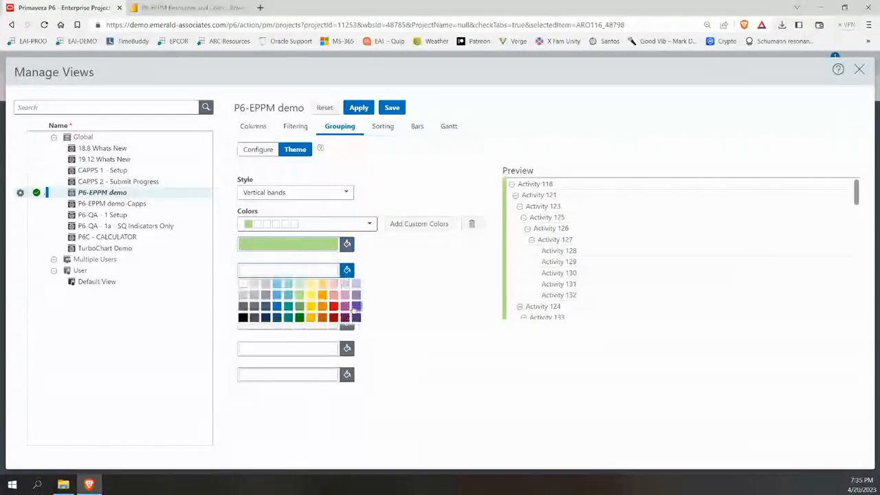
pyautogui.click(347, 306)
pyautogui.click(346, 297)
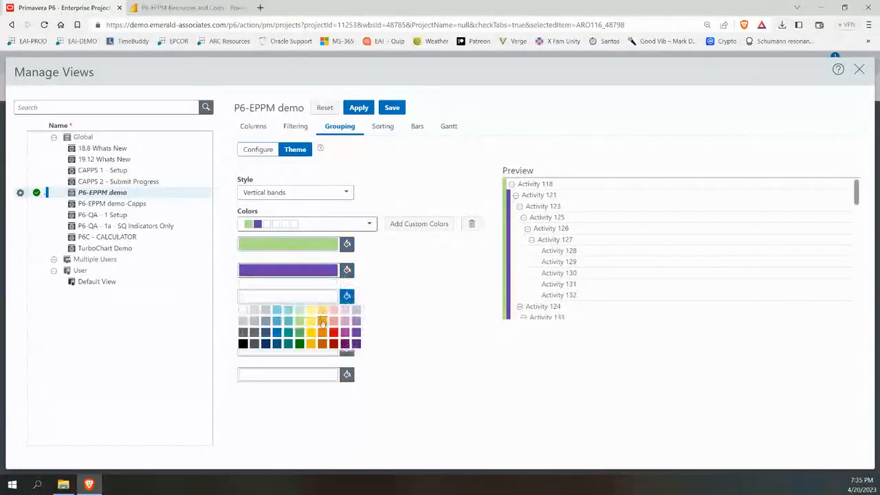
pyautogui.click(323, 323)
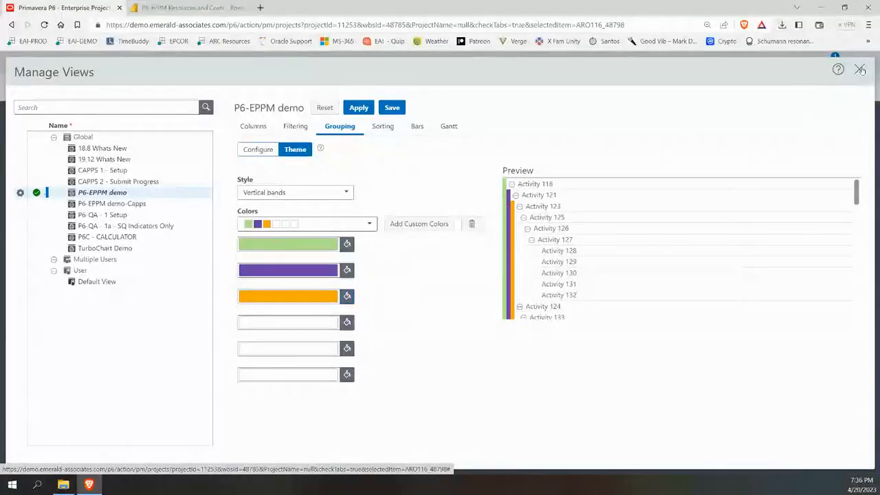
pyautogui.click(360, 113)
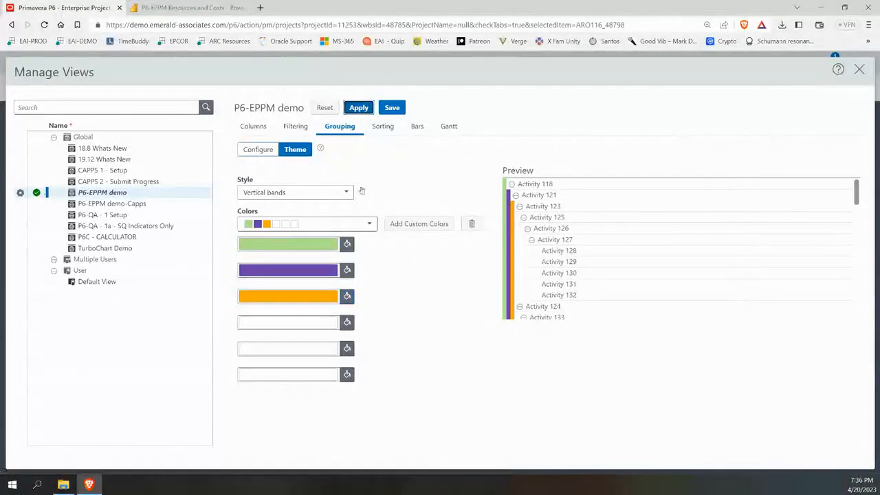
pyautogui.click(860, 71)
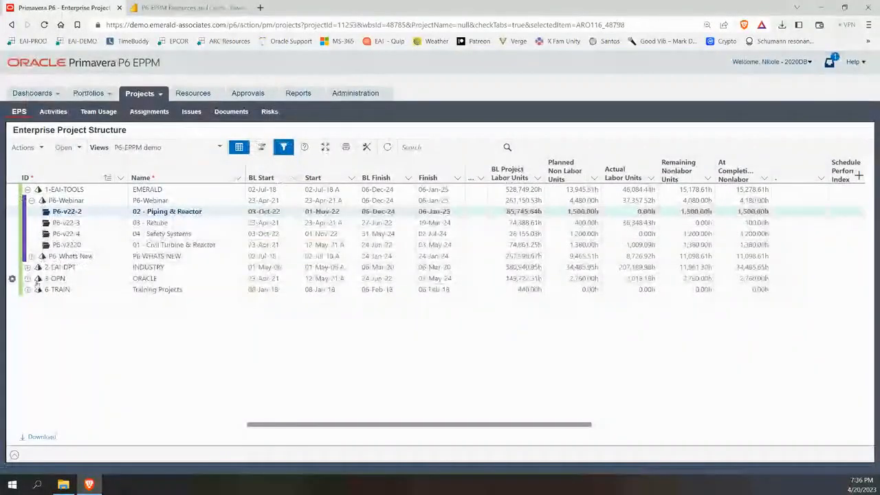
# Expand P6-Webinar and P6-Whats New, select 02 - Piping & Reactor, and open Activities.
pyautogui.click(28, 190)
pyautogui.click(28, 190)
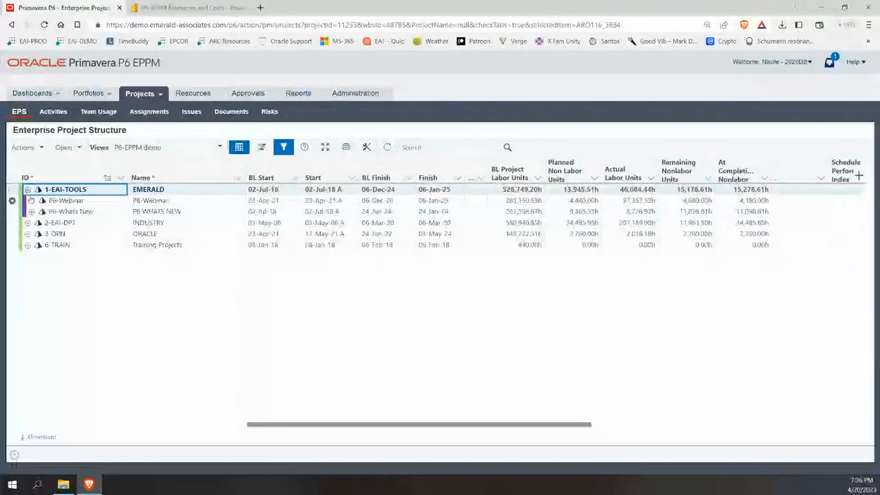
pyautogui.click(31, 201)
pyautogui.click(31, 256)
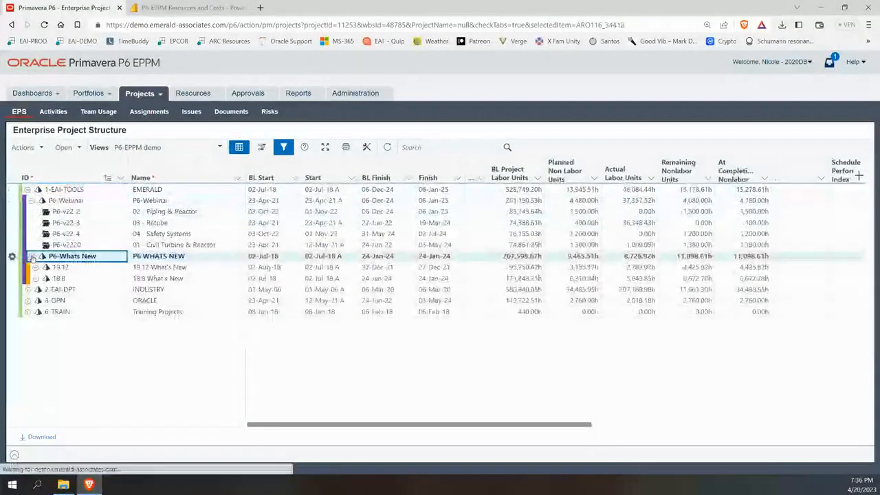
pyautogui.click(85, 214)
pyautogui.click(55, 114)
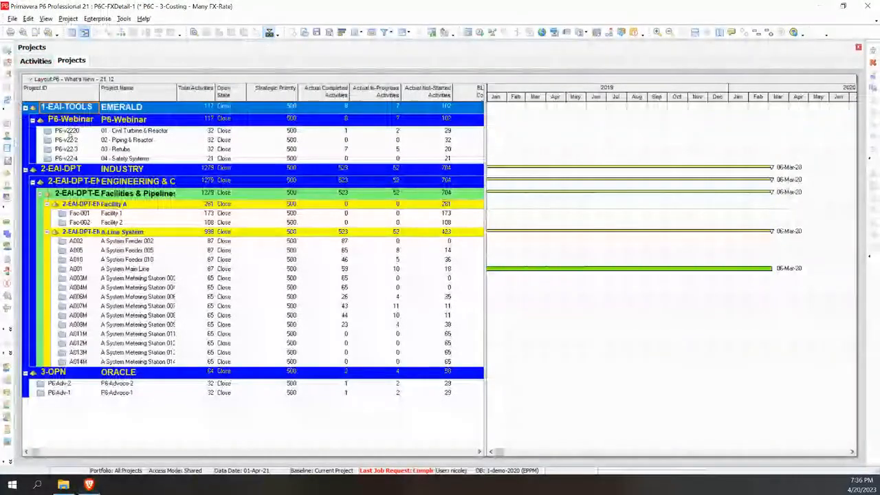
# Open the 01 - Civil Turbine & Reactor project in P6 Professional and view its activities.
pyautogui.click(108, 131)
pyautogui.rightClick(110, 139)
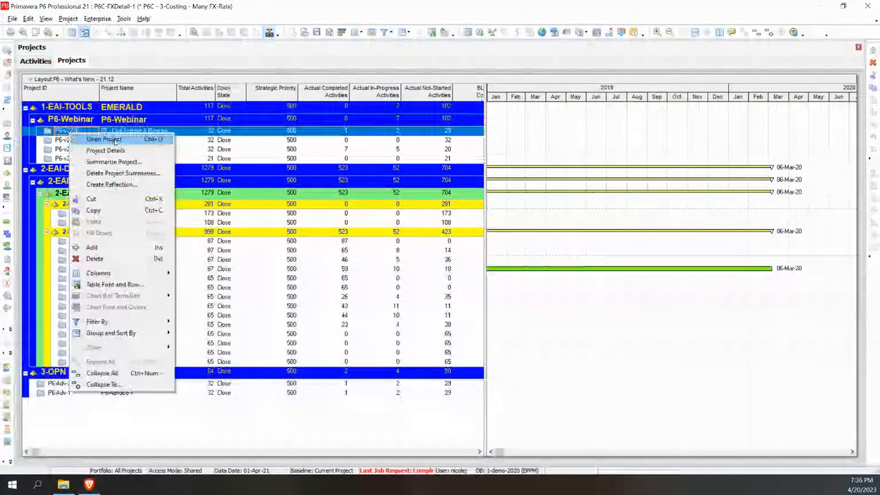
pyautogui.click(114, 139)
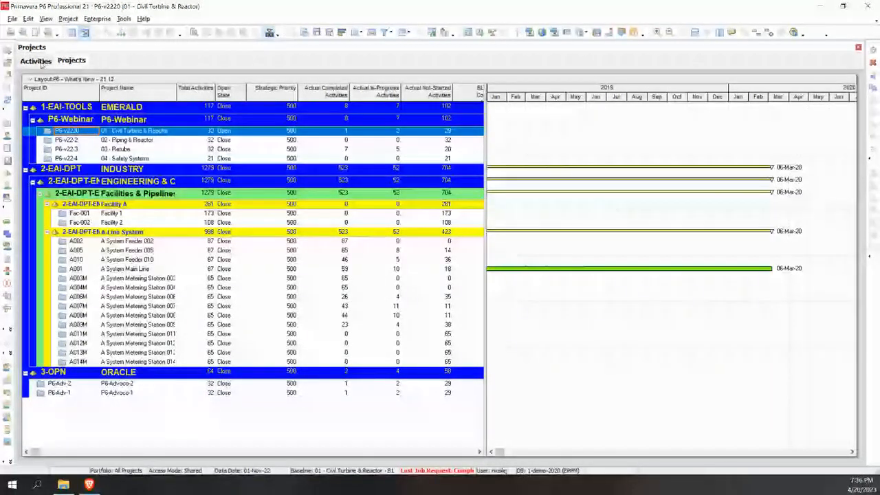
pyautogui.click(7, 223)
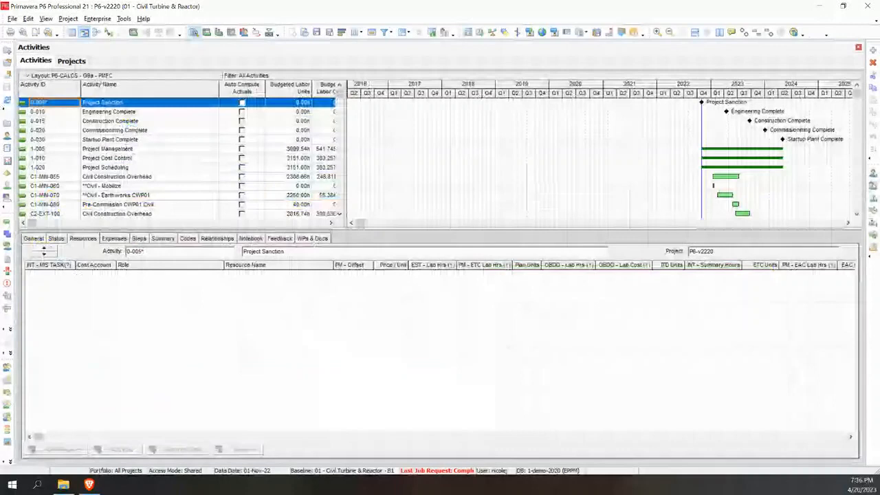
pyautogui.click(93, 486)
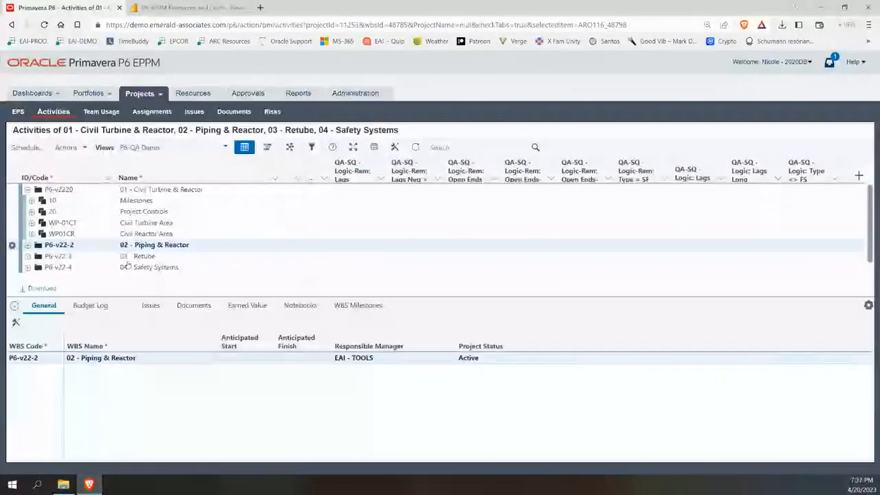
# Expand the whole P6-v2220 project tree and show the activity grid full screen.
pyautogui.click(13, 190)
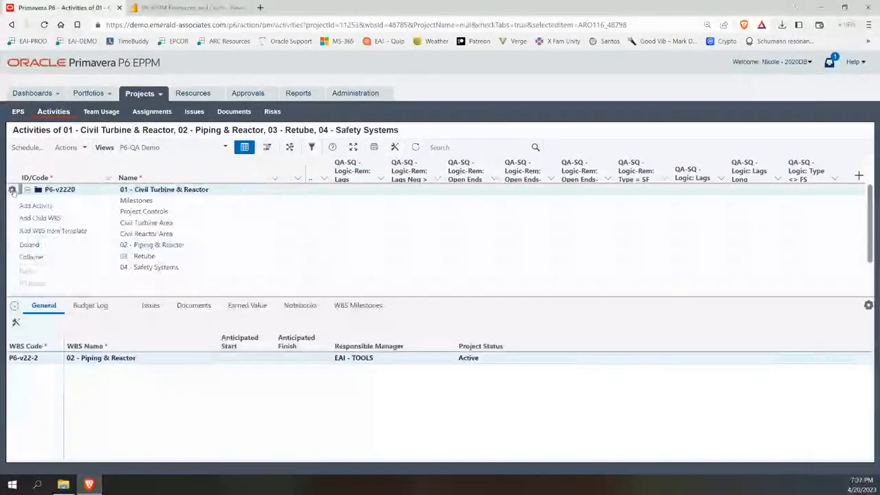
pyautogui.click(31, 245)
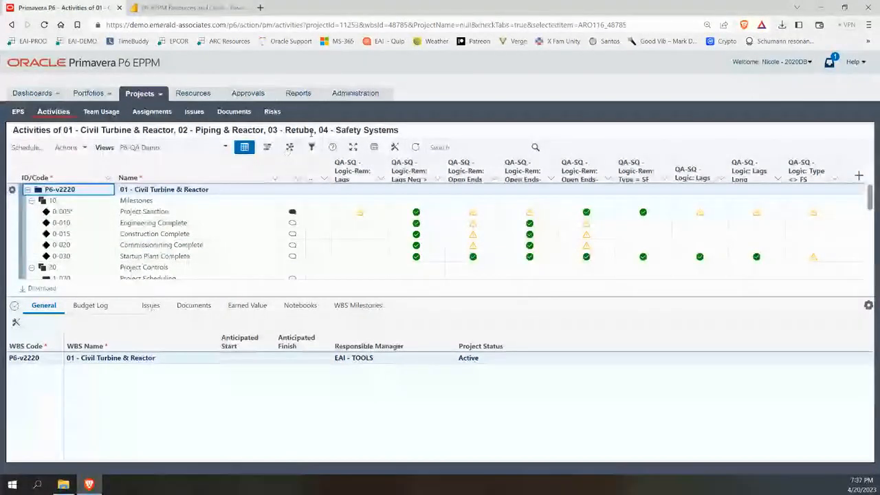
pyautogui.click(353, 147)
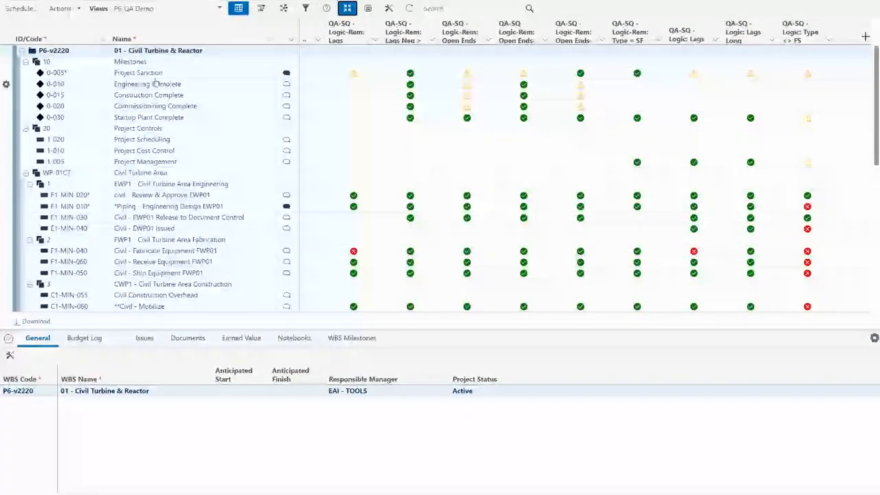
# Select activity E1-MIN-010 (Piping - Engineering Design EWP01) and show its Status details.
pyautogui.click(146, 208)
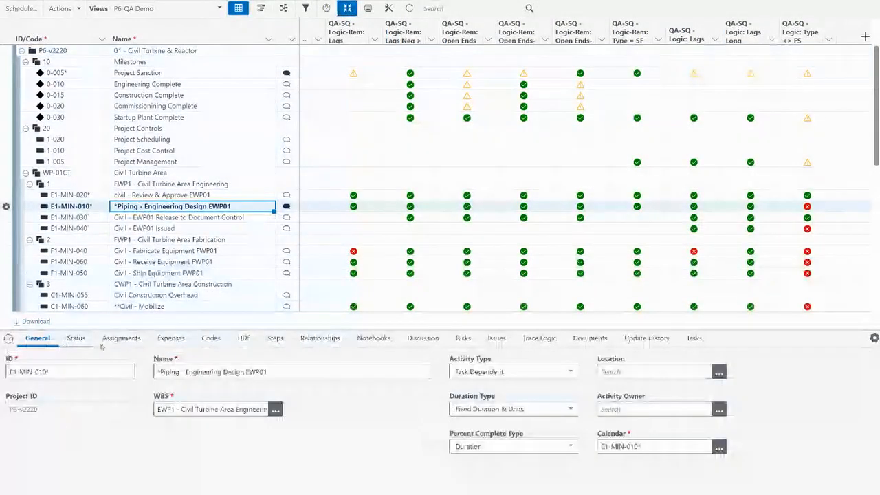
pyautogui.click(8, 339)
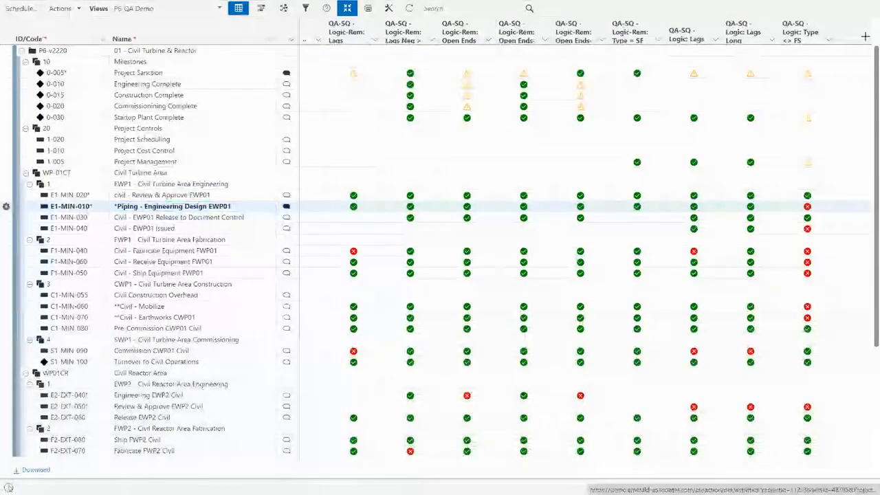
pyautogui.click(9, 487)
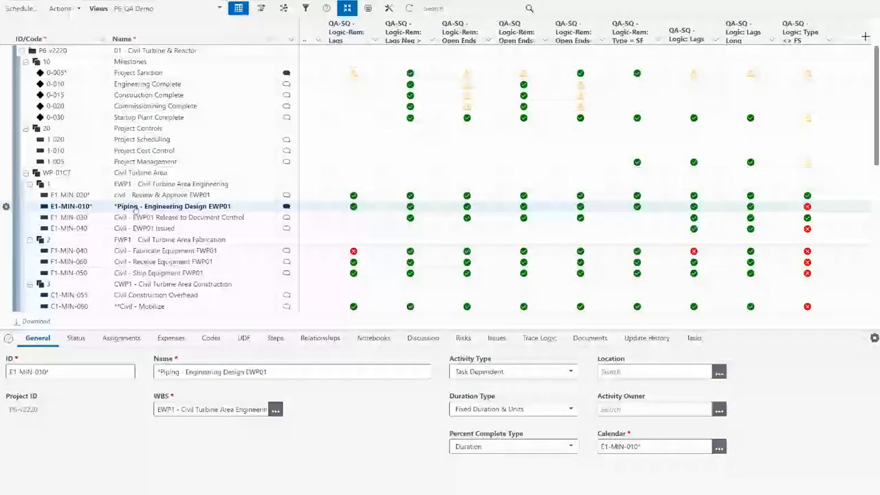
pyautogui.click(75, 339)
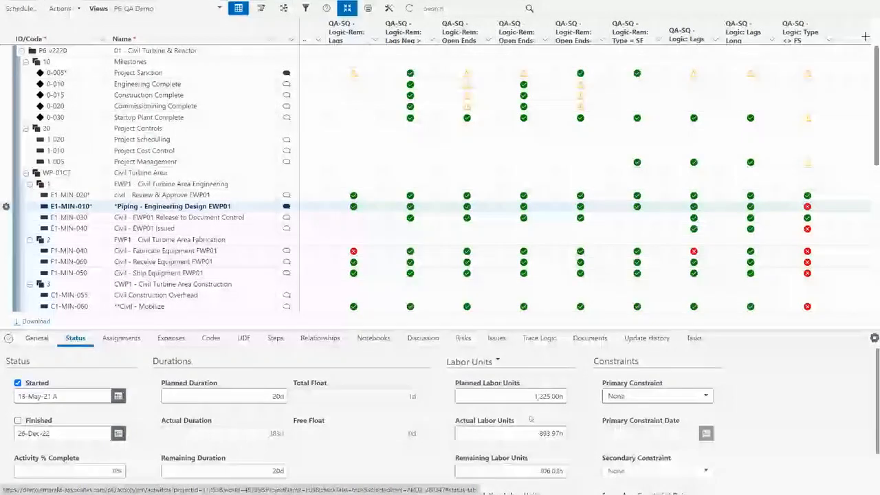
pyautogui.scroll(-2, 449, 431)
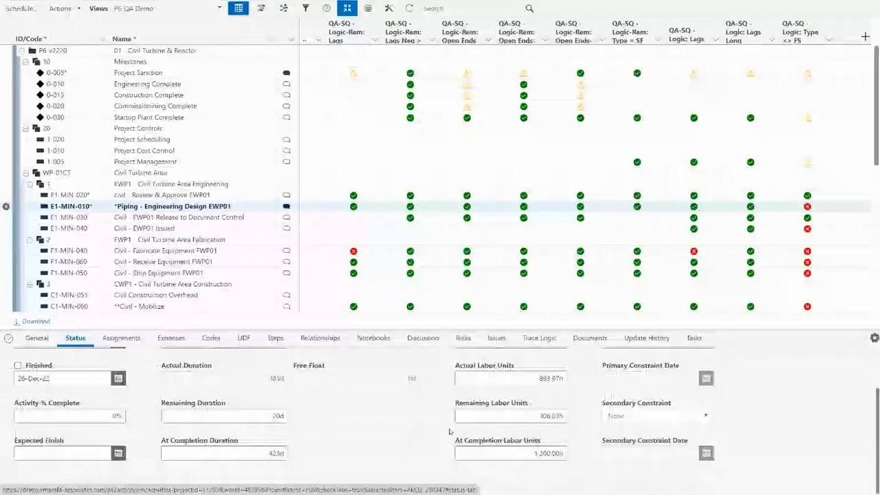
pyautogui.scroll(2, 449, 432)
pyautogui.click(498, 362)
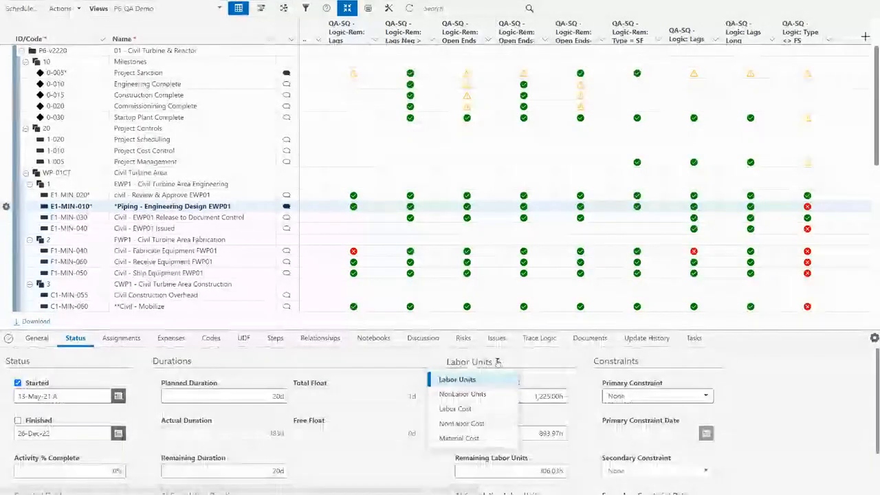
pyautogui.click(474, 394)
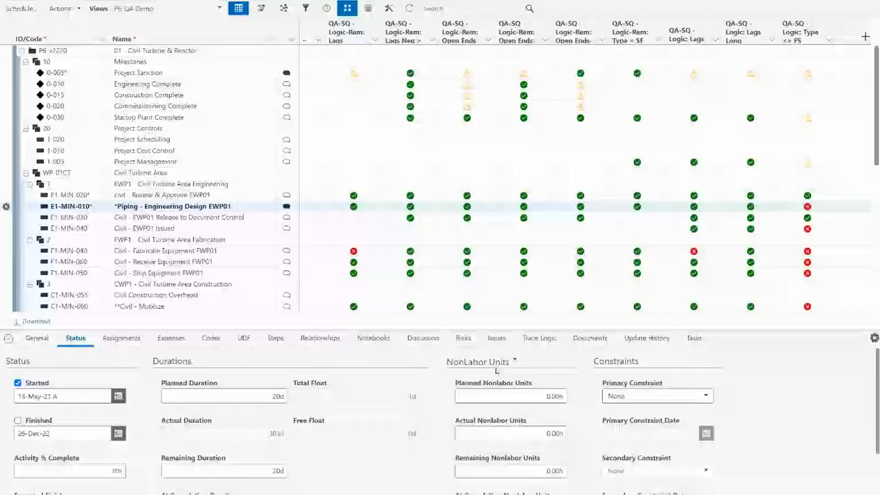
pyautogui.click(496, 364)
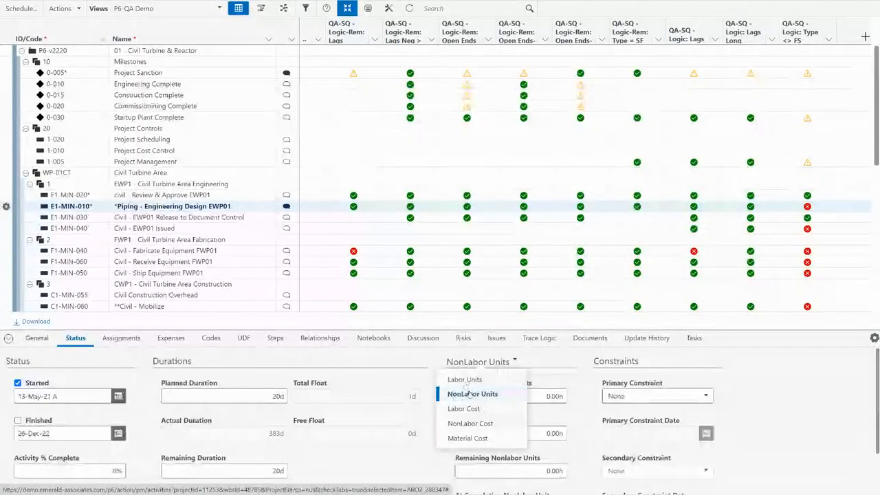
pyautogui.click(468, 438)
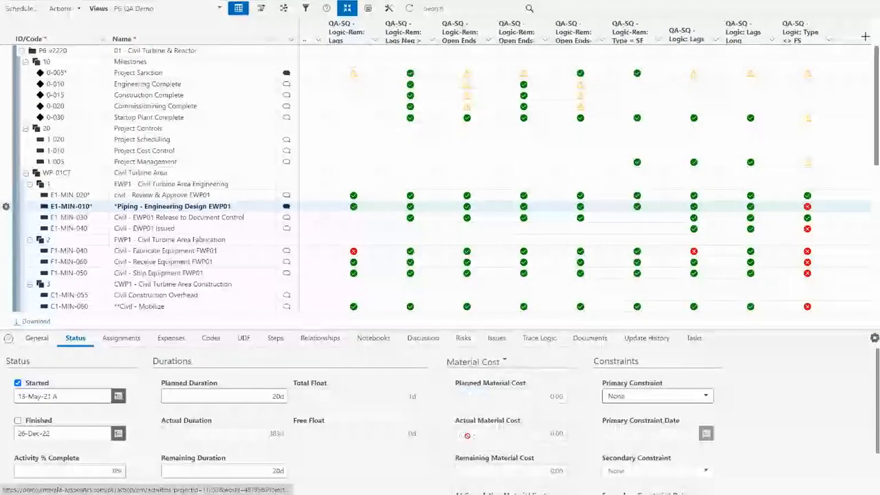
pyautogui.click(506, 362)
pyautogui.click(459, 380)
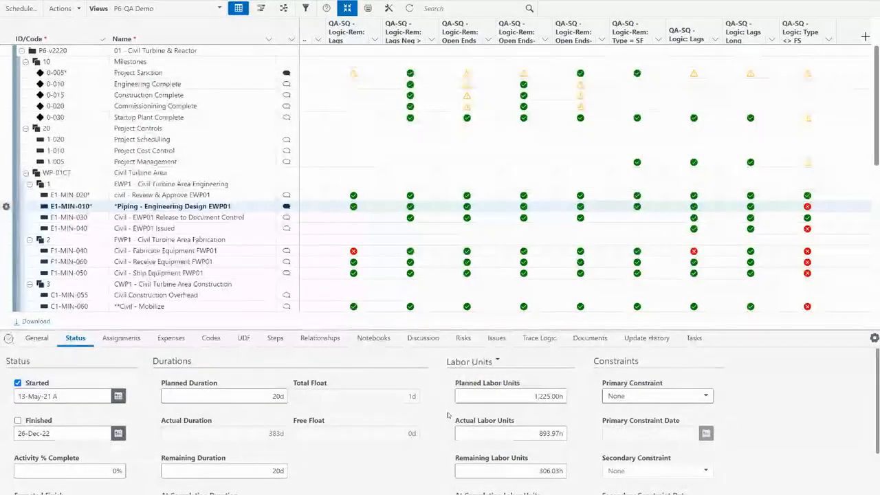
# Show C1-MIN-070's resource assignments, browsing Assign Resource without assigning anything.
pyautogui.click(122, 337)
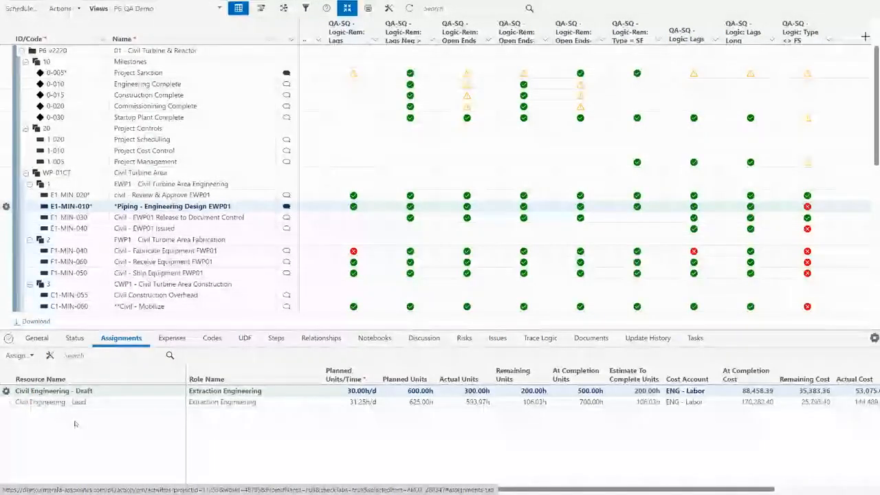
pyautogui.click(31, 356)
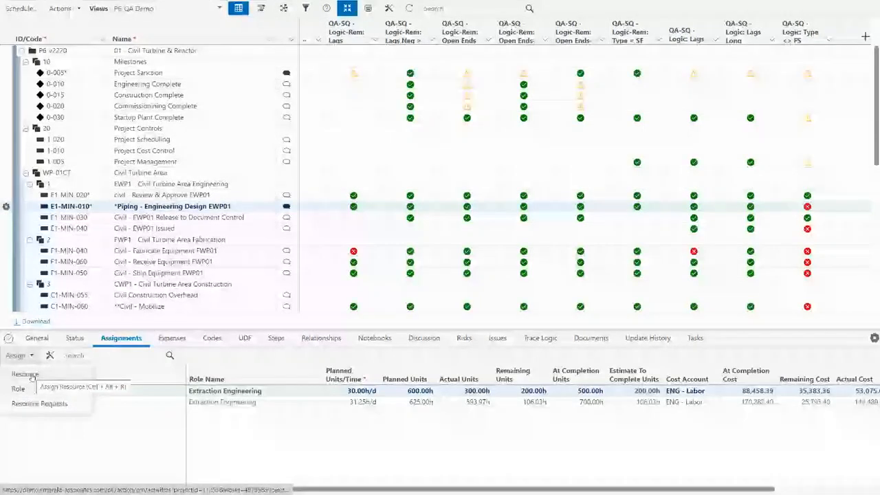
pyautogui.click(31, 375)
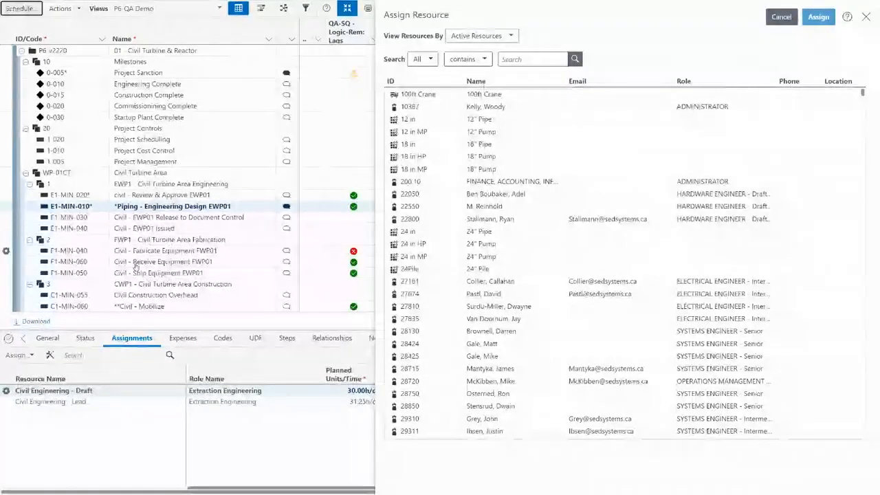
pyautogui.scroll(-1, 205, 262)
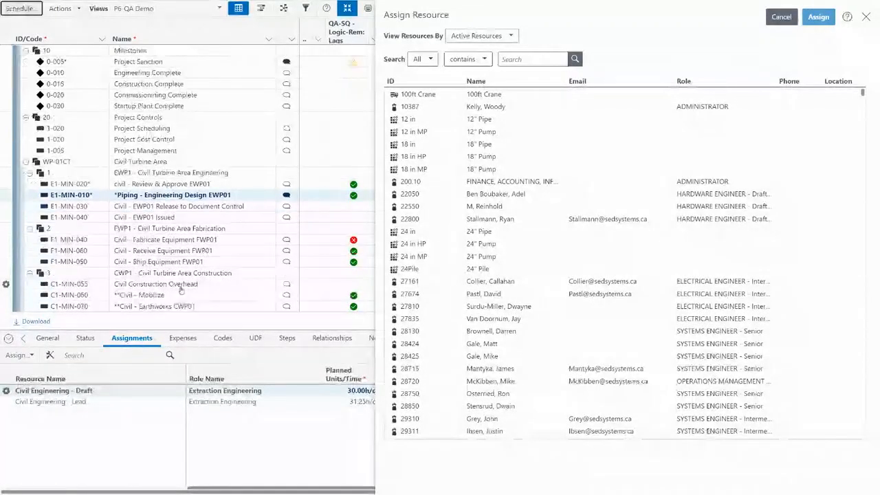
pyautogui.scroll(-2, 176, 286)
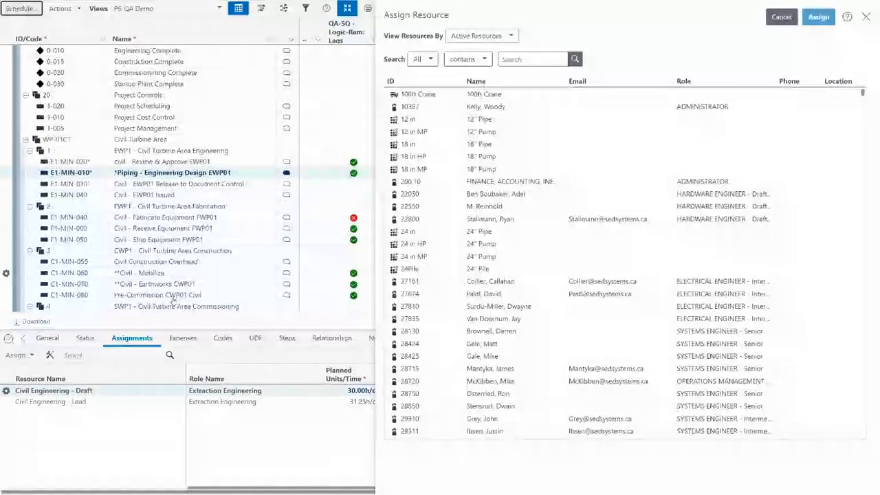
pyautogui.click(176, 285)
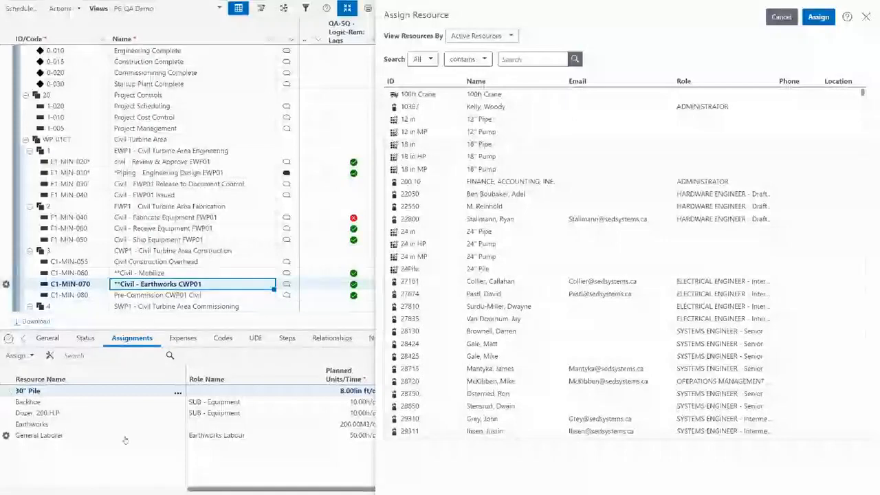
pyautogui.click(865, 17)
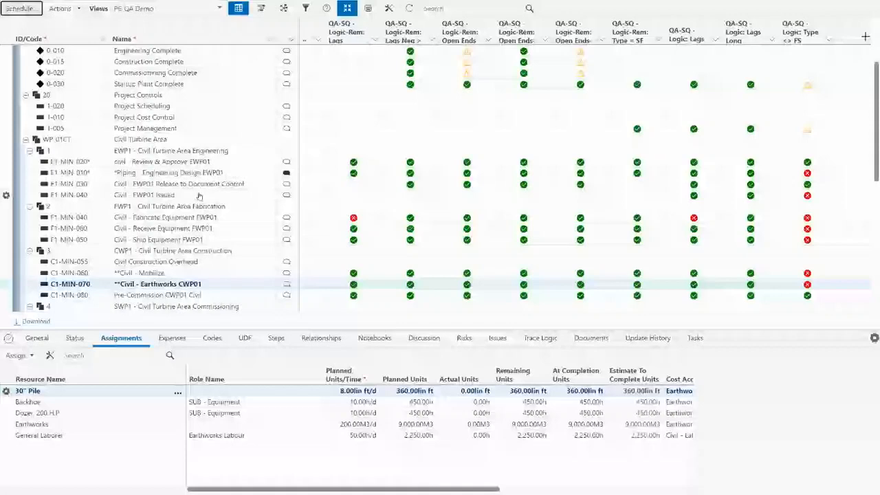
# Show Expenses for E1-MIN-020, then select E1-MIN-010 to see its 97,304.23 expense.
pyautogui.click(178, 162)
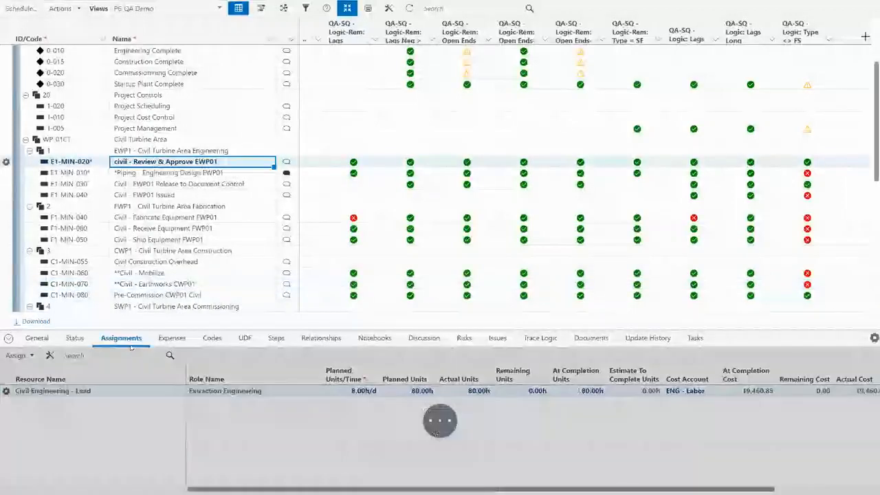
pyautogui.click(172, 338)
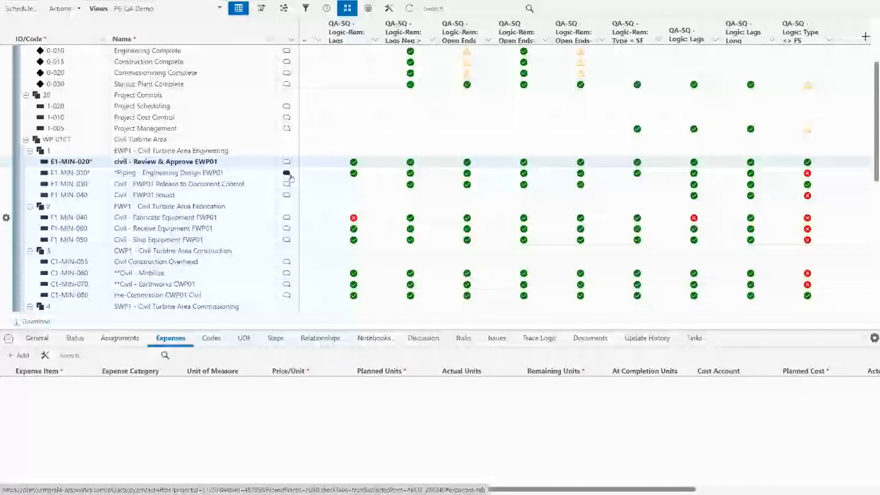
pyautogui.click(207, 173)
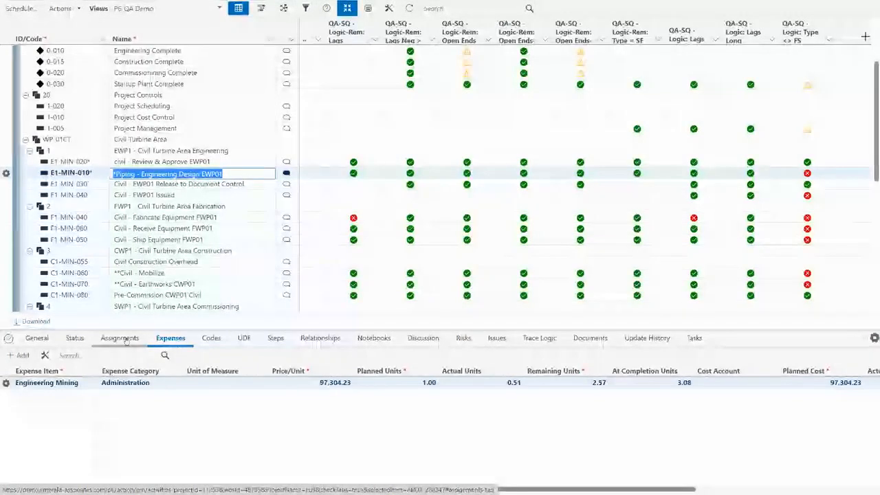
pyautogui.click(209, 338)
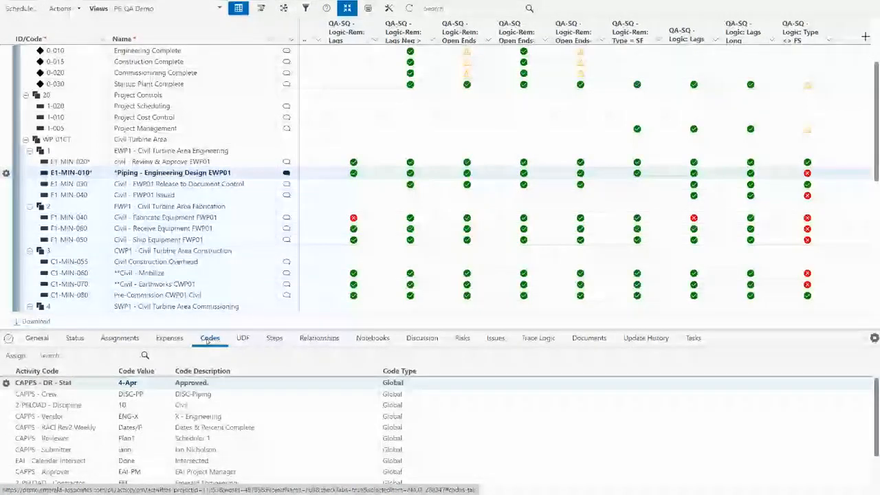
pyautogui.click(187, 405)
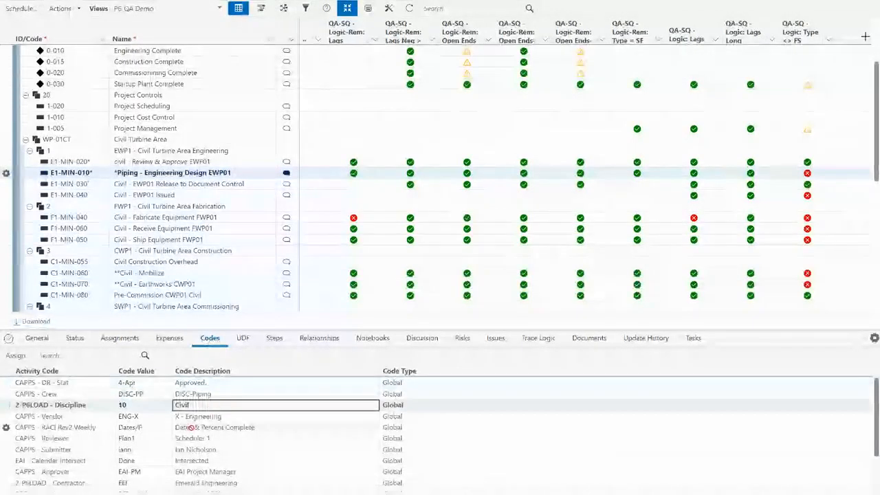
pyautogui.click(226, 394)
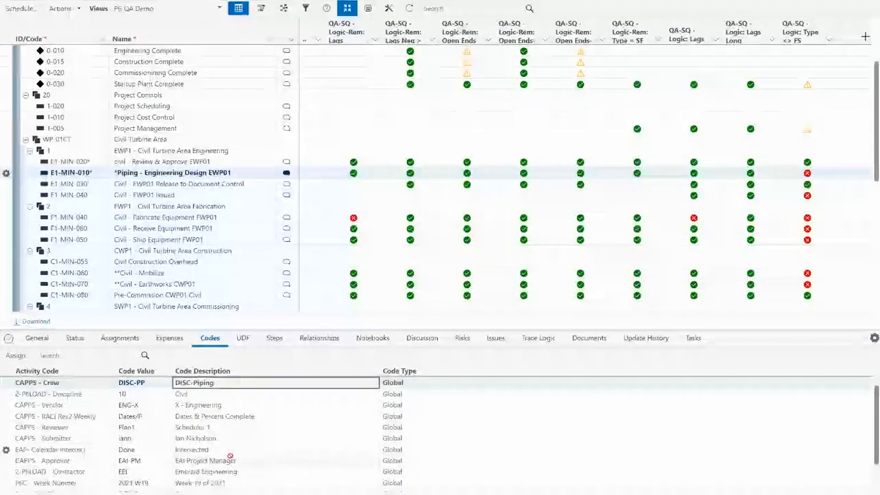
pyautogui.scroll(-1, 230, 455)
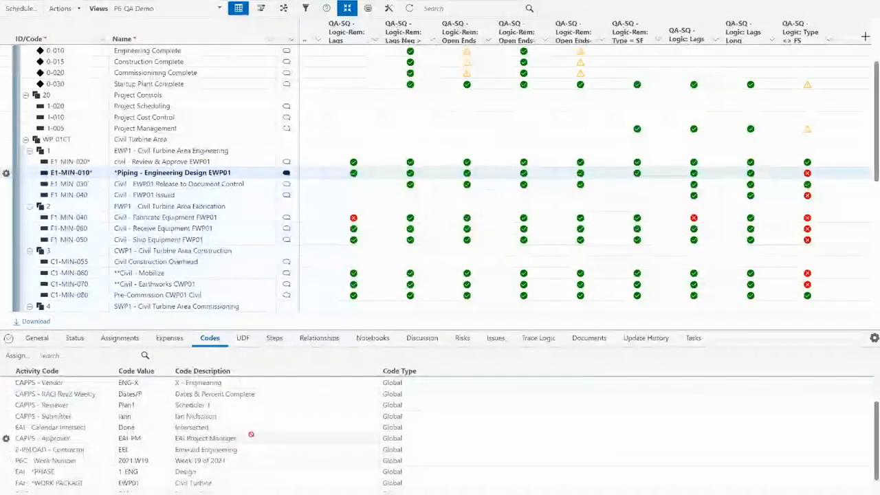
pyautogui.scroll(-1, 232, 457)
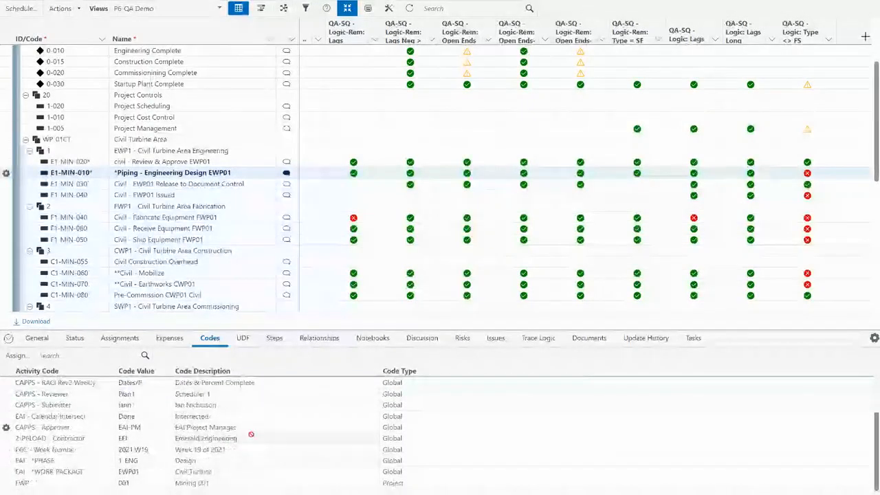
pyautogui.click(233, 466)
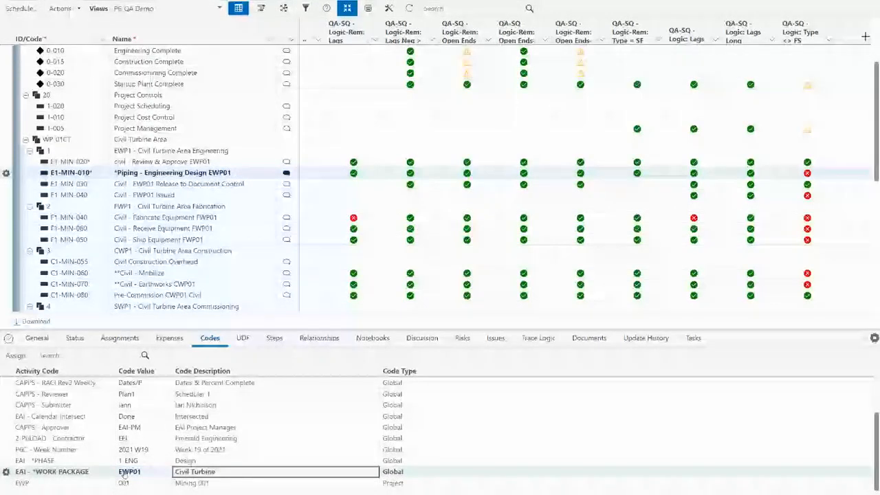
pyautogui.scroll(1, 153, 184)
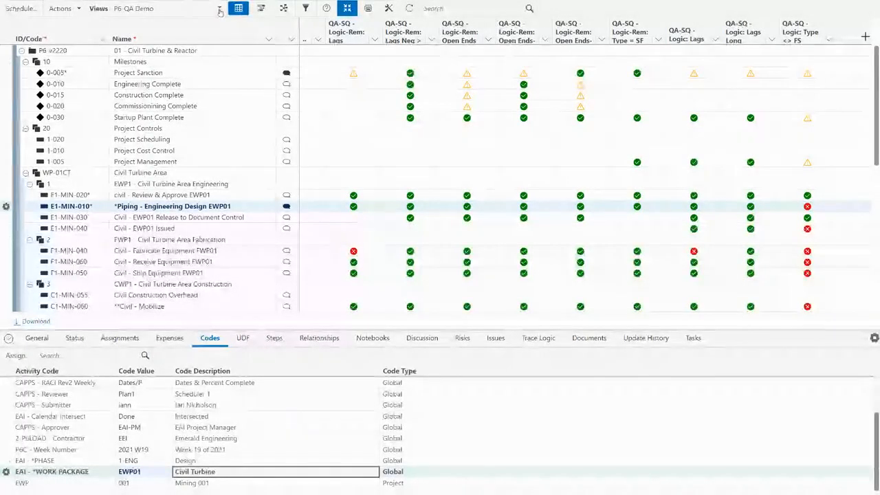
# Apply the P6-EPPM Demo view and compress the Gantt timescale to span 2021–2024.
pyautogui.click(185, 11)
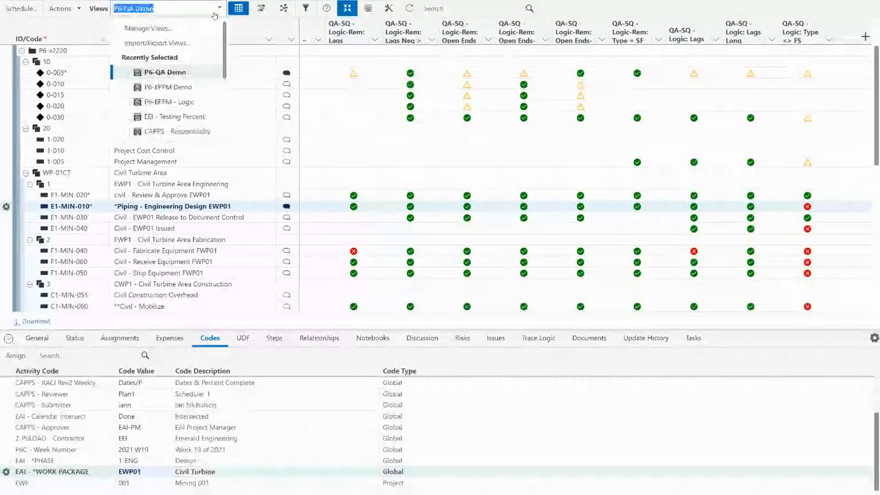
pyautogui.click(180, 87)
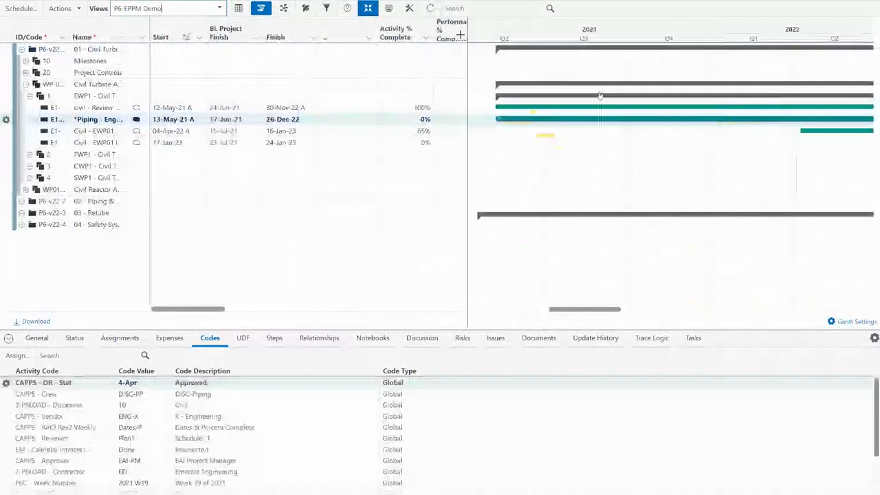
pyautogui.moveTo(714, 39); pyautogui.dragTo(522, 41)
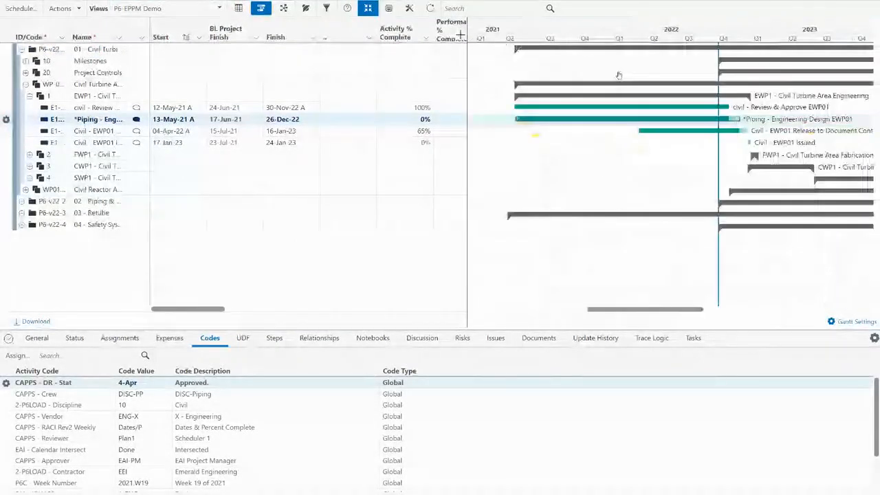
pyautogui.moveTo(618, 75); pyautogui.dragTo(599, 79)
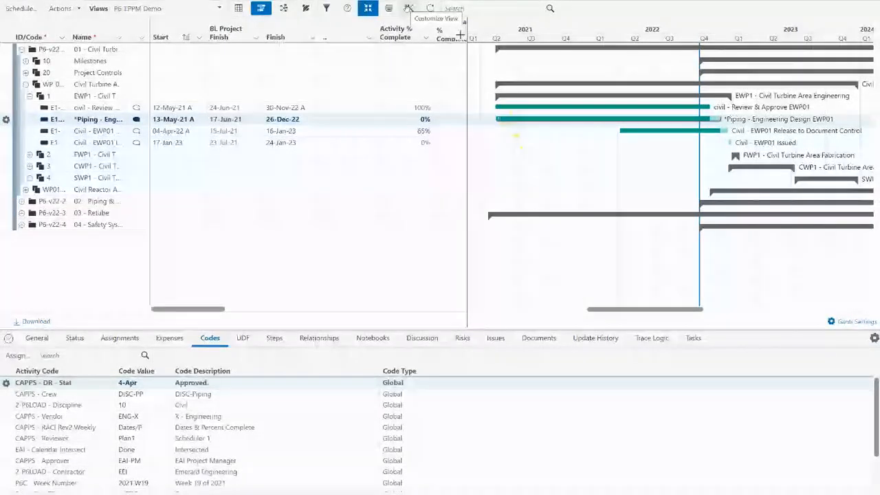
pyautogui.click(409, 9)
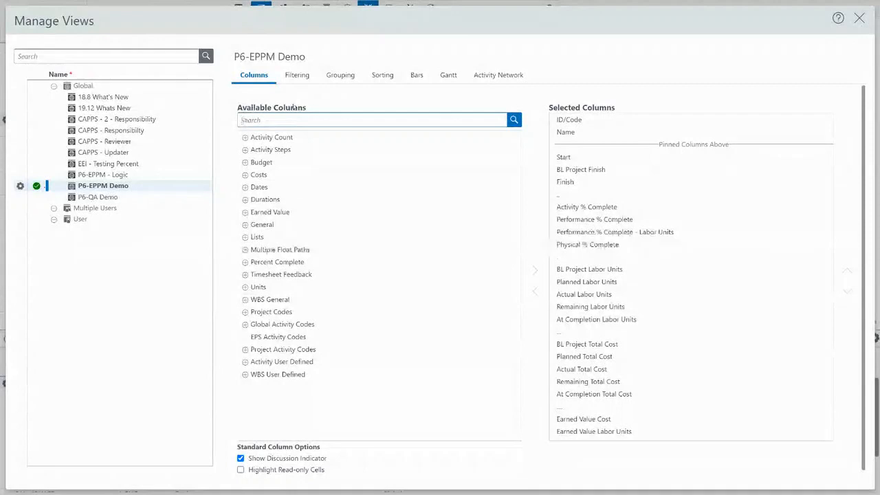
pyautogui.click(343, 75)
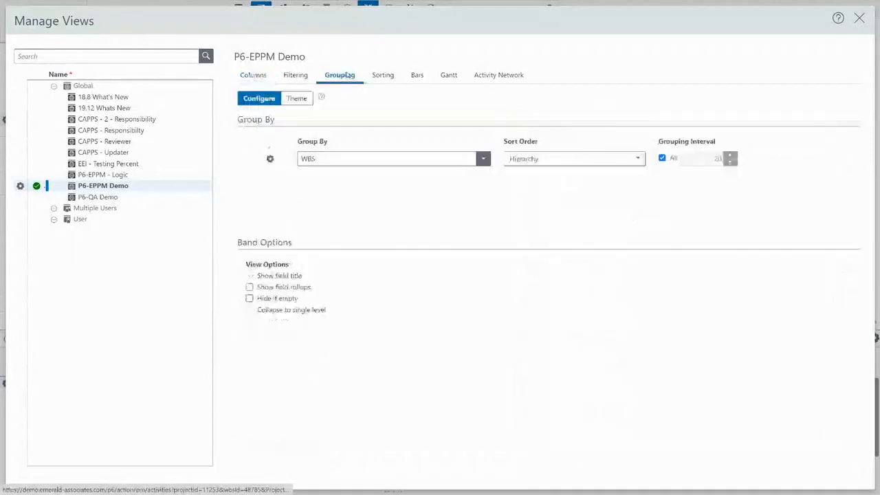
pyautogui.click(345, 160)
pyautogui.write('work')
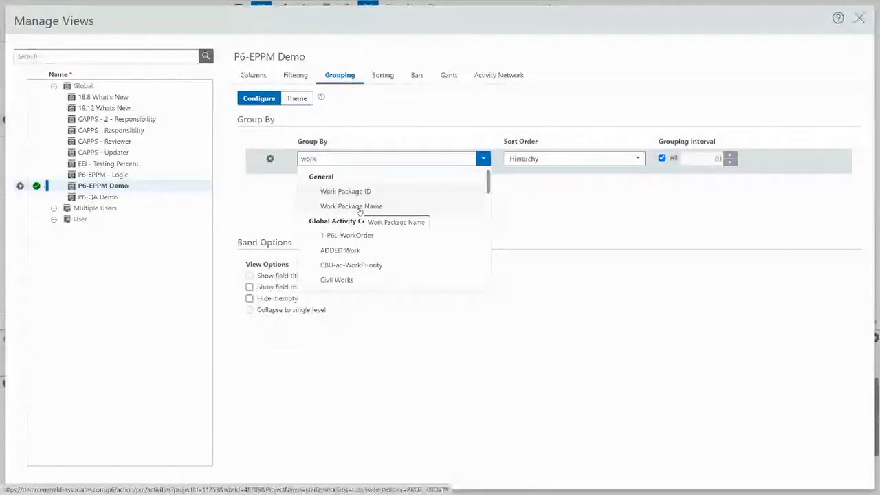
pyautogui.scroll(-5, 358, 211)
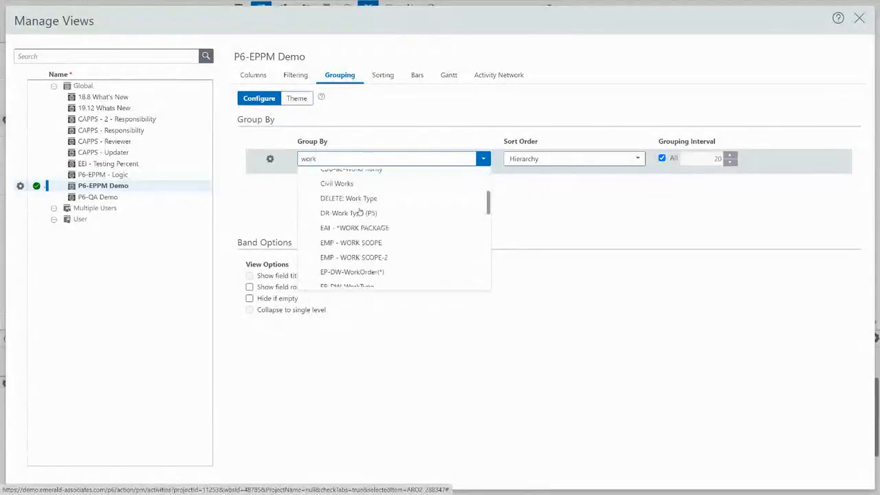
pyautogui.scroll(5, 359, 211)
pyautogui.scroll(-10, 358, 211)
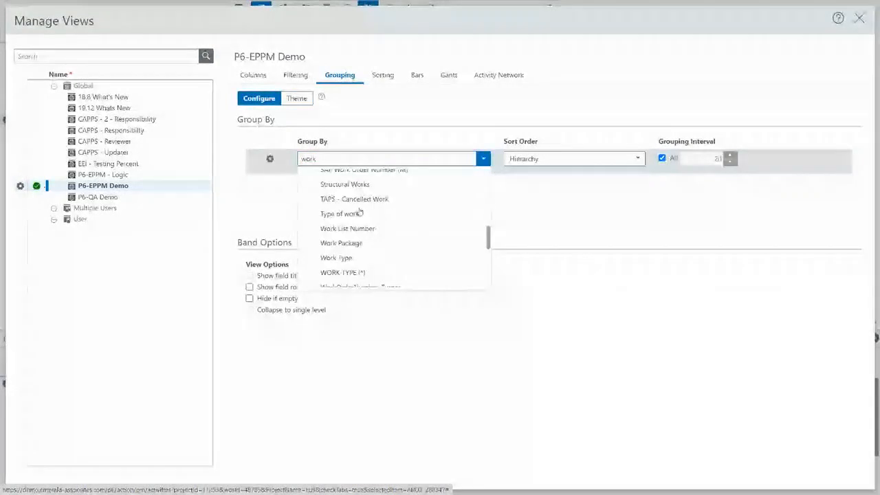
pyautogui.scroll(3, 359, 211)
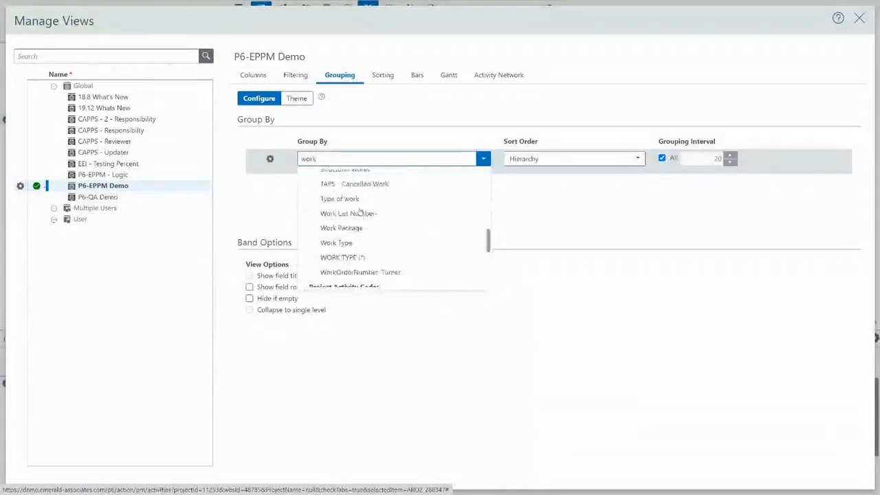
pyautogui.scroll(-2, 359, 211)
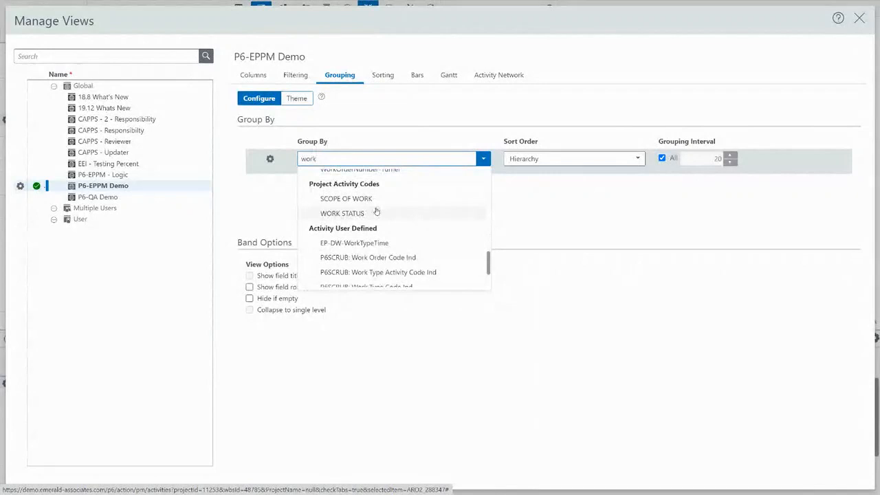
pyautogui.scroll(-2, 376, 211)
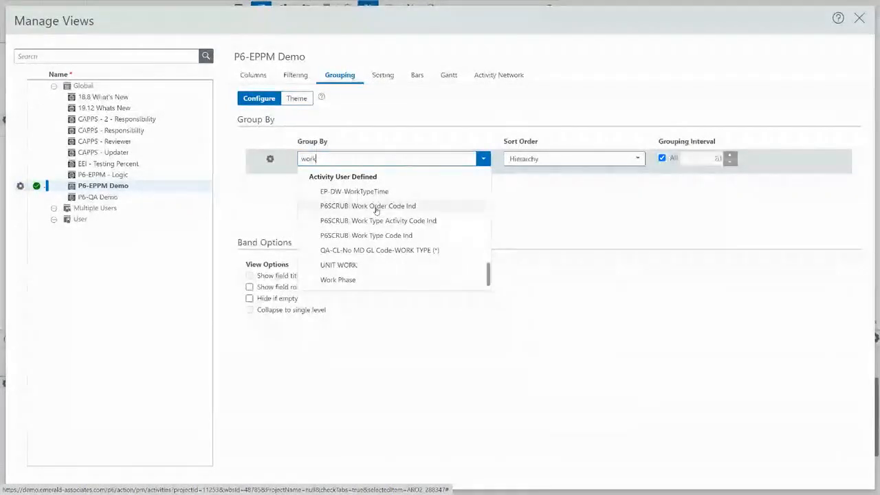
pyautogui.scroll(3, 375, 210)
pyautogui.scroll(5, 347, 177)
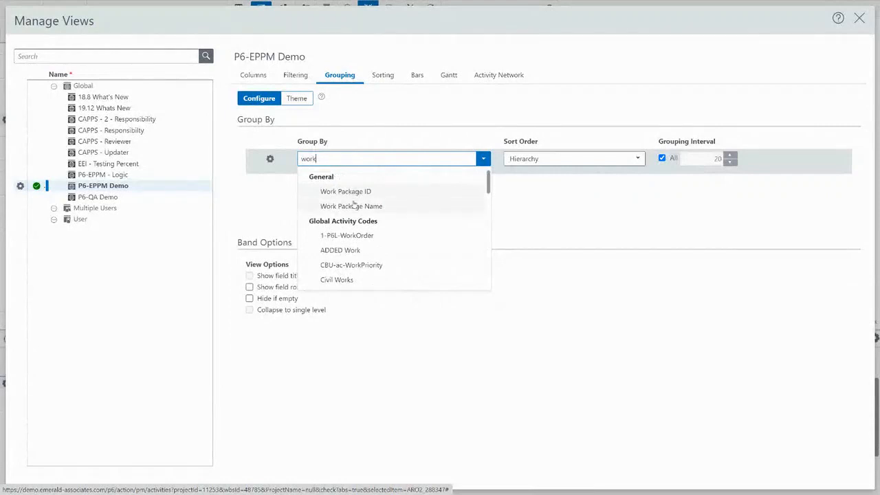
pyautogui.click(353, 206)
pyautogui.click(551, 158)
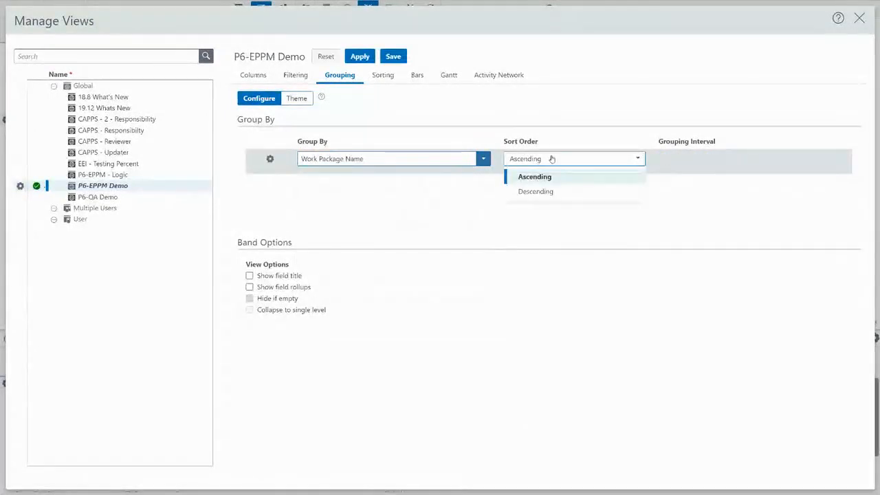
pyautogui.click(426, 158)
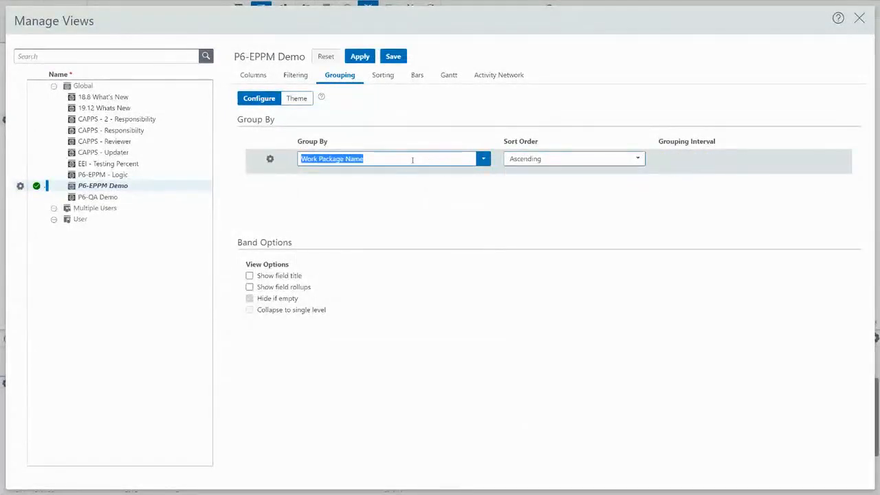
pyautogui.write('wo')
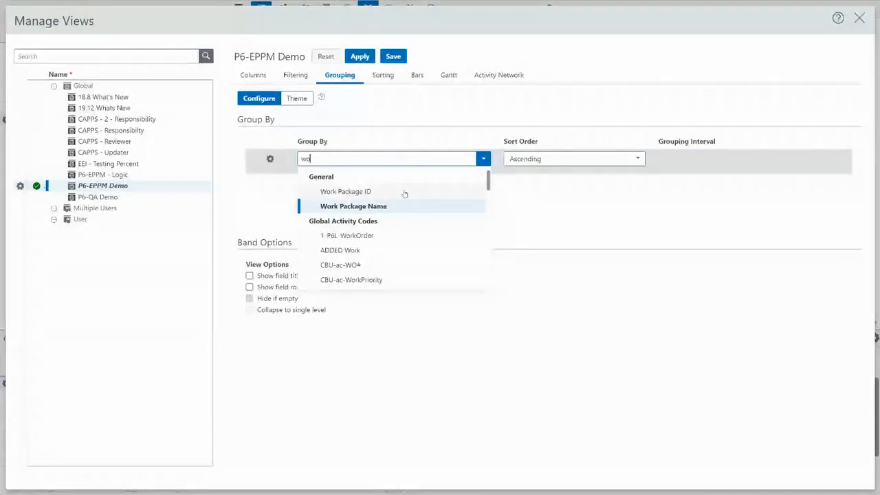
pyautogui.click(860, 19)
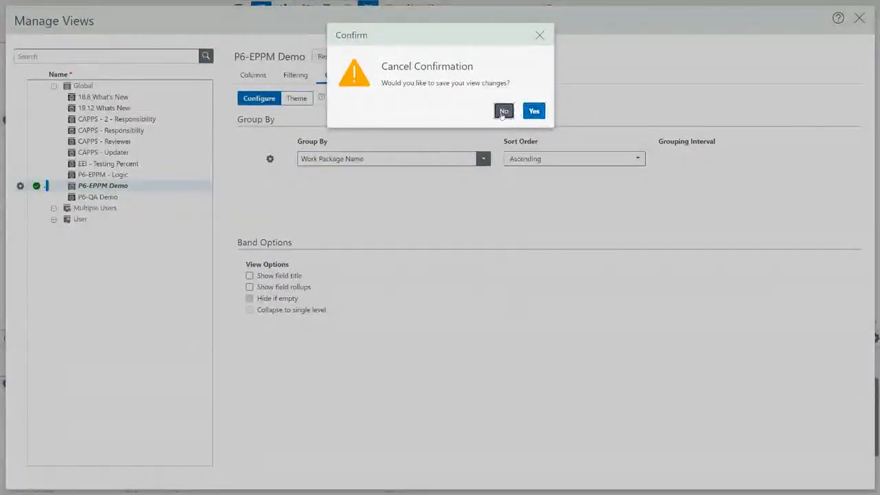
pyautogui.click(503, 111)
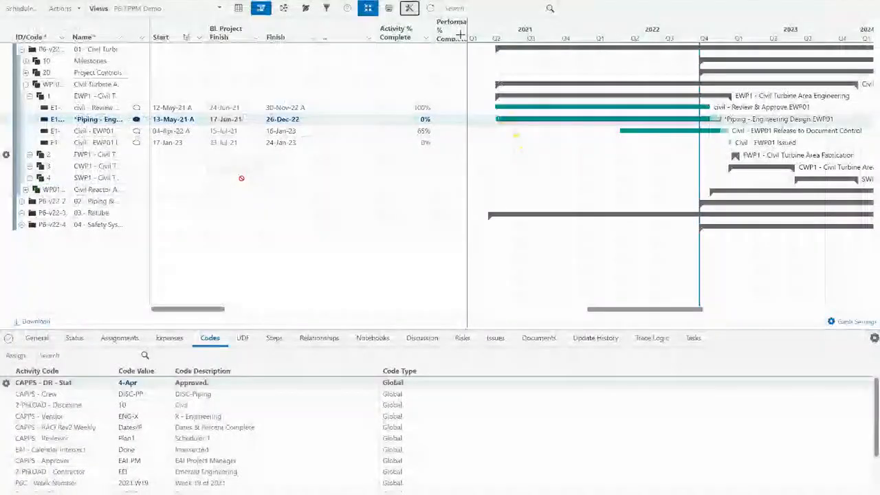
# Select the activity's EAI - *WORK PACKAGE code row and bring up the P6-EPPM Demo view settings.
pyautogui.scroll(-3, 84, 464)
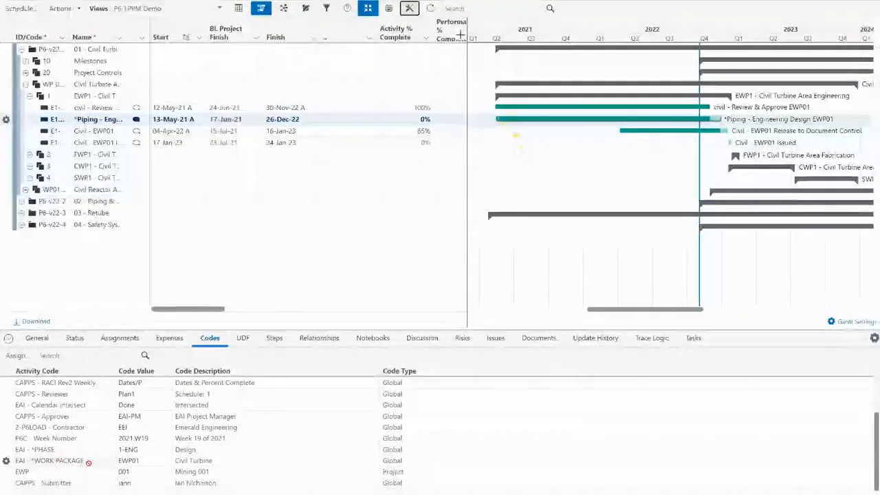
pyautogui.click(90, 462)
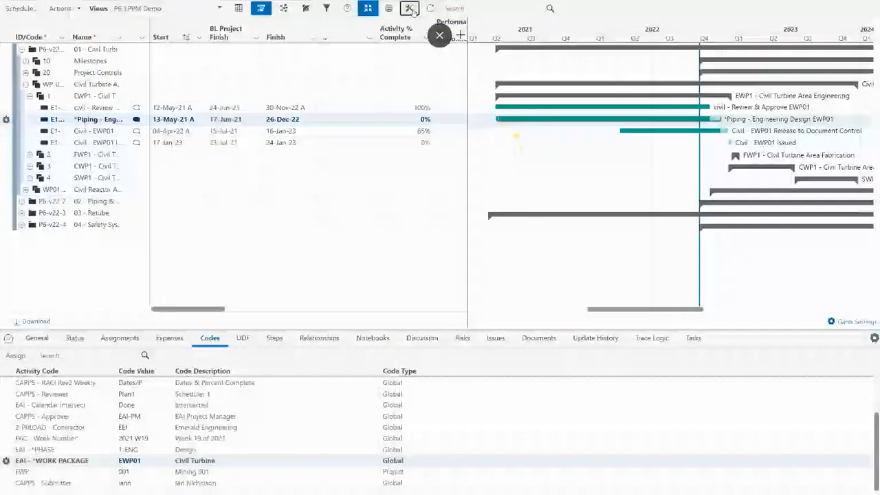
pyautogui.click(409, 8)
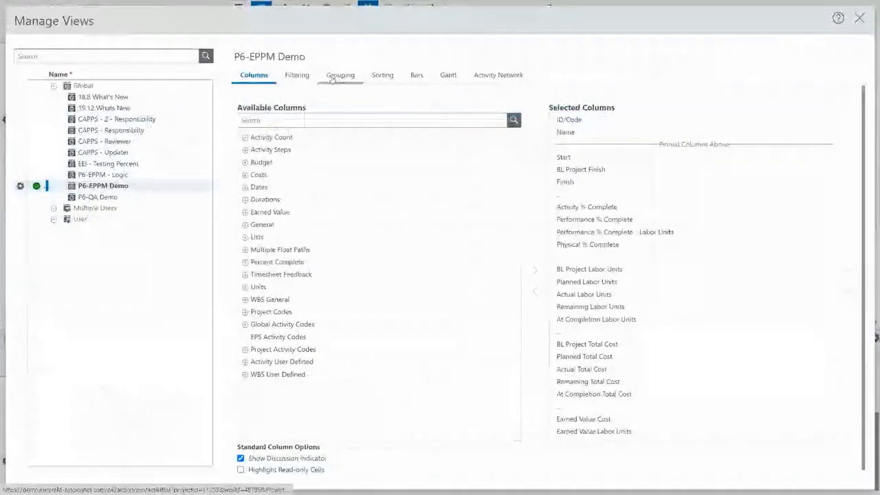
# Replace the WBS grouping with EAI - *WORK PACKAGE in Manage Views, apply it, and close.
pyautogui.click(330, 78)
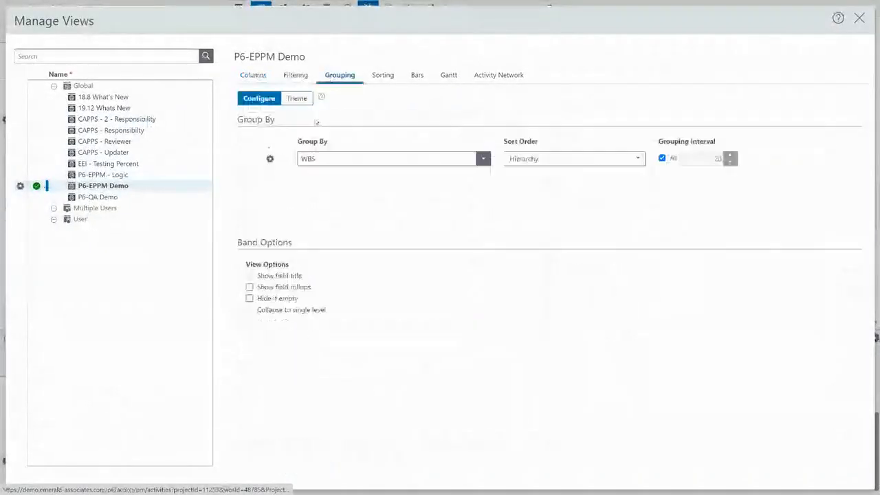
pyautogui.doubleClick(320, 159)
pyautogui.write('eai')
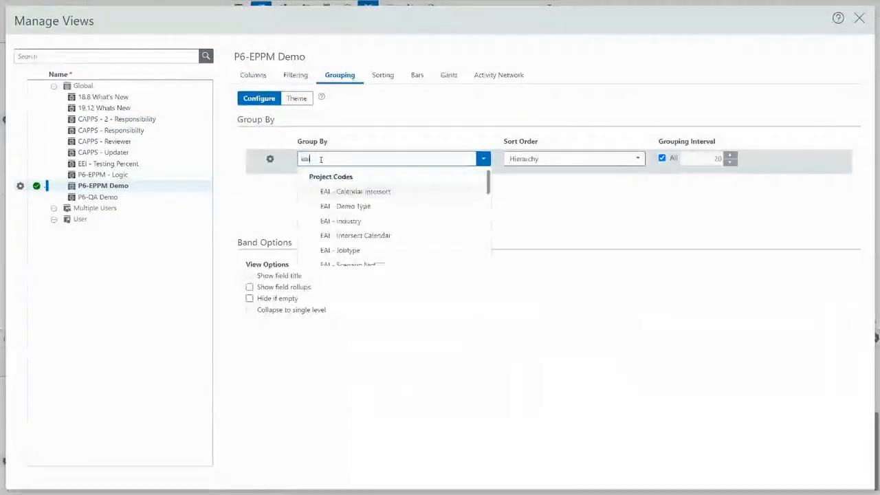
pyautogui.scroll(-5, 373, 190)
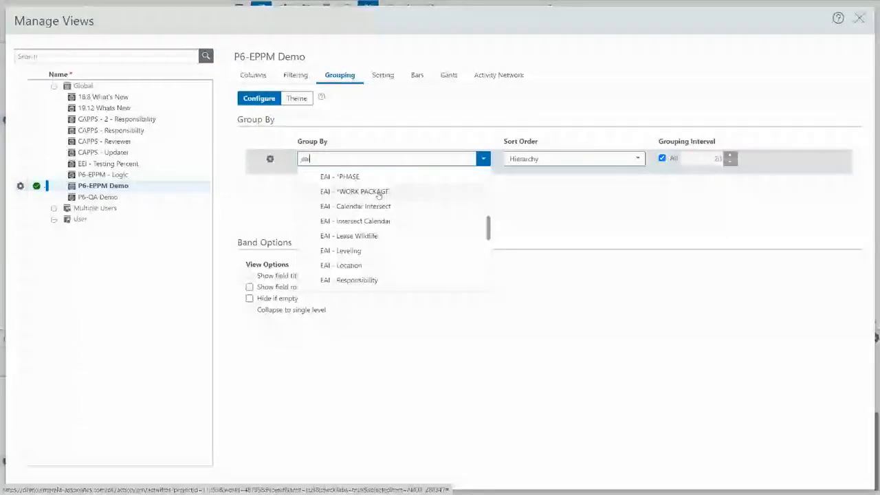
pyautogui.click(373, 191)
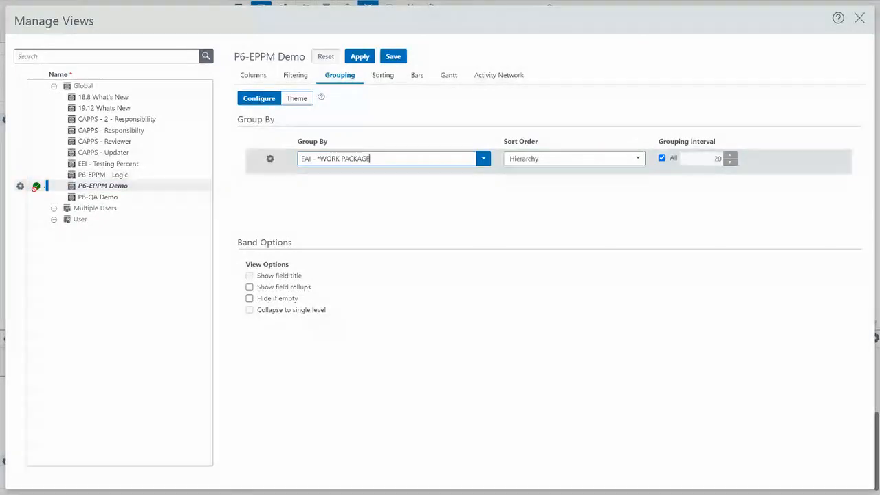
pyautogui.click(20, 185)
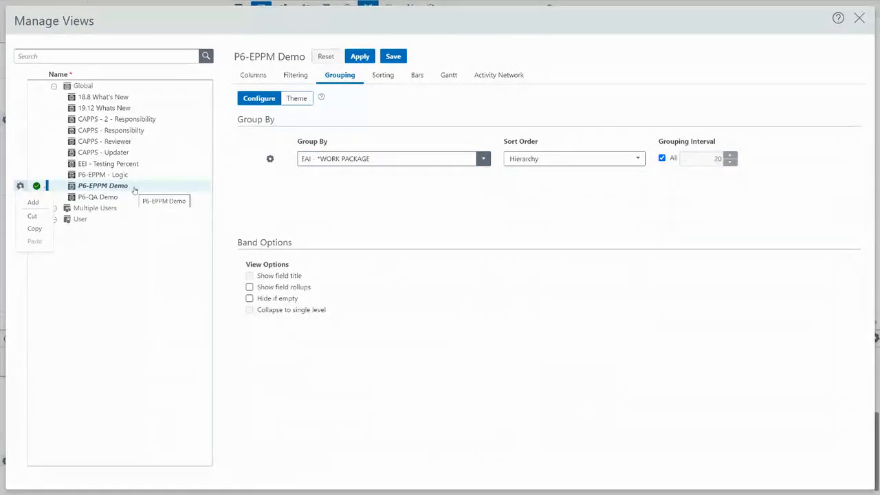
pyautogui.click(367, 58)
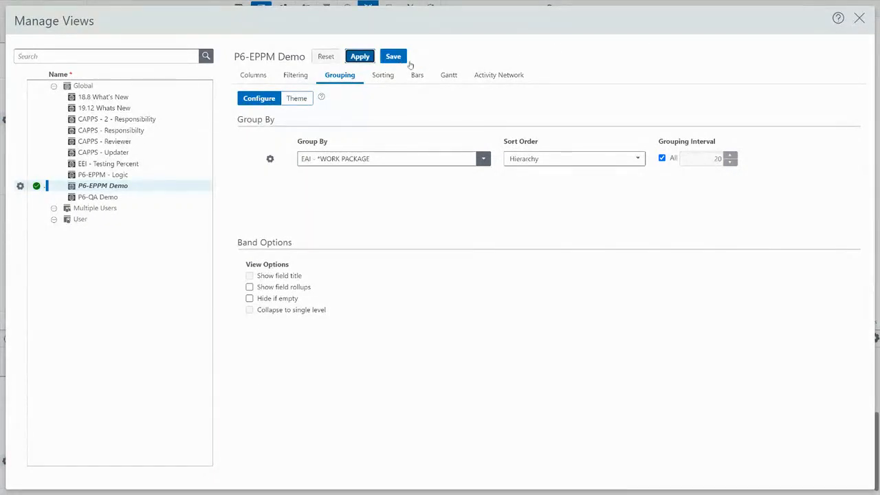
pyautogui.click(860, 19)
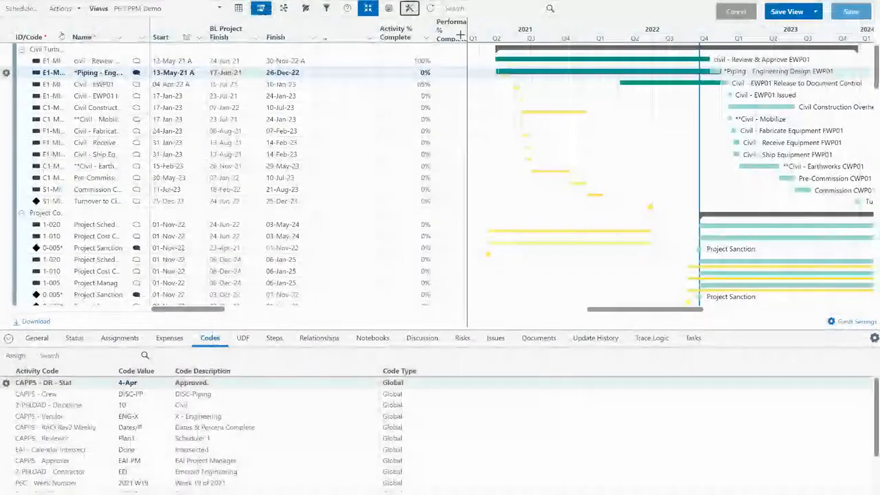
# Autofit the ID/Code column, widen the Name column, and review the Civil Turbine and Project Controls groups.
pyautogui.doubleClick(67, 26)
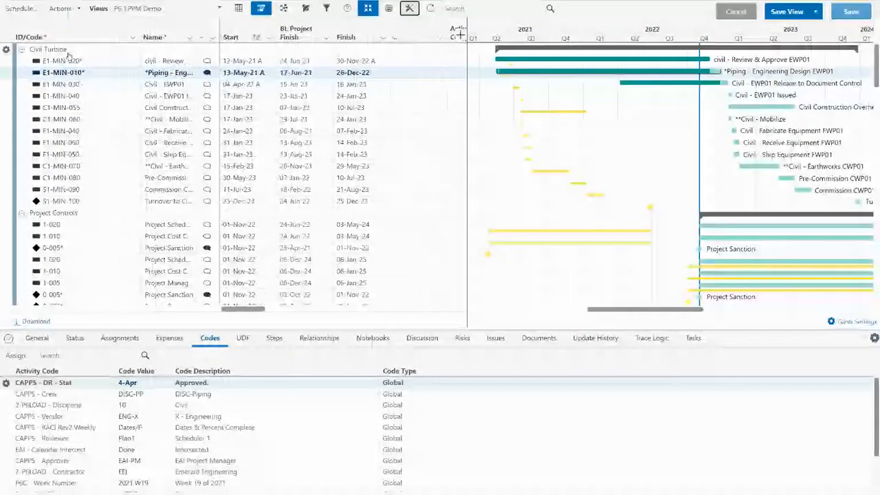
pyautogui.click(62, 200)
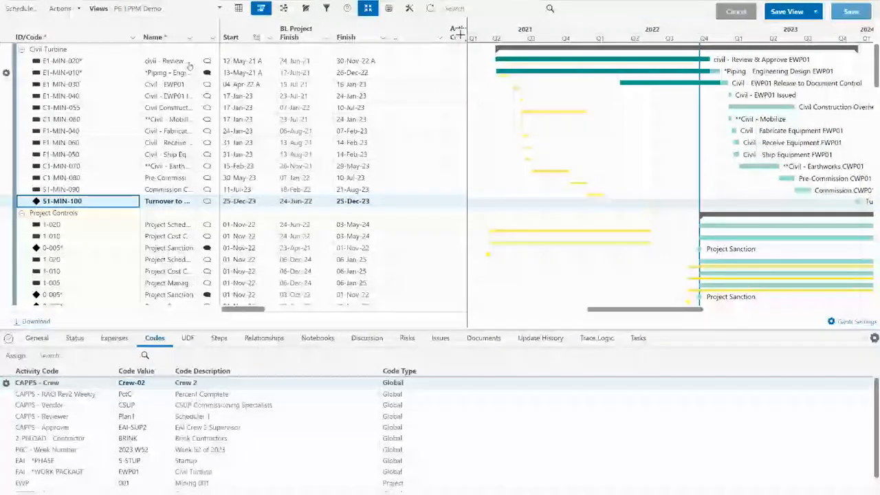
pyautogui.moveTo(220, 36); pyautogui.dragTo(289, 36)
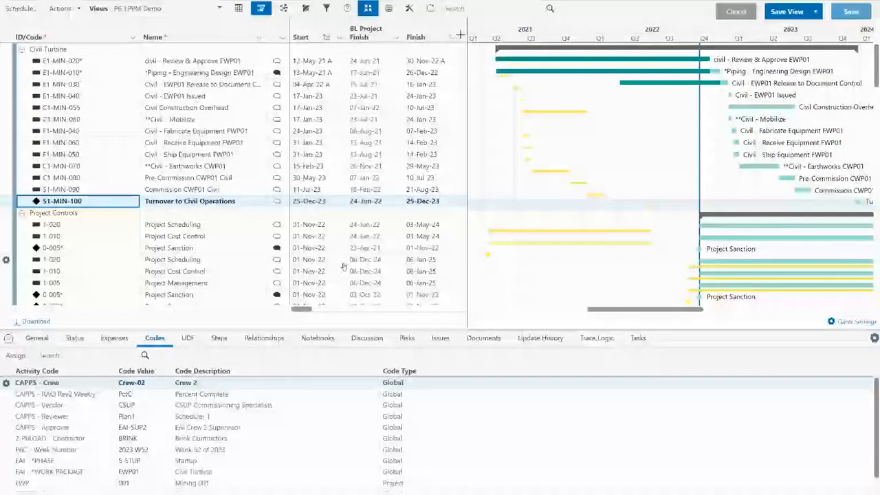
pyautogui.scroll(-1, 343, 266)
pyautogui.scroll(-1, 770, 213)
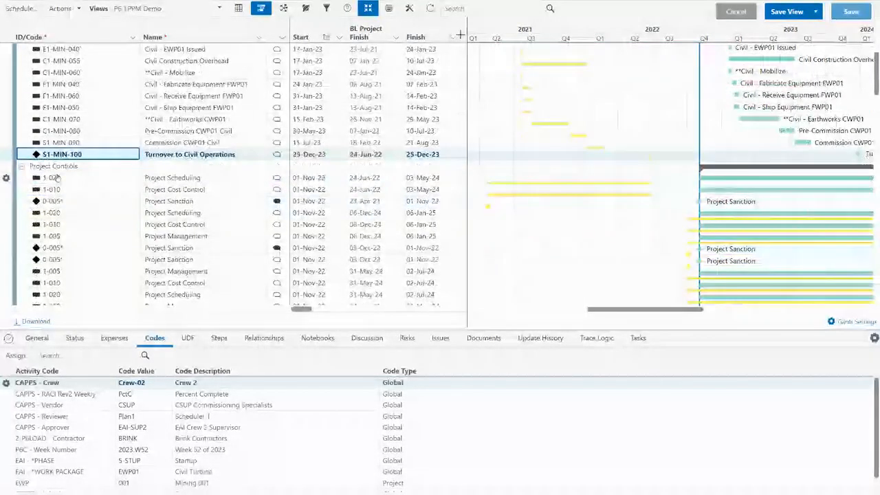
pyautogui.scroll(-1, 66, 213)
pyautogui.scroll(-1, 76, 248)
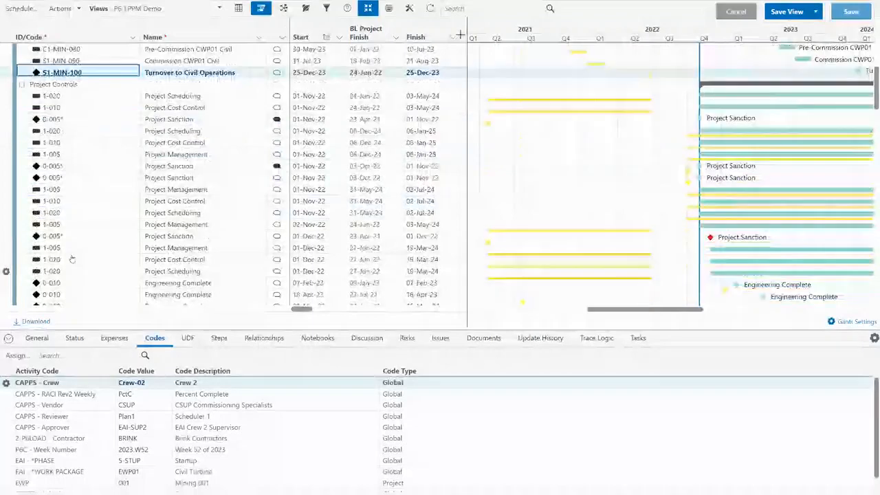
pyautogui.scroll(-1, 87, 226)
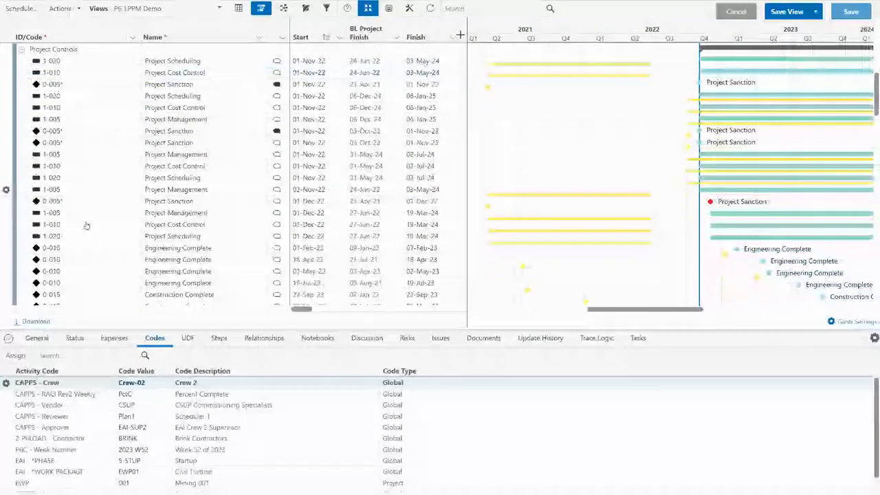
pyautogui.scroll(1, 86, 226)
pyautogui.scroll(3, 87, 226)
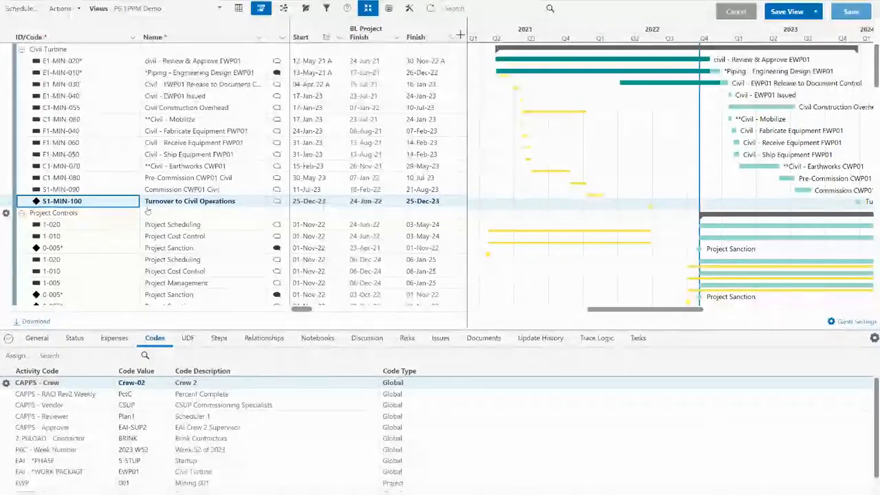
# Switch to the Activity Network, fit to screen, expand P6-v2220, and zoom in four steps.
pyautogui.click(283, 8)
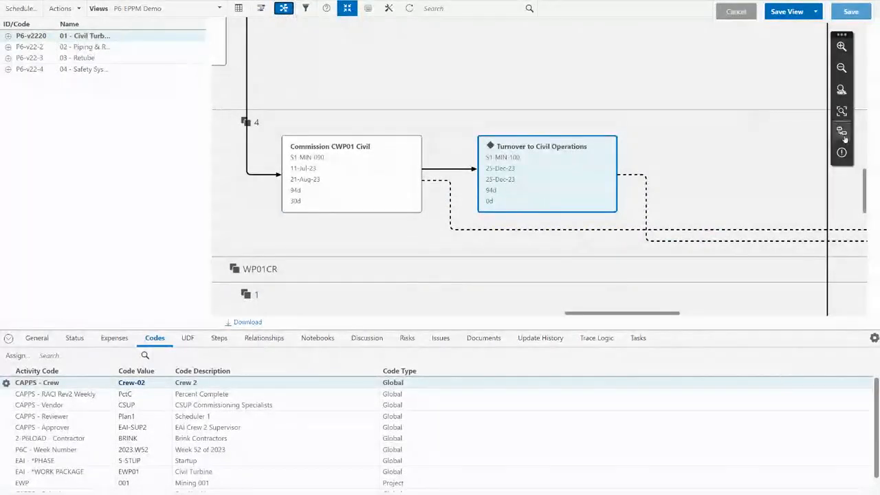
pyautogui.click(843, 113)
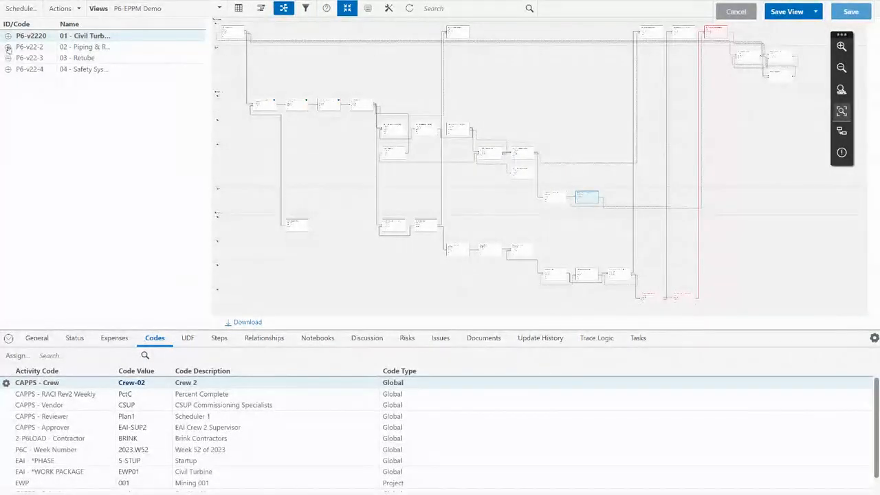
pyautogui.click(8, 36)
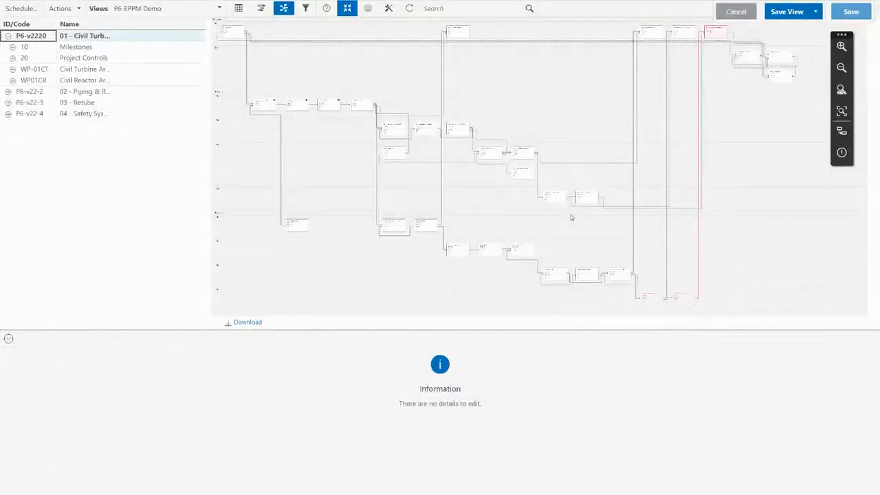
pyautogui.click(841, 46)
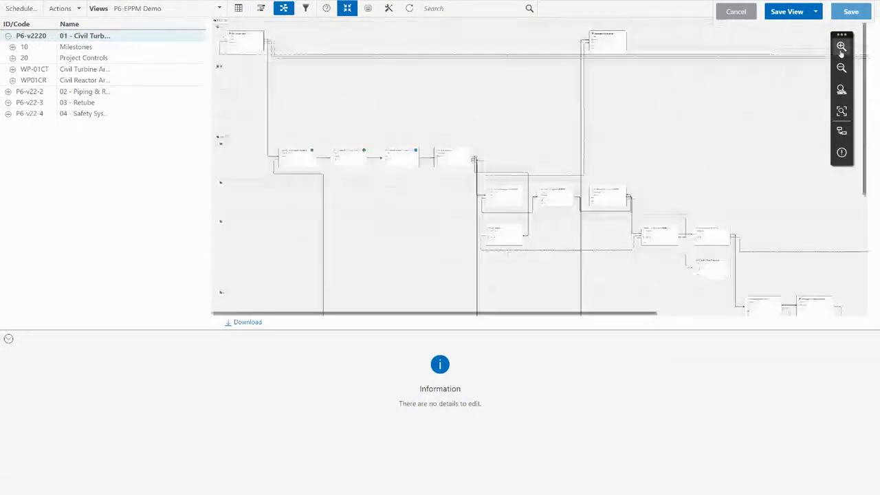
pyautogui.click(841, 47)
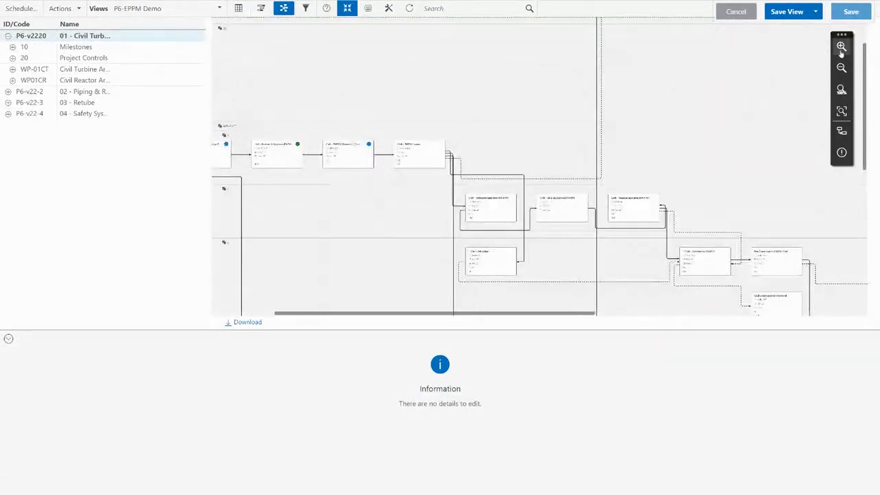
pyautogui.click(841, 46)
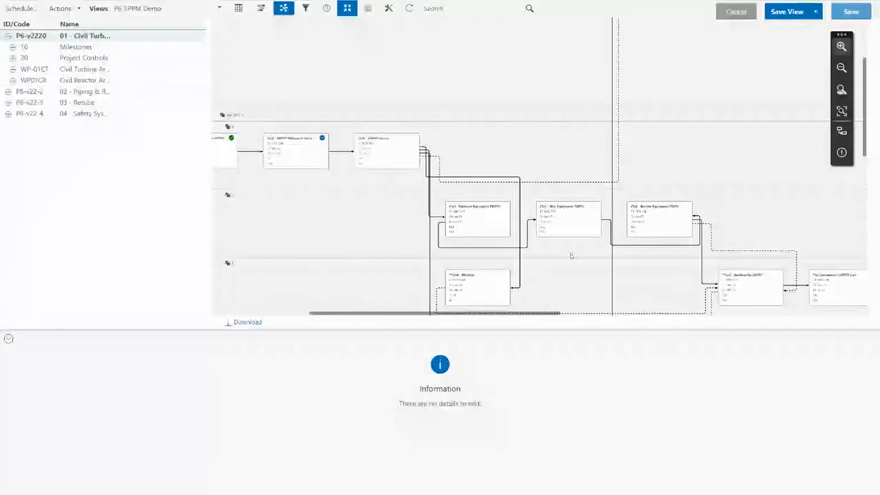
pyautogui.click(840, 47)
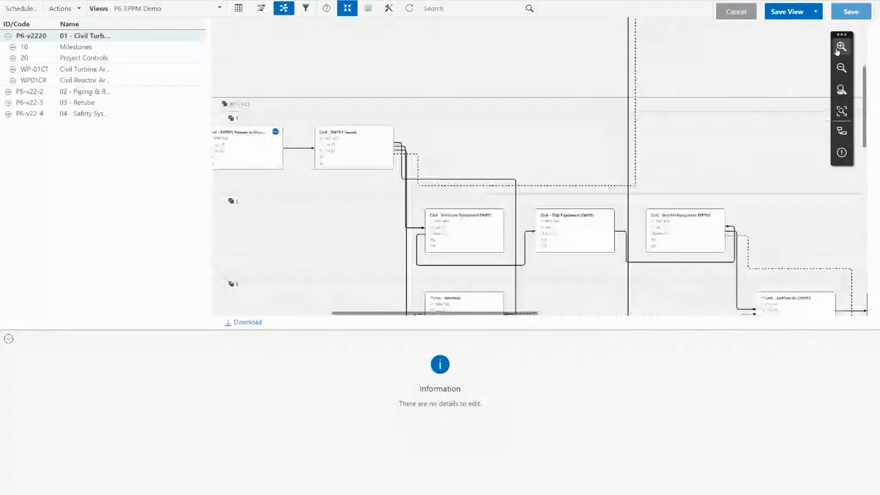
# Show the Trace Logic chain for Civil - Fabricate Equipment FWP01, then exit full screen.
pyautogui.click(465, 239)
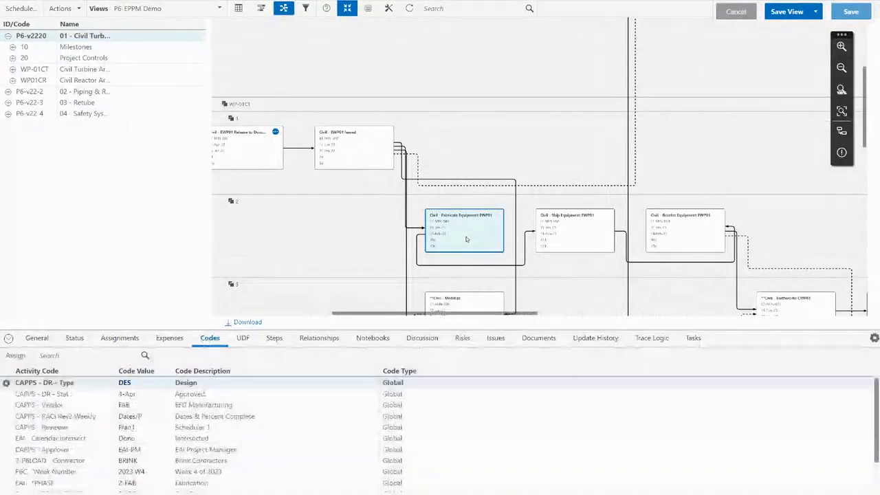
pyautogui.moveTo(352, 152)
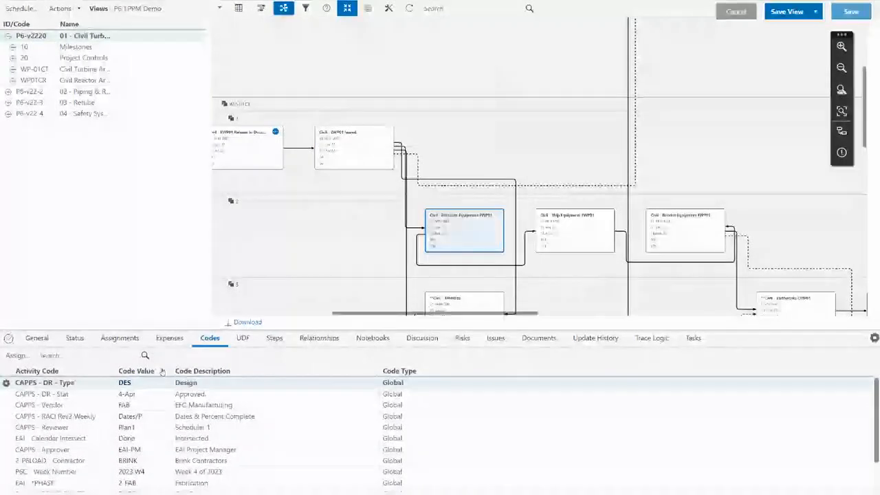
pyautogui.click(652, 338)
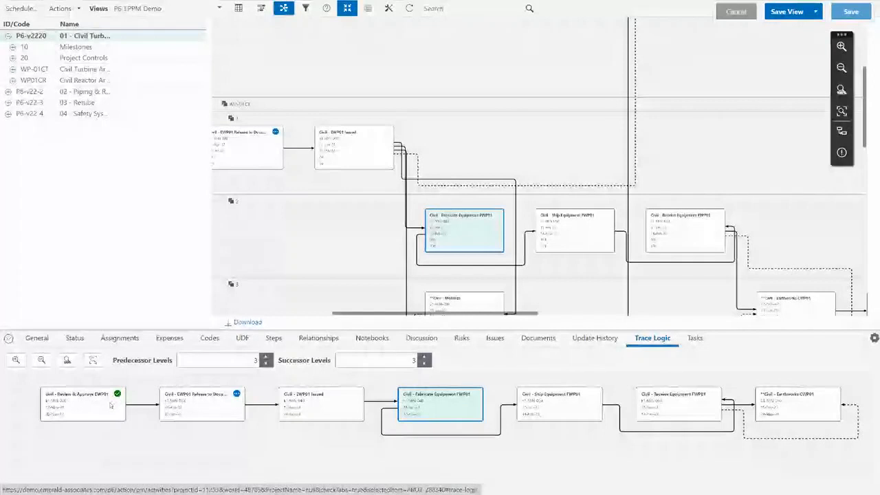
pyautogui.moveTo(783, 414)
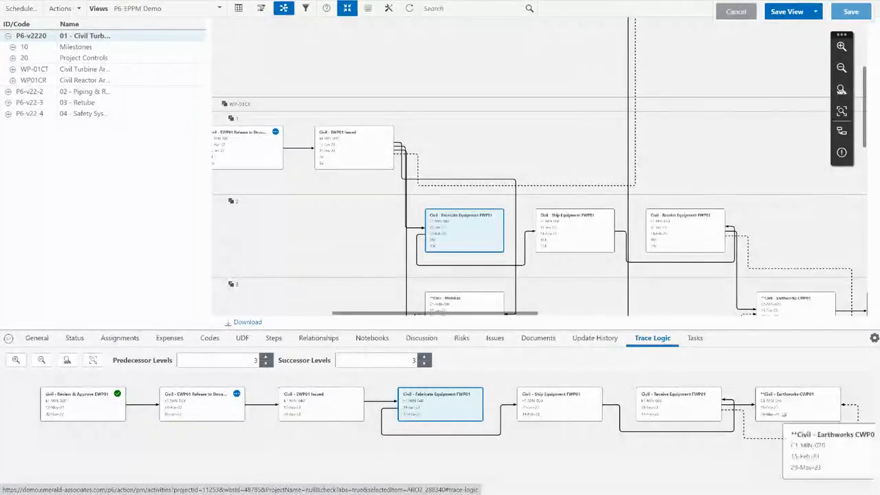
pyautogui.moveTo(486, 251)
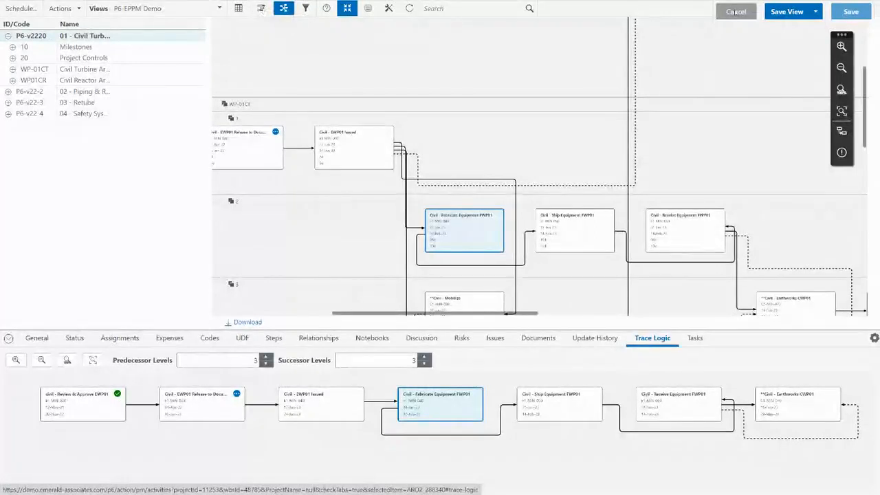
pyautogui.moveTo(439, 1)
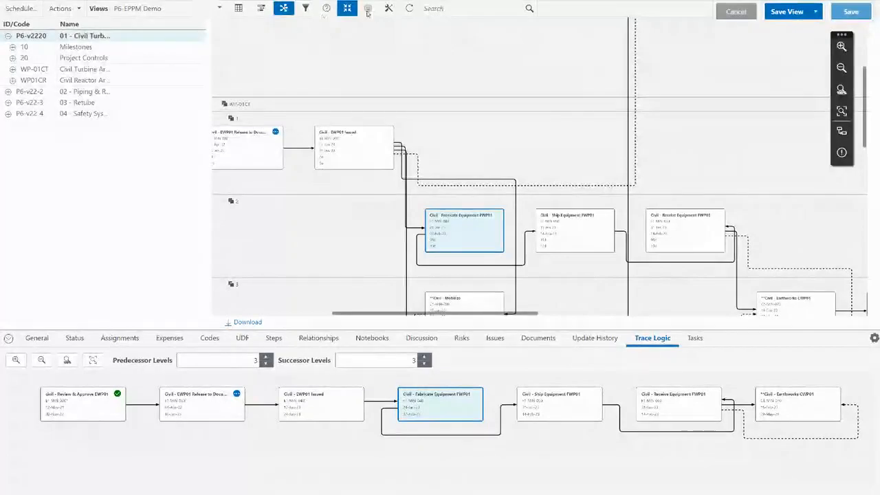
pyautogui.click(439, 35)
# Return full screen to the Gantt table, select Civil - EWP01 Issued, and bring up Gantt settings.
pyautogui.press('F11')
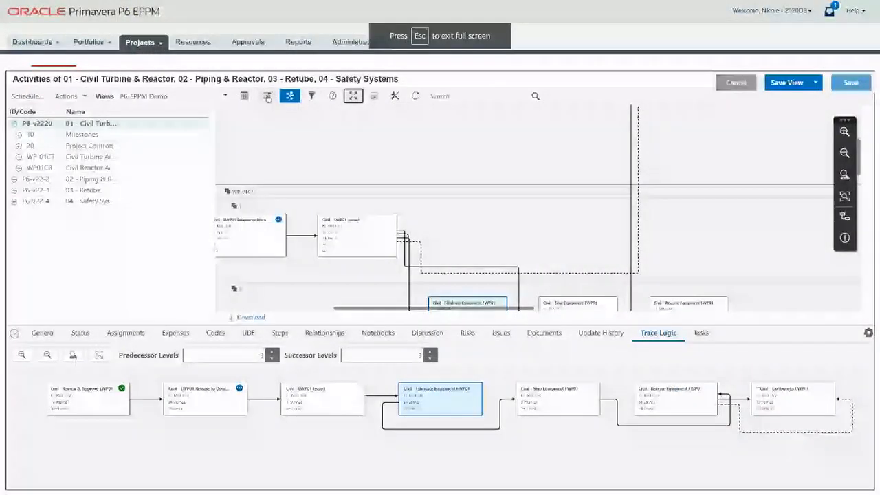
pyautogui.click(268, 97)
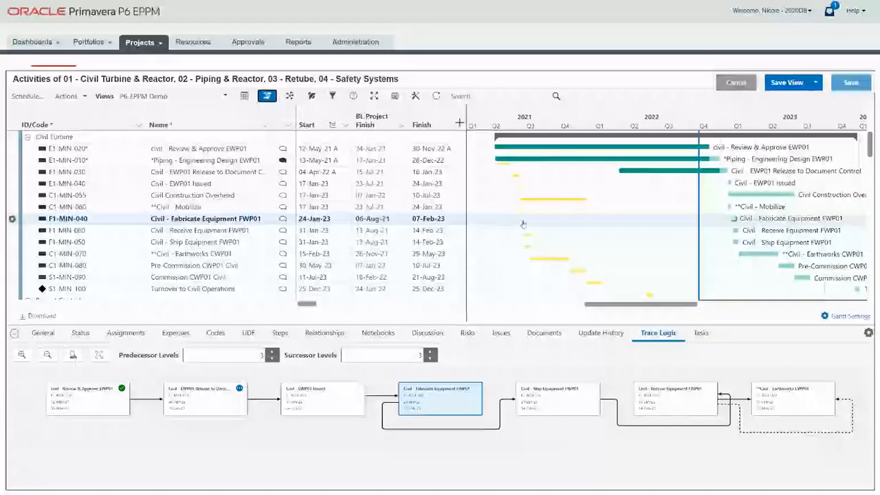
pyautogui.click(574, 189)
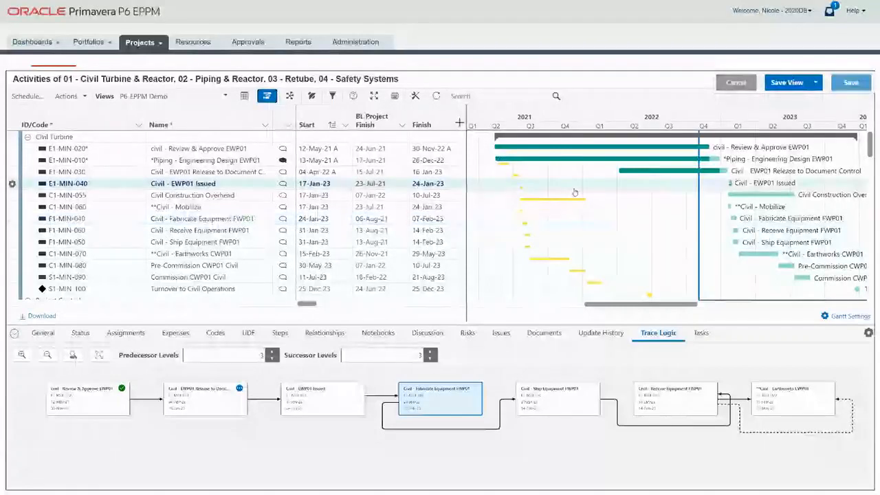
pyautogui.moveTo(575, 193); pyautogui.dragTo(586, 196)
pyautogui.click(595, 218)
pyautogui.click(831, 317)
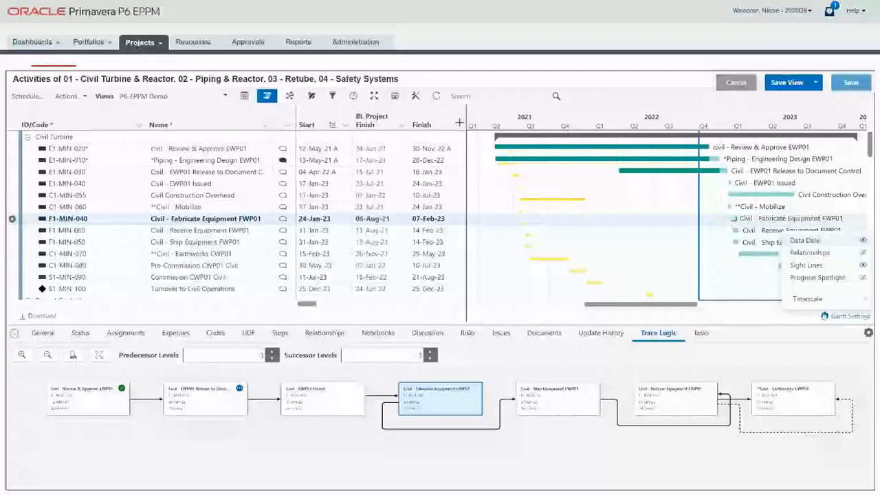
pyautogui.moveTo(835, 302)
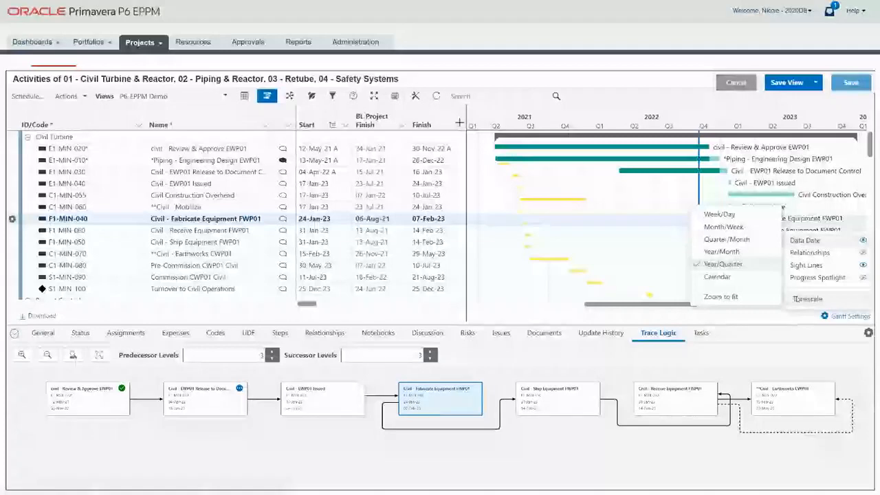
# Trace logic from Turnover to Civil Operations and compress the Gantt timescale to 2020–2025.
pyautogui.click(734, 289)
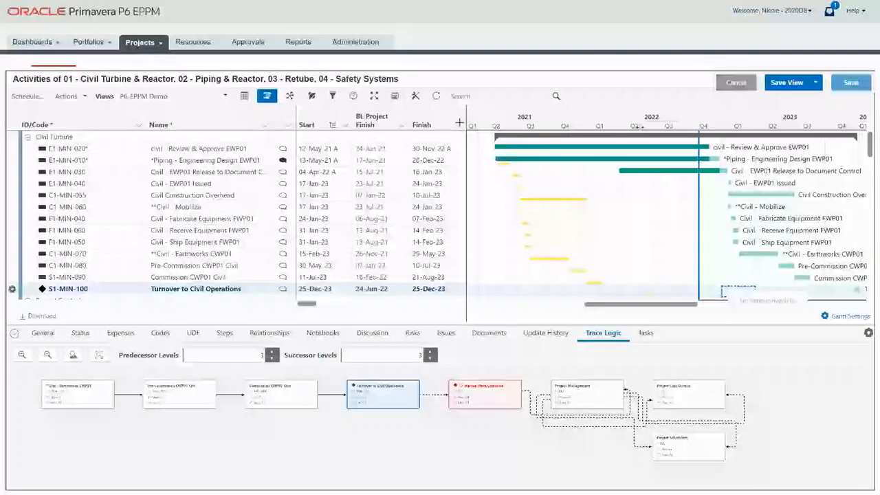
pyautogui.moveTo(639, 126); pyautogui.dragTo(605, 127)
pyautogui.moveTo(769, 185); pyautogui.dragTo(489, 187)
pyautogui.moveTo(689, 305); pyautogui.dragTo(599, 303)
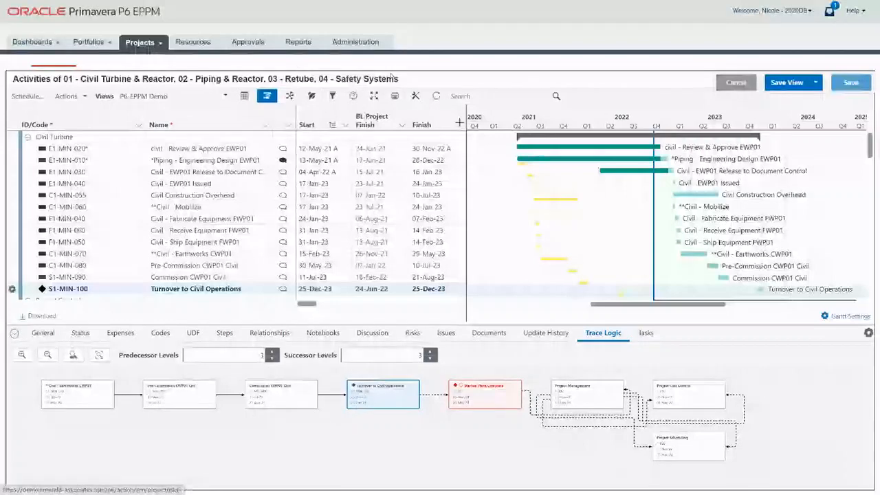
pyautogui.press('F11')
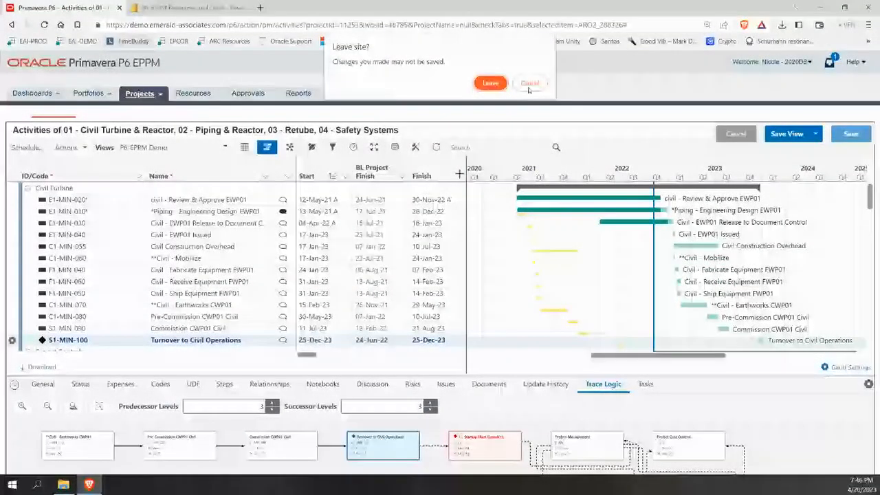
# Go to Team Usage, confirming Leave on the 'Leave site?' unsaved-changes warning.
pyautogui.click(529, 86)
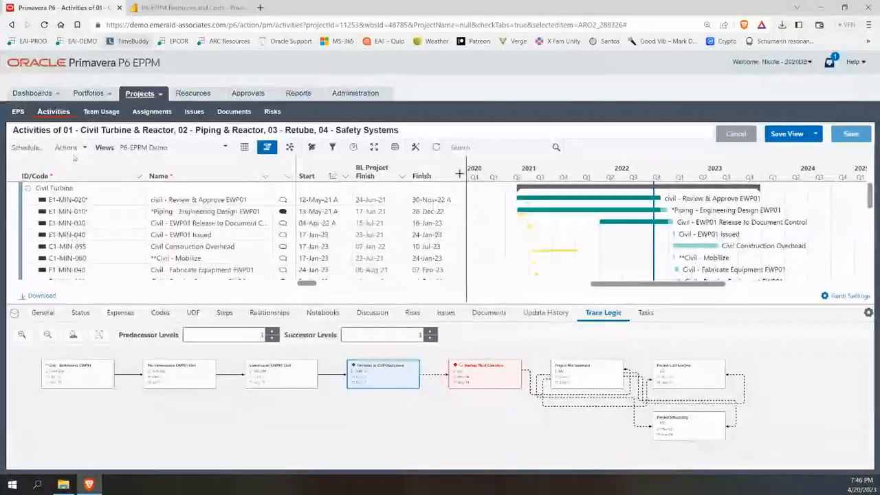
pyautogui.click(101, 114)
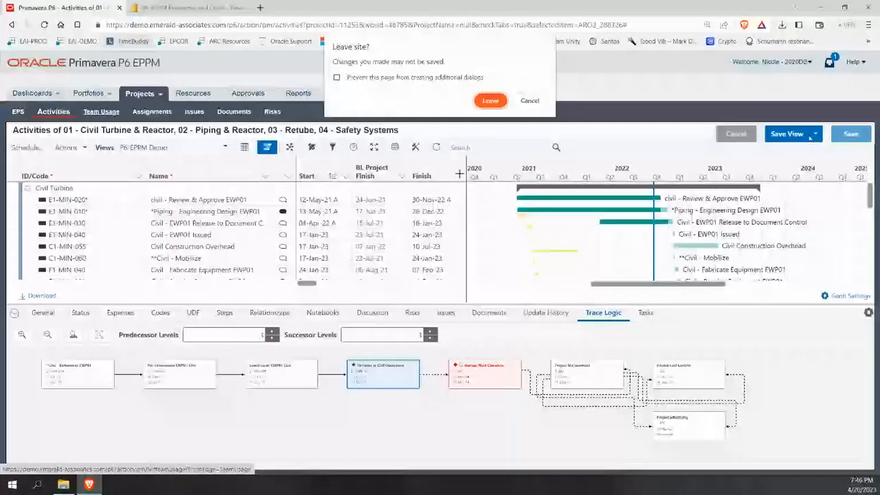
pyautogui.click(505, 105)
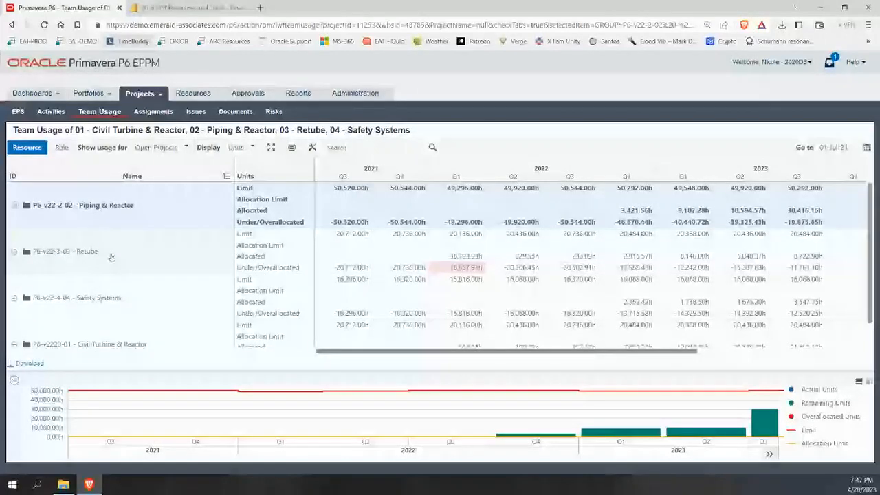
# Shift the usage chart timeline later and expand Retube to list its resources.
pyautogui.click(769, 455)
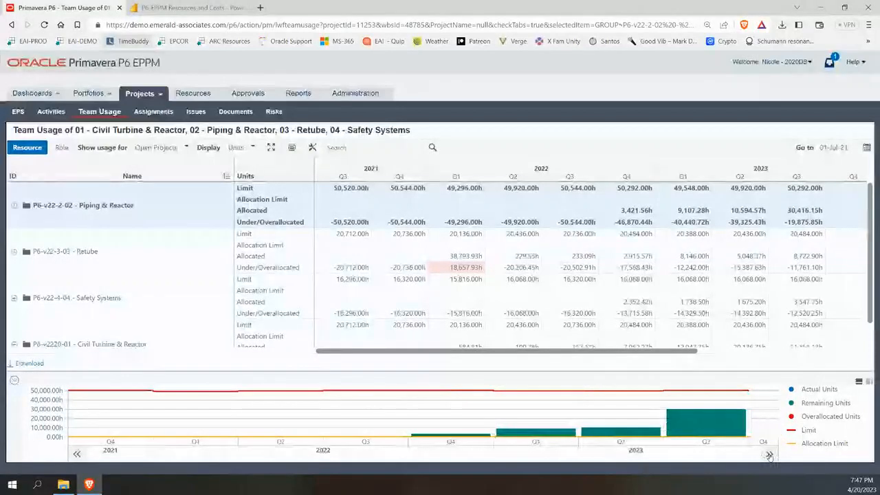
pyautogui.moveTo(328, 393)
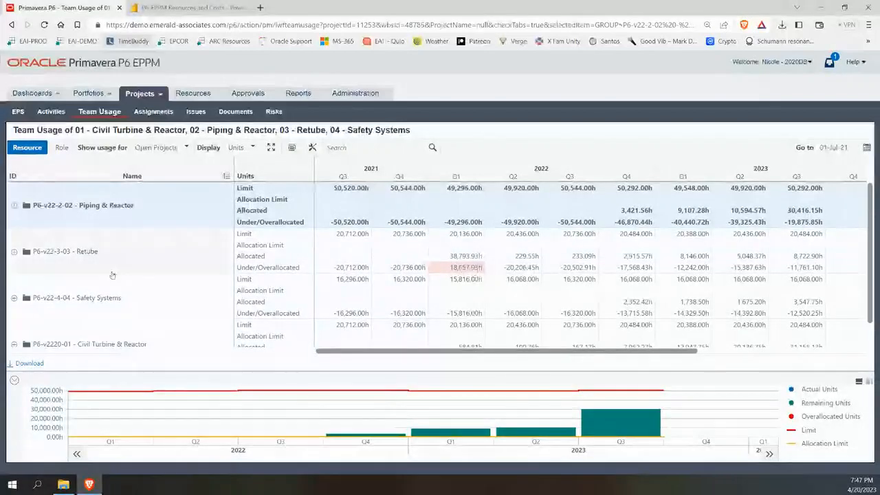
pyautogui.click(15, 252)
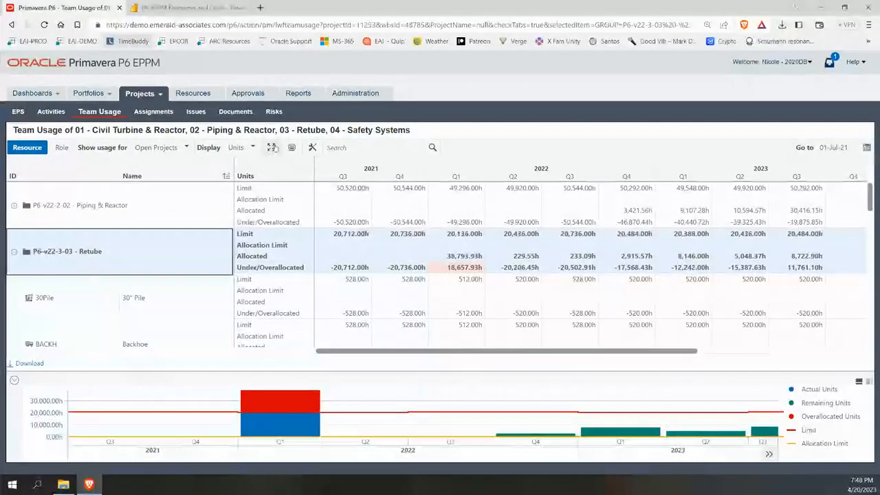
# Show the grid full screen and chart ENG-CI-L Civil Engineering - Lead's 2023 Q1 overallocation.
pyautogui.click(272, 147)
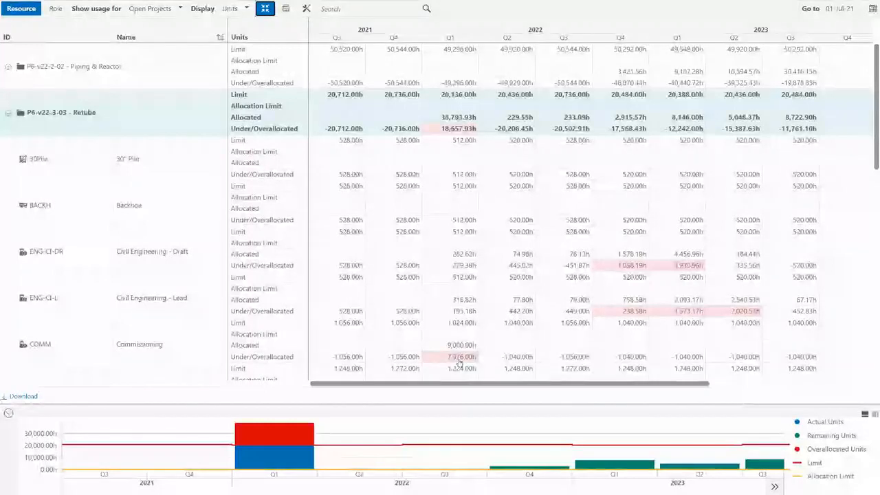
pyautogui.moveTo(313, 430)
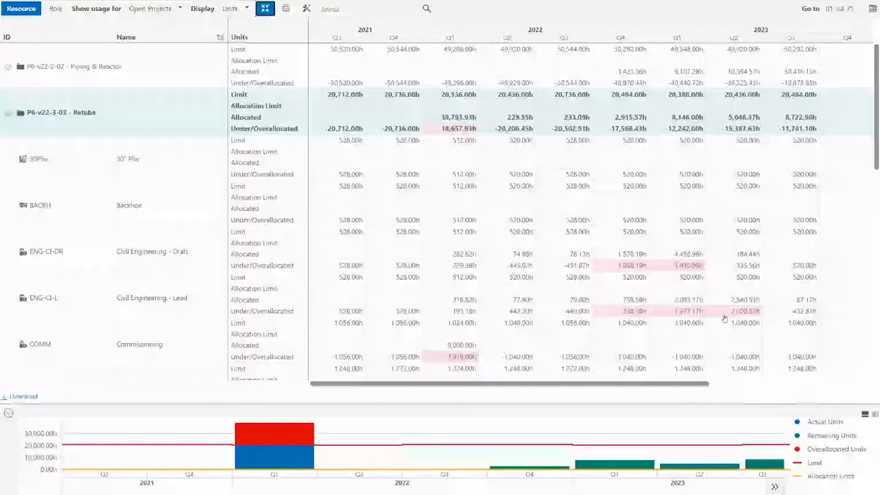
pyautogui.click(645, 311)
pyautogui.click(679, 310)
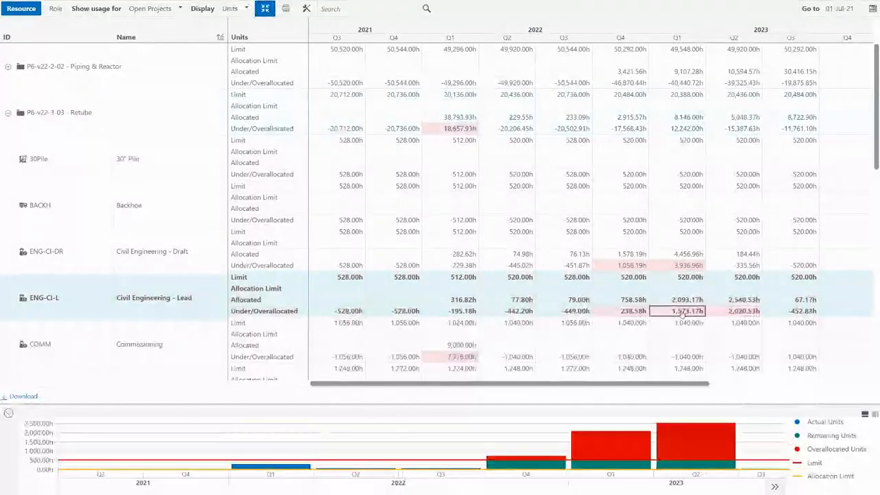
# Check Civil Engineering - Lead's 238.58h 2022 Q4 and 1,573.17h 2023 Q1 overallocations against the chart bars.
pyautogui.click(628, 312)
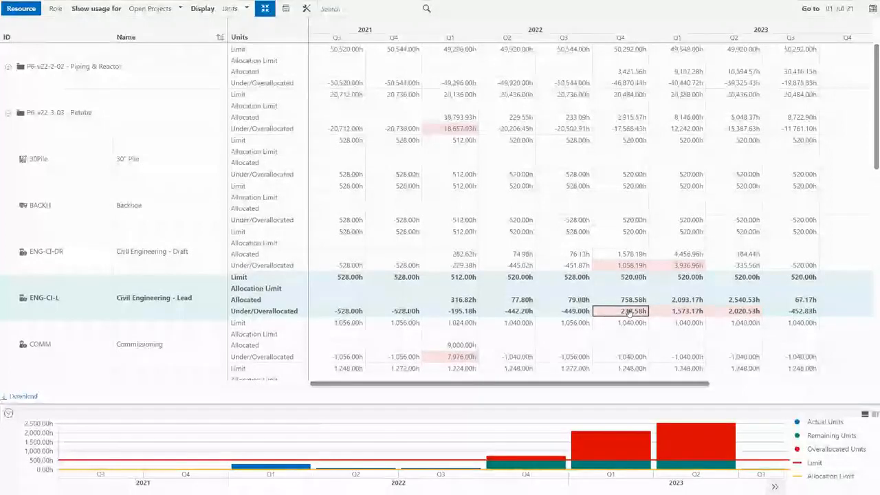
pyautogui.moveTo(627, 447)
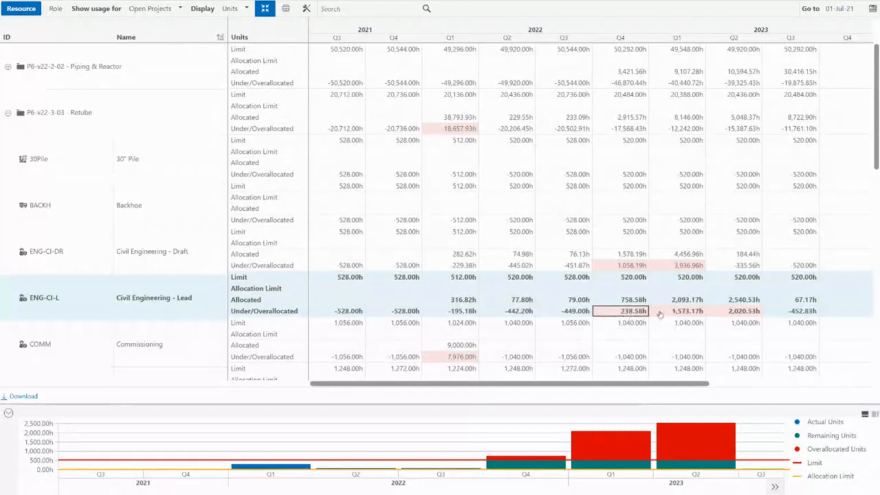
pyautogui.moveTo(528, 460)
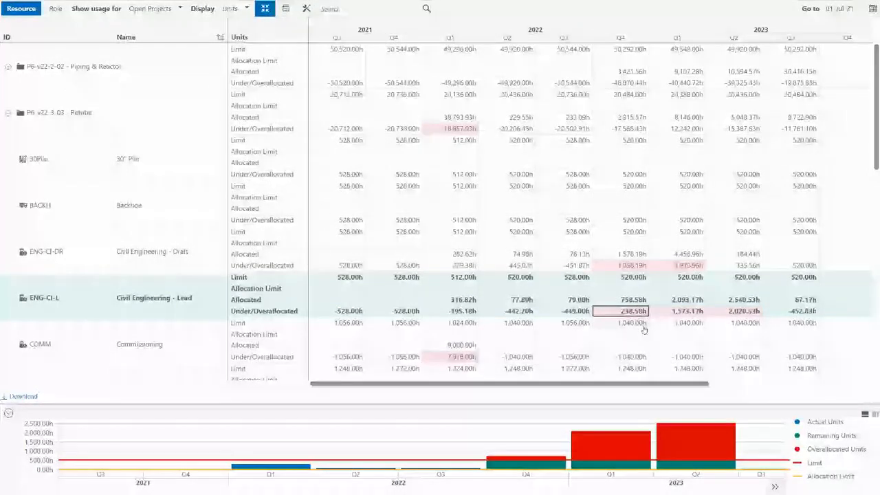
pyautogui.click(686, 311)
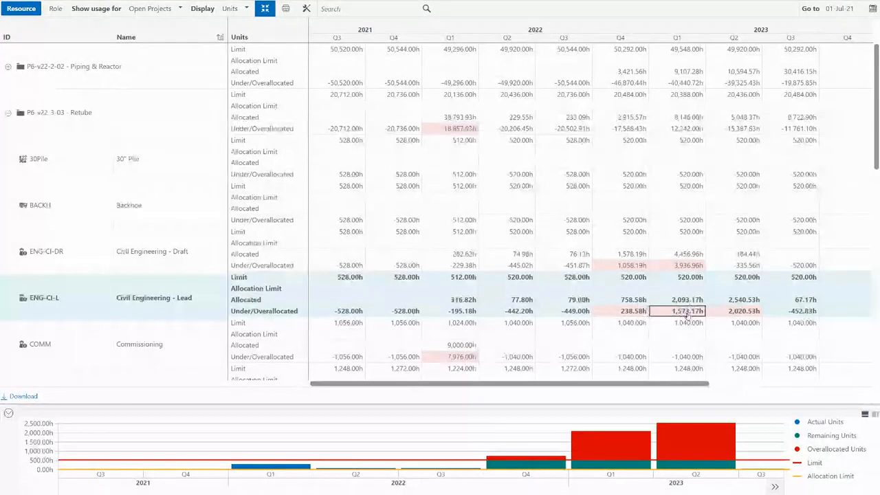
pyautogui.moveTo(691, 448)
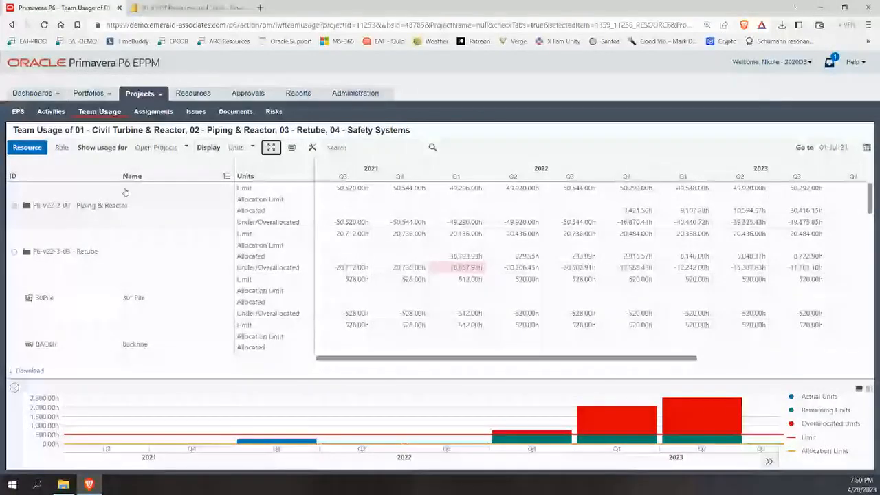
# Show team usage by role as costs, then bring up the four projects' Assignments view.
pyautogui.click(61, 147)
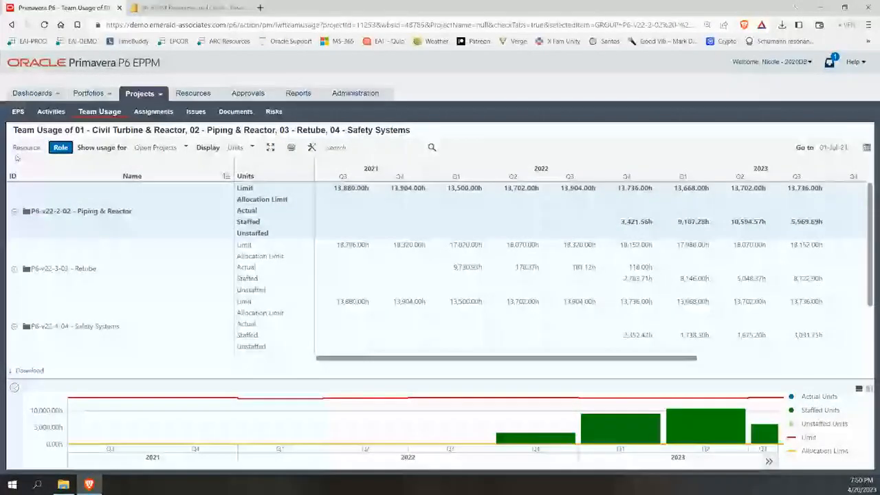
pyautogui.click(245, 176)
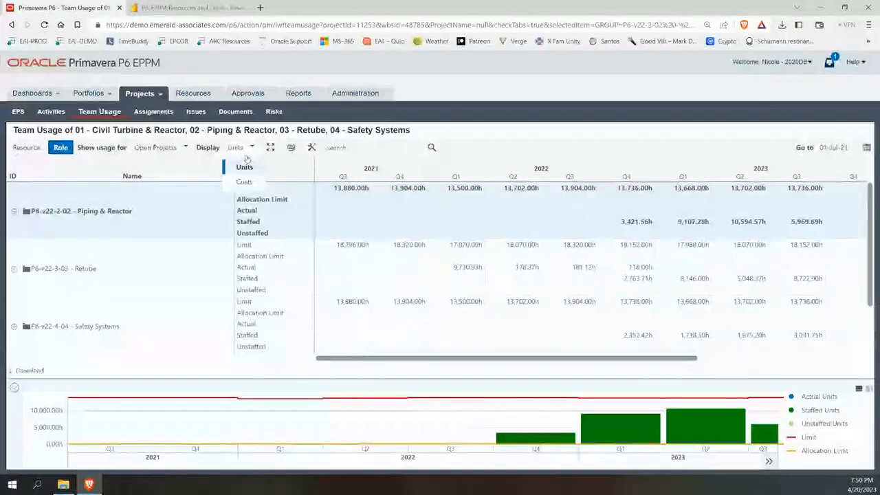
pyautogui.click(243, 182)
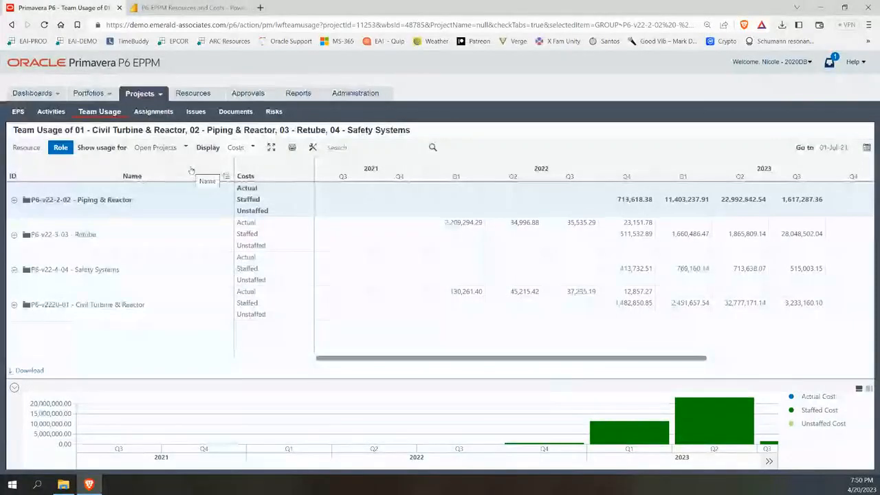
pyautogui.click(154, 111)
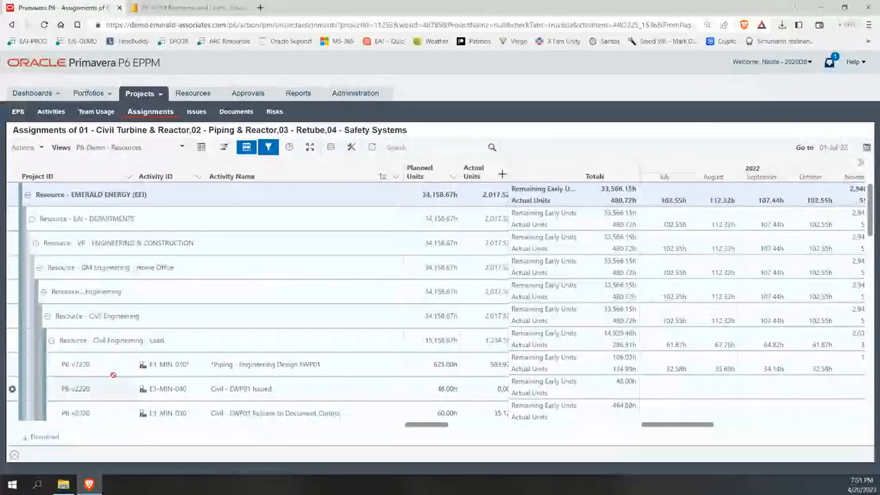
# Scroll the assignments grid down to Civil Engineering - Lead with 15,158.67h planned.
pyautogui.scroll(-1, 255, 364)
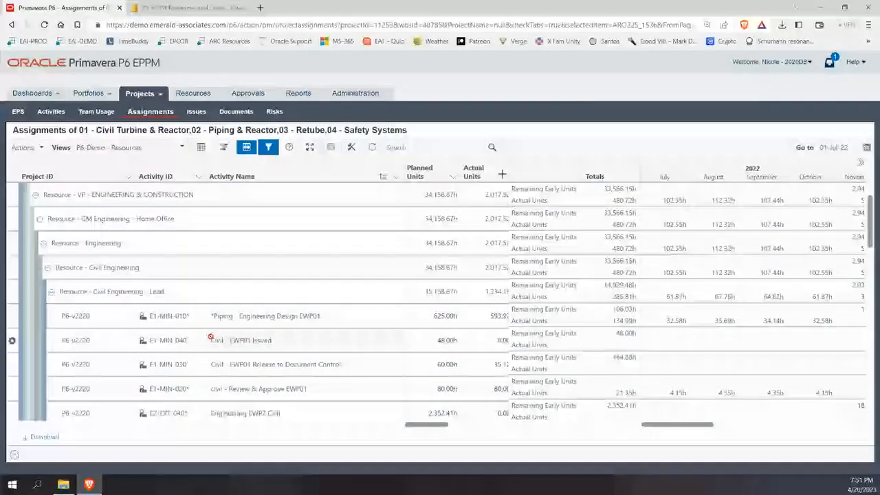
pyautogui.scroll(-1, 111, 316)
pyautogui.scroll(-3, 112, 316)
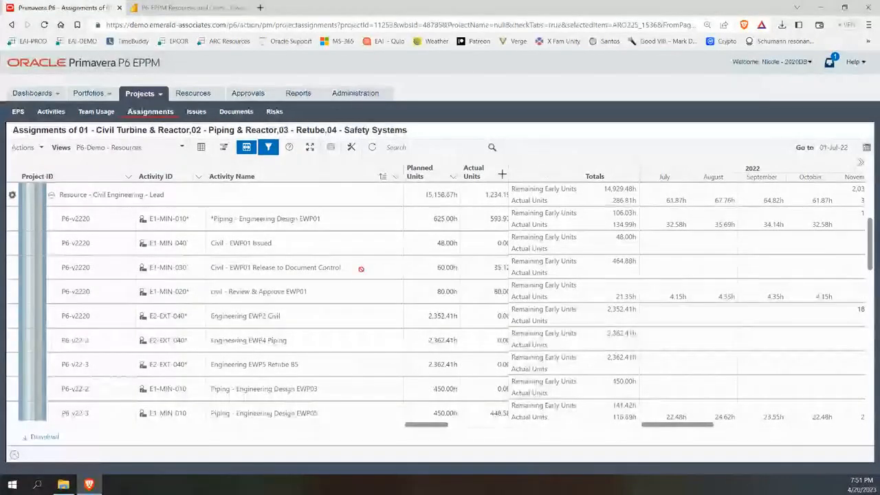
# Export the assignments grid, save the .xlsx to Downloads, and open it in Excel.
pyautogui.click(46, 437)
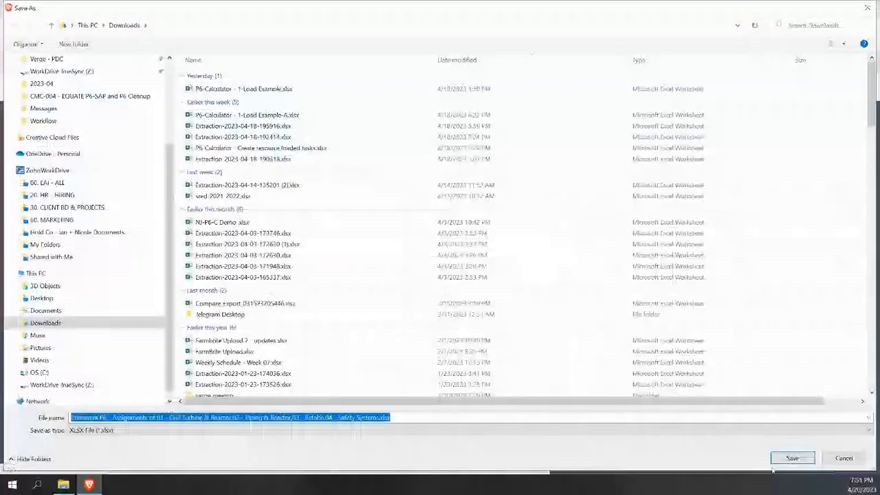
pyautogui.click(783, 459)
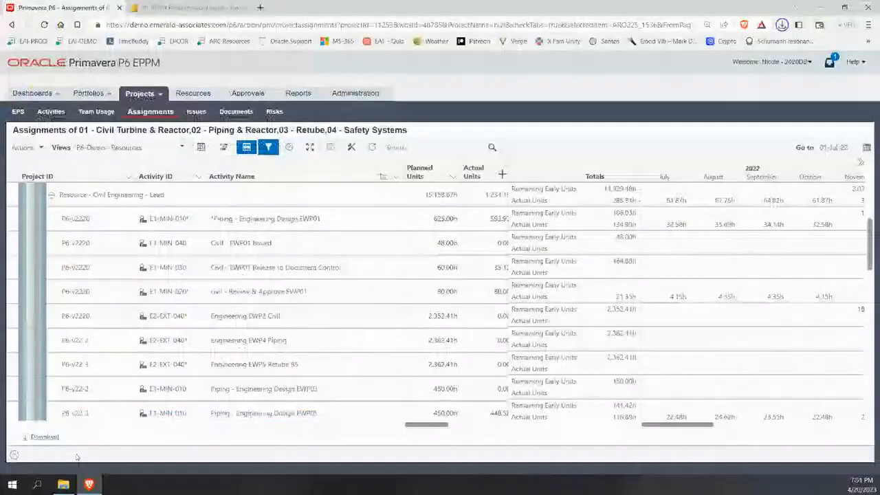
pyautogui.click(689, 67)
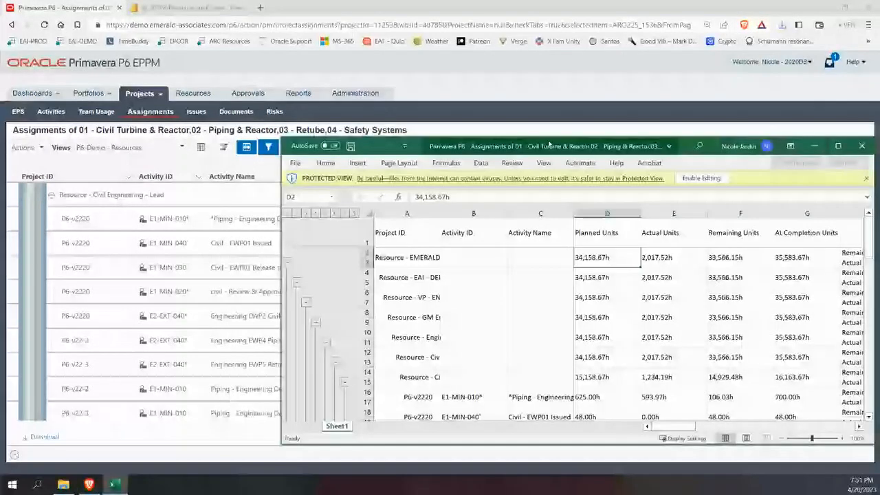
# Move and maximize the Excel assignments workbook, then switch back to the P6 browser page.
pyautogui.moveTo(483, 146); pyautogui.dragTo(320, 116)
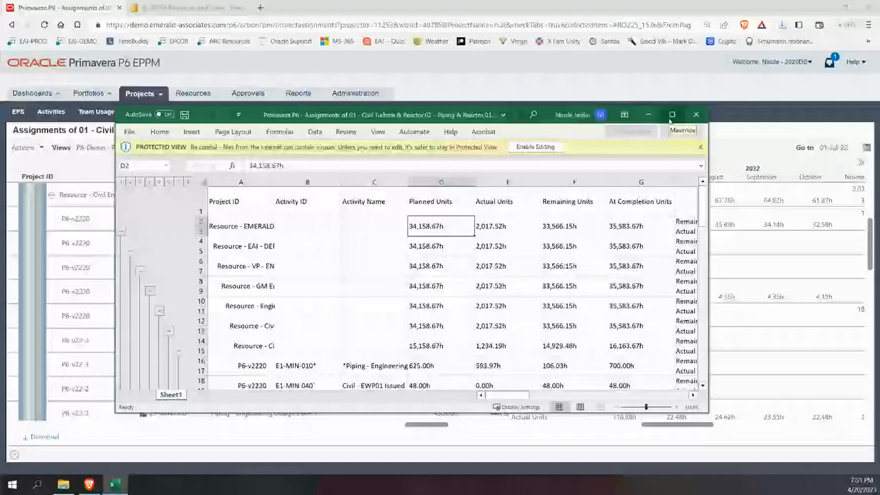
pyautogui.click(671, 115)
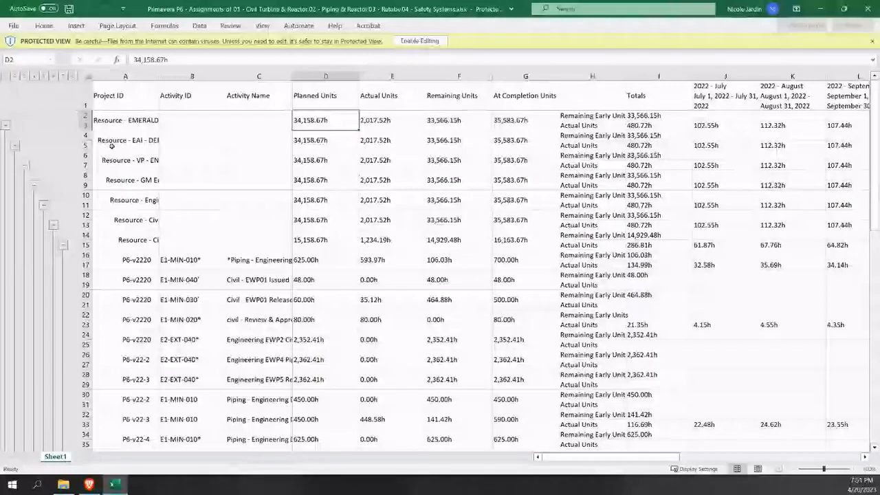
pyautogui.hotkey('alt', 'Tab')
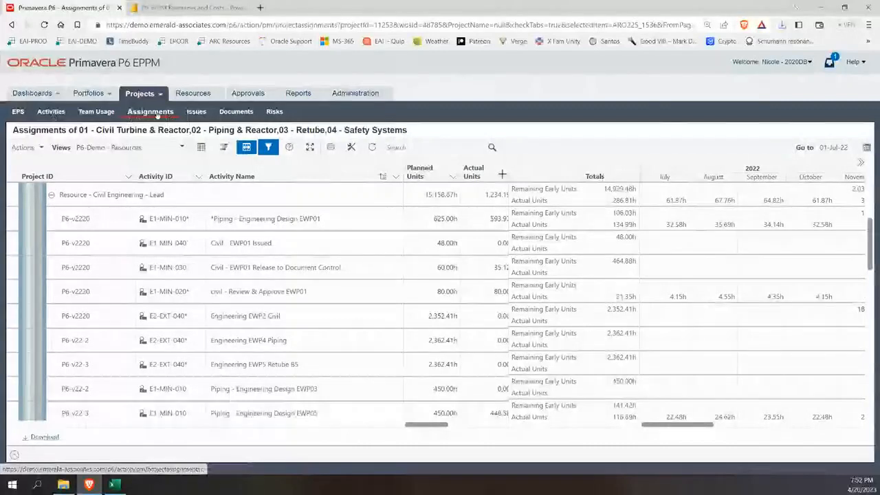
# Show Issues with Civil Turbine & Reactor and Piping & Reactor expanded and CIVIL-001 details.
pyautogui.click(196, 114)
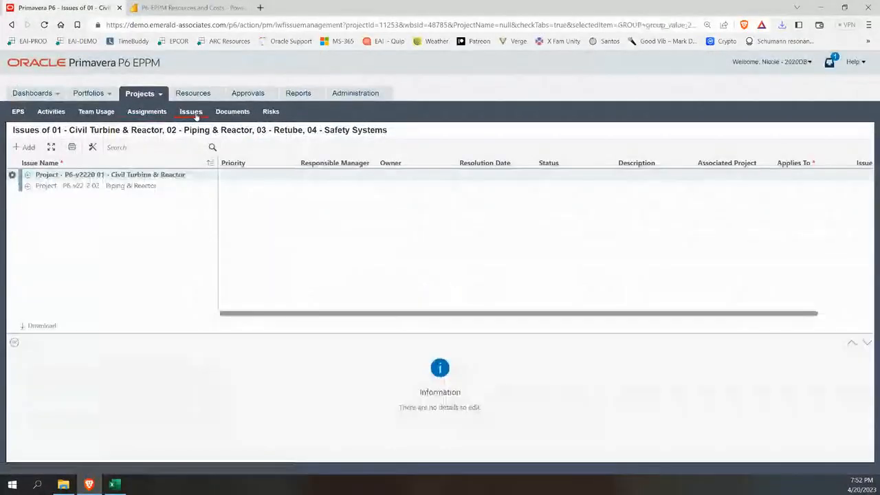
pyautogui.click(27, 175)
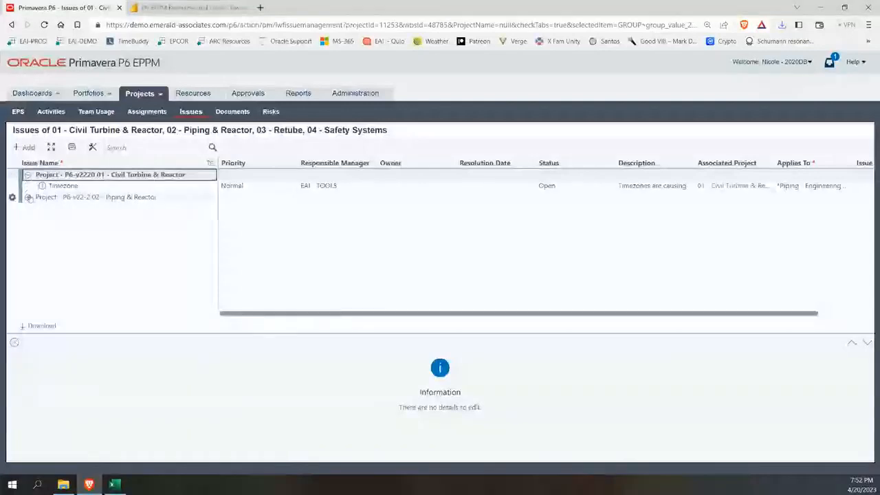
pyautogui.click(28, 197)
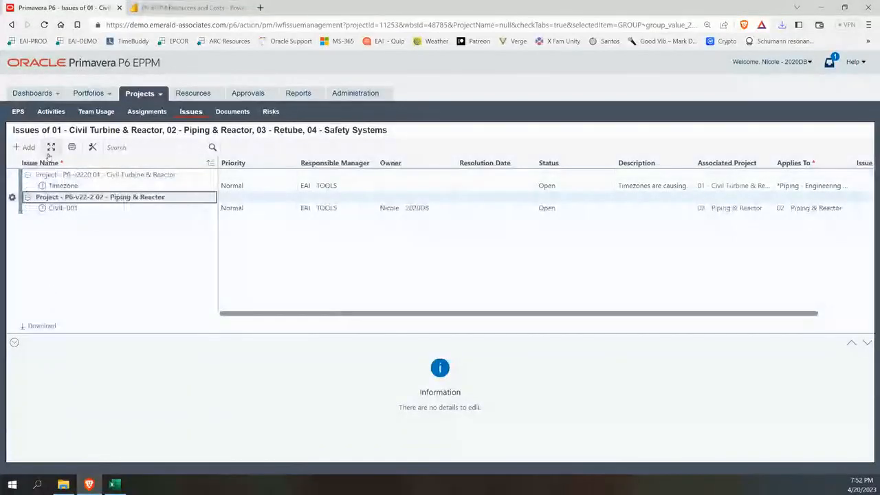
pyautogui.click(75, 210)
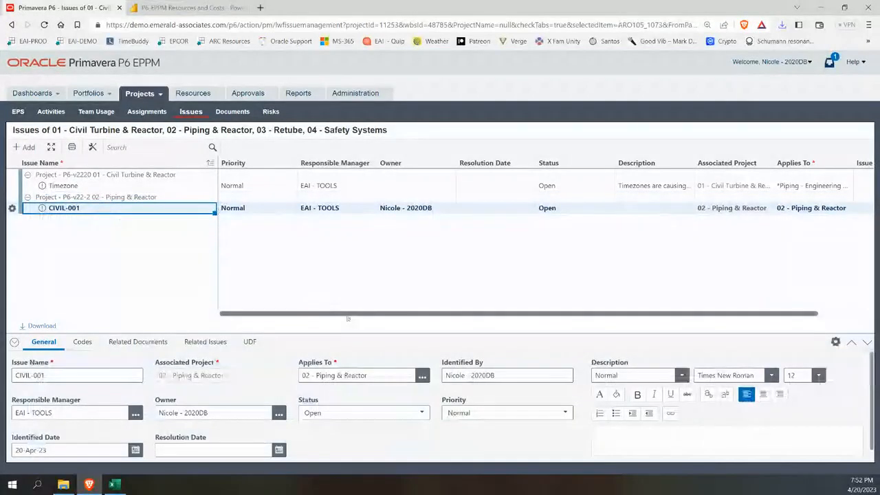
pyautogui.hscroll(2, 475, 322)
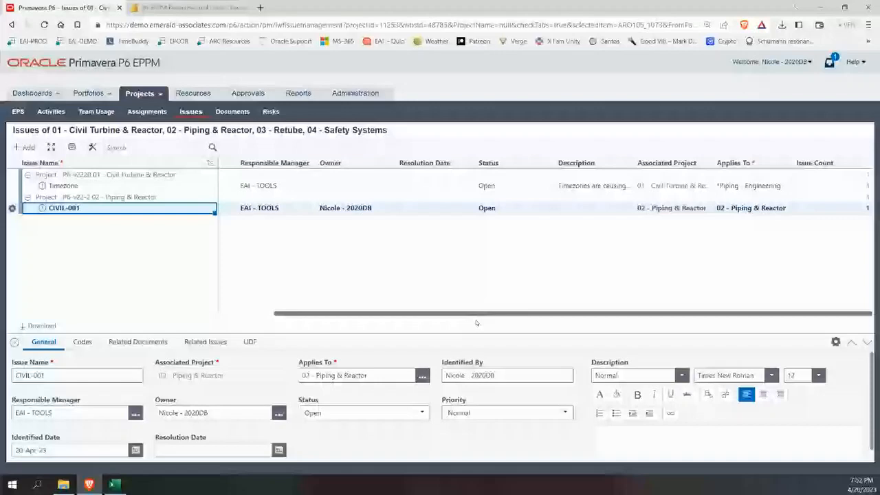
pyautogui.rightClick(353, 228)
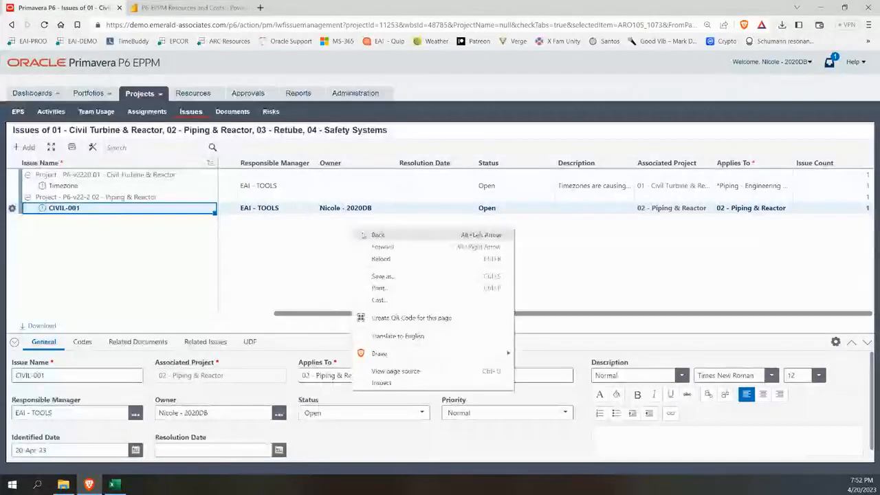
# Add Issue - Last Period and Issue - This Period columns from the User Defined fields.
pyautogui.click(322, 229)
pyautogui.click(93, 147)
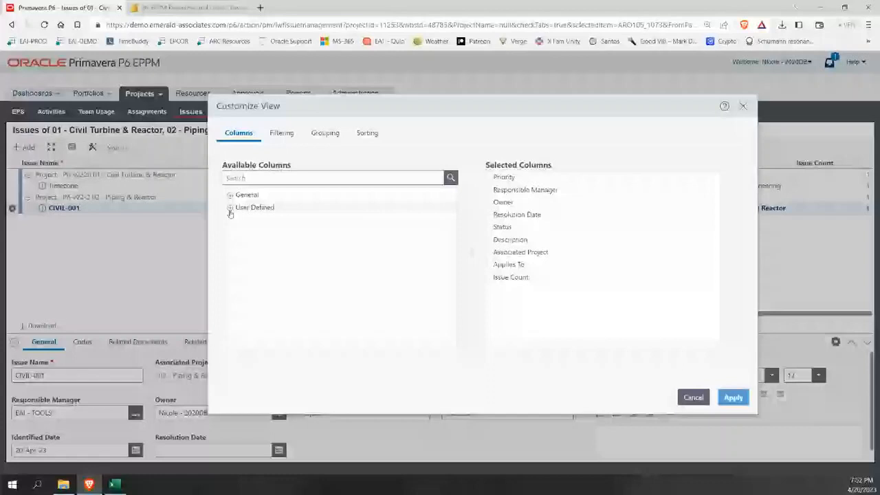
pyautogui.click(230, 208)
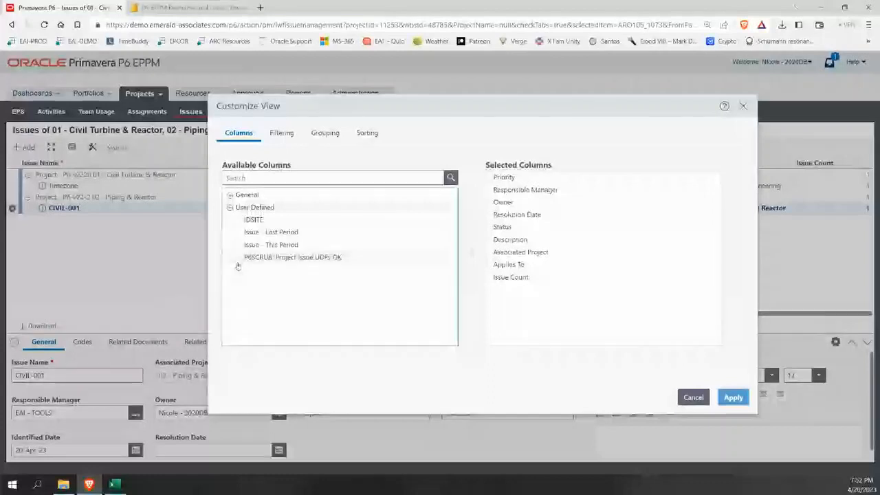
pyautogui.doubleClick(285, 233)
pyautogui.doubleClick(287, 233)
# Place both period columns after Resolution Date, apply, and keep Timezone's green last-period indicator.
pyautogui.click(576, 292)
pyautogui.click(734, 252)
pyautogui.click(735, 252)
pyautogui.click(735, 251)
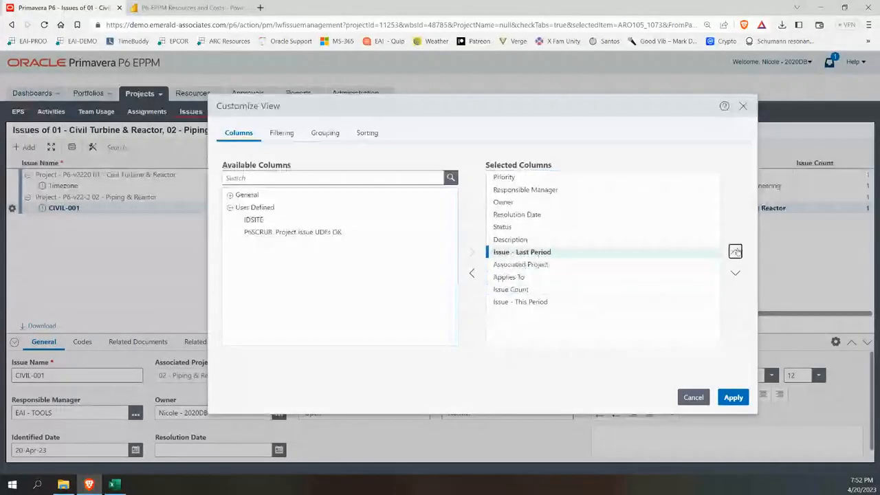
pyautogui.click(735, 252)
pyautogui.click(735, 252)
pyautogui.click(546, 301)
pyautogui.click(734, 252)
pyautogui.click(735, 252)
pyautogui.click(735, 252)
pyautogui.click(735, 251)
pyautogui.click(734, 252)
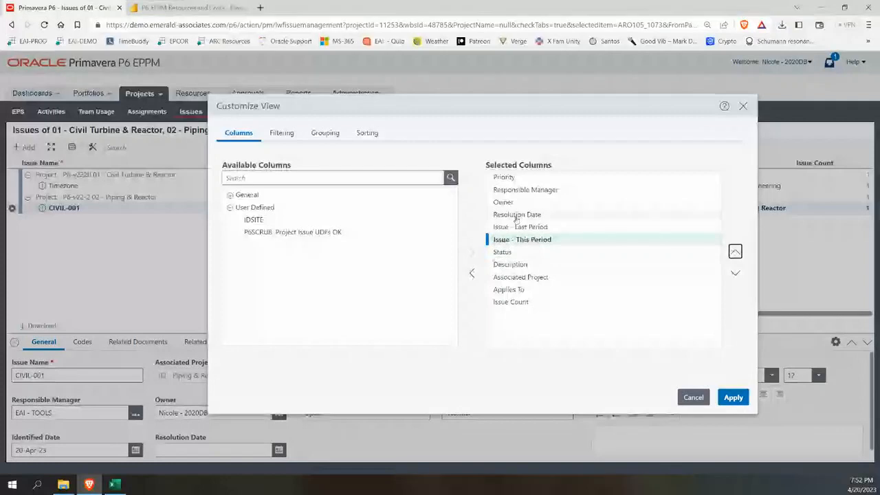
pyautogui.click(733, 397)
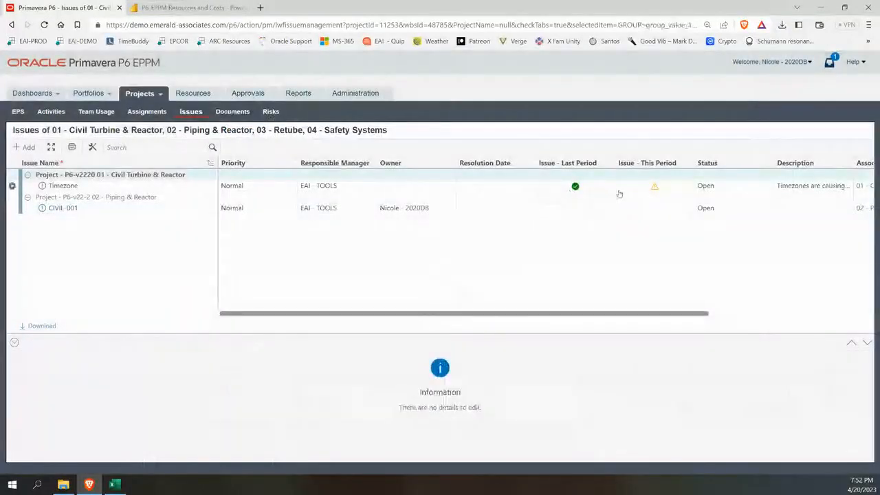
pyautogui.click(606, 189)
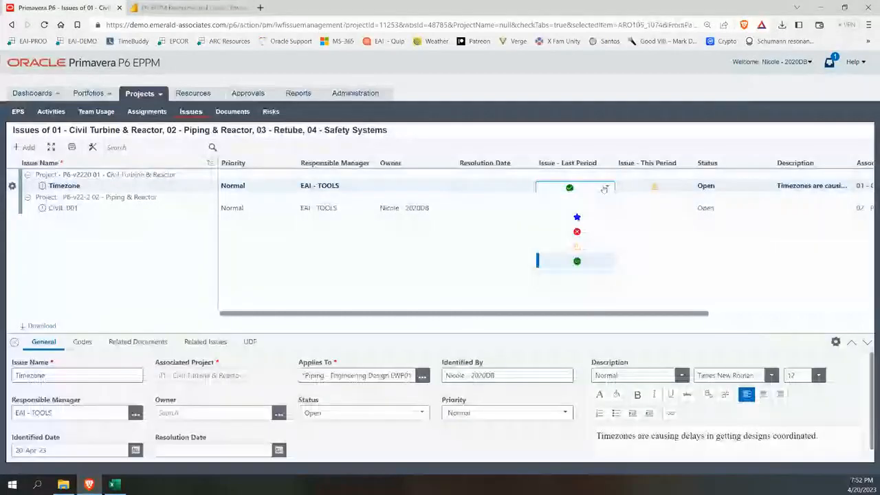
pyautogui.click(577, 261)
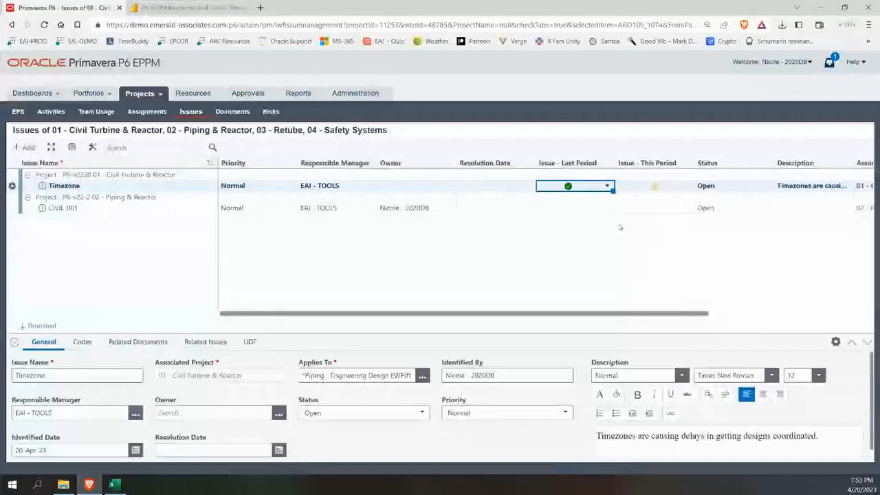
# View the Power BI costs report's Pie charts page, then go back to the P6 Issues tab.
pyautogui.click(186, 8)
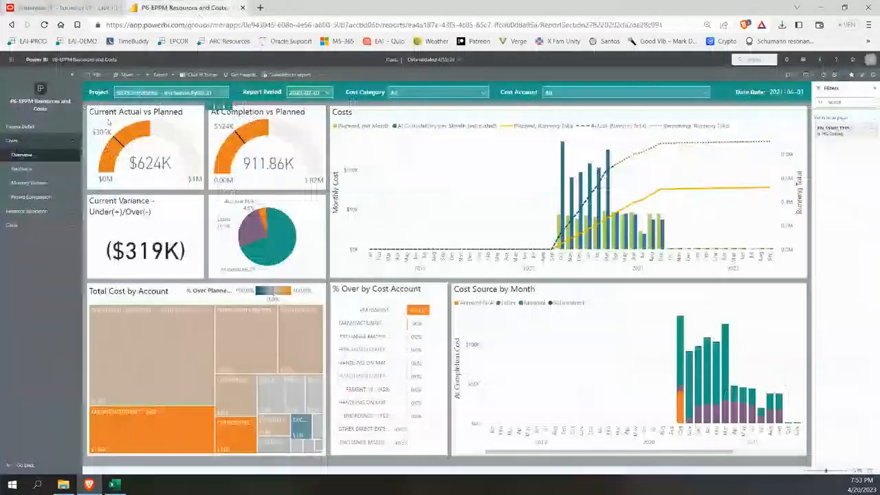
pyautogui.click(21, 168)
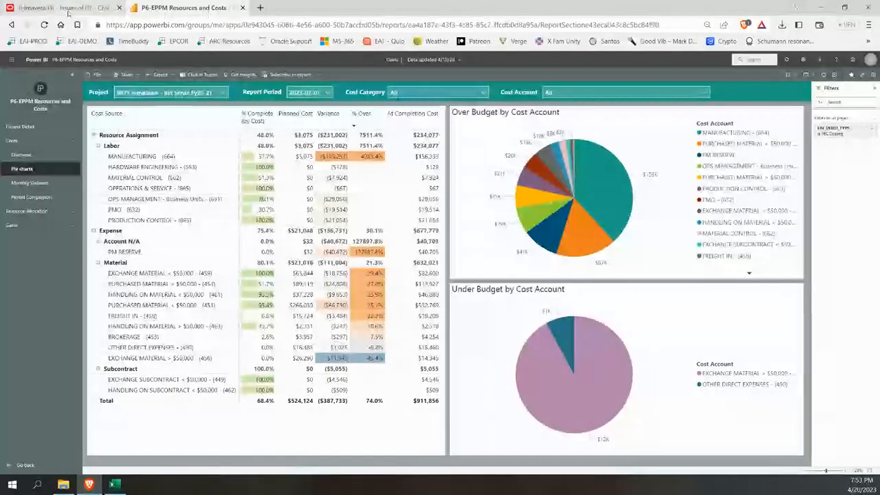
pyautogui.click(67, 10)
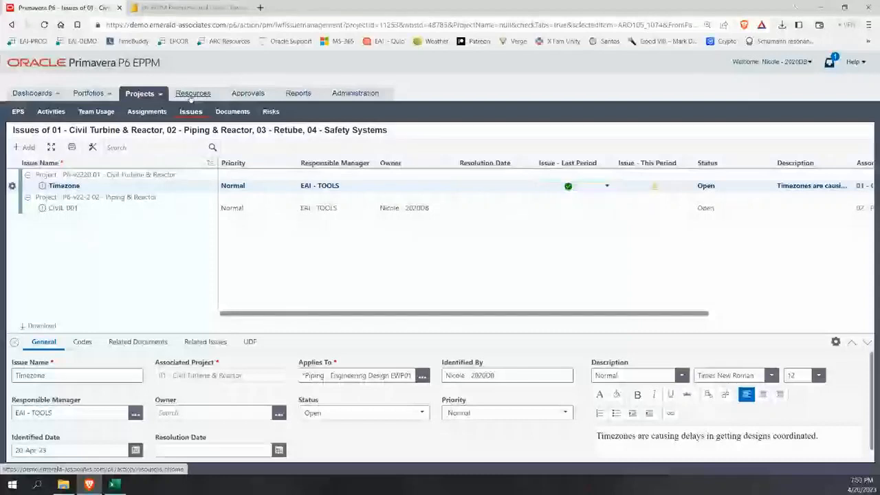
# Open Resource Analysis grouped by resource team and load the GLOBAL p6-Demo team's usage.
pyautogui.click(191, 94)
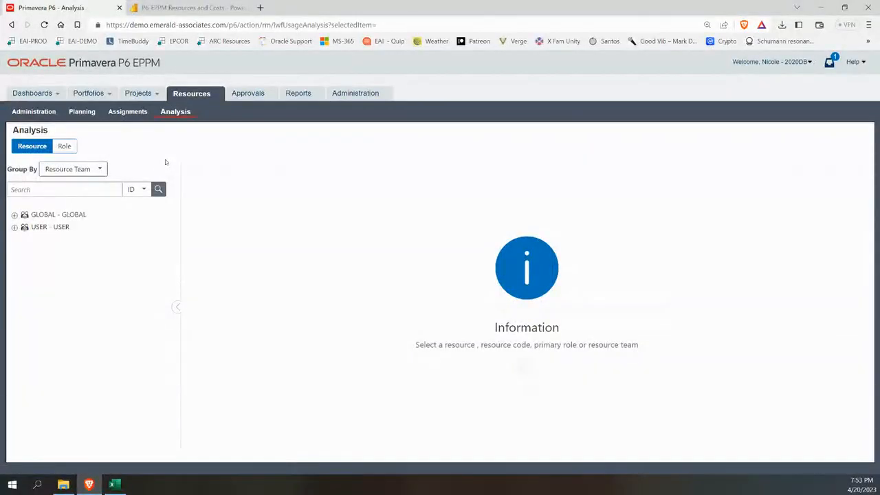
pyautogui.click(13, 215)
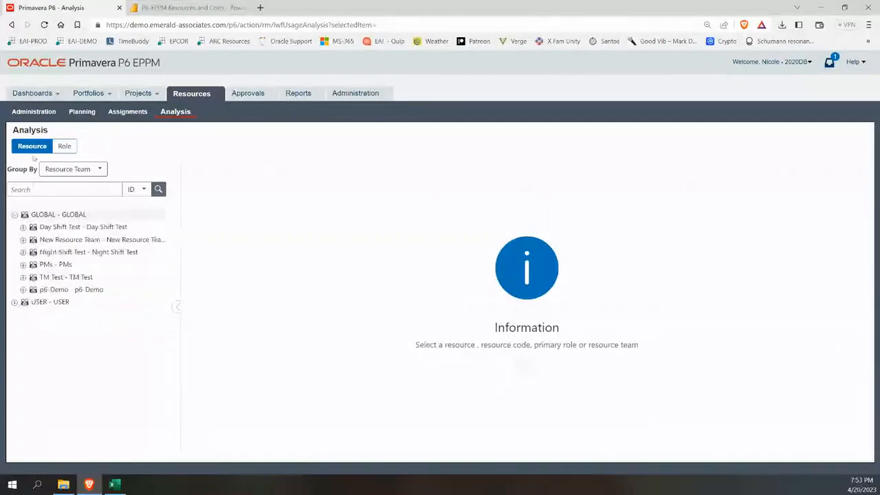
pyautogui.click(83, 170)
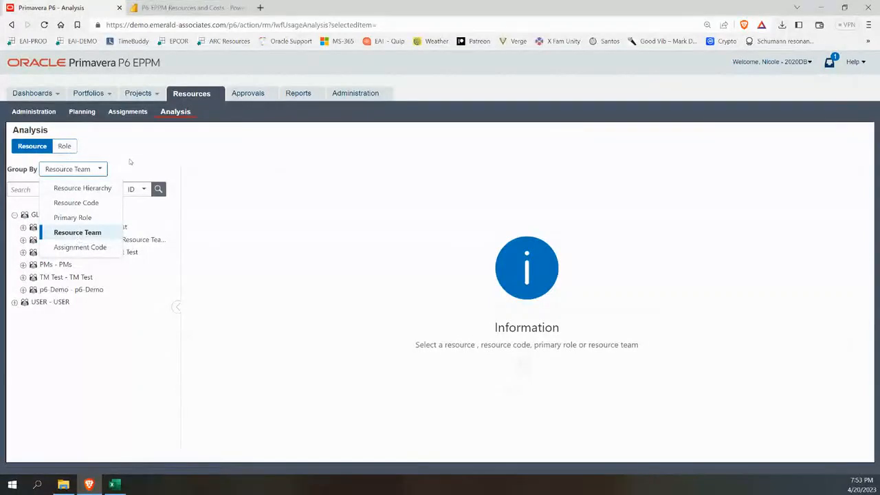
pyautogui.click(23, 289)
pyautogui.click(69, 291)
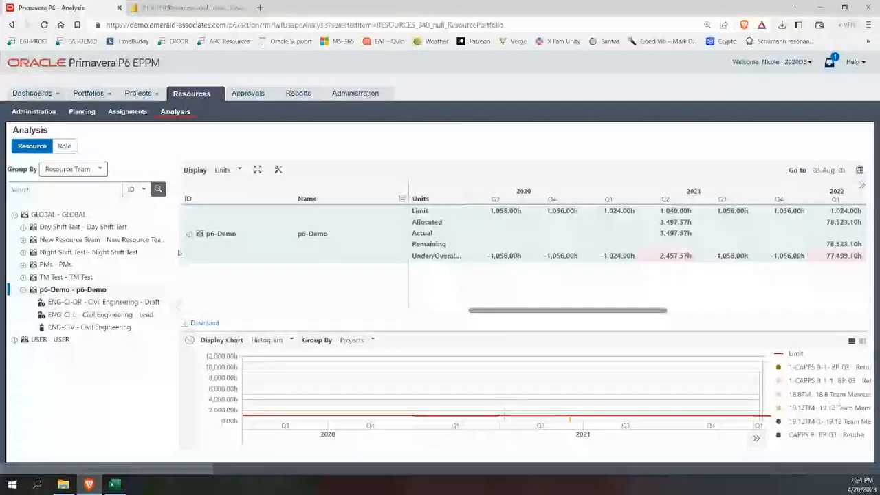
# Review Civil Engineering - Draft and Civil Engineering - Lead individually, then reselect the whole p6-Demo team.
pyautogui.click(191, 235)
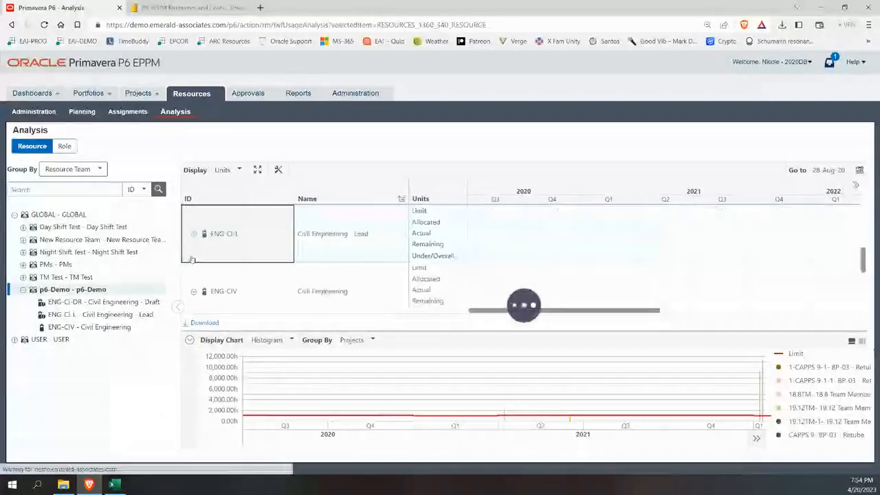
pyautogui.click(103, 302)
pyautogui.click(89, 314)
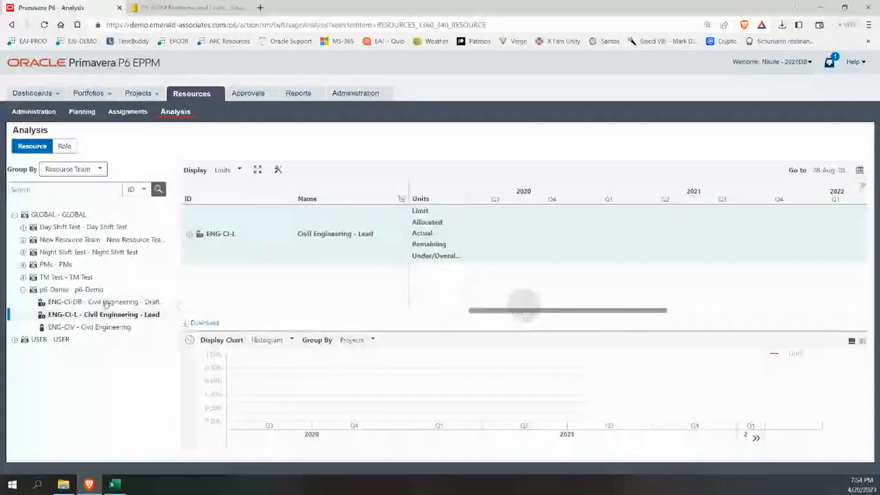
pyautogui.click(101, 291)
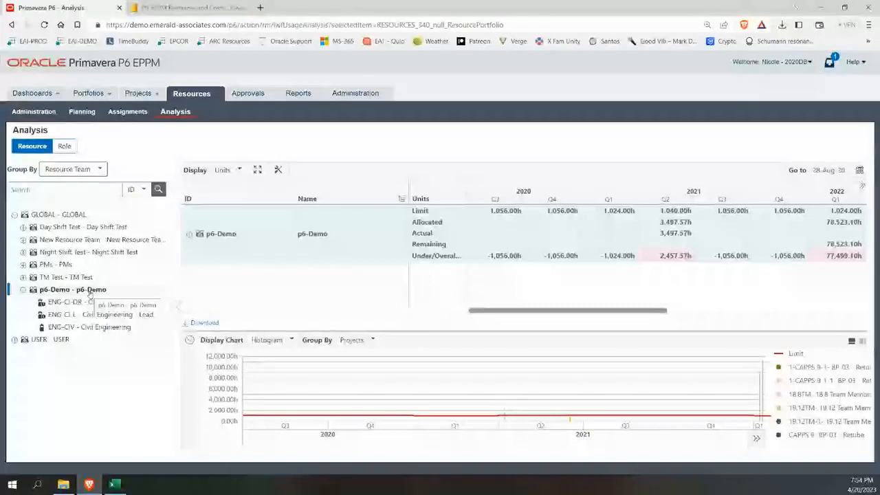
# Move the p6-Demo histogram one quarter later to show Q1 2022's 78,523.10h allocated.
pyautogui.click(626, 311)
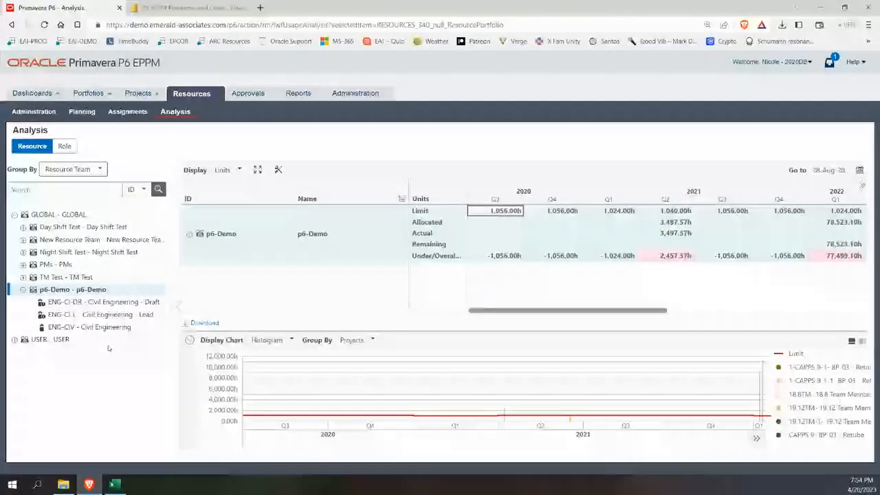
pyautogui.click(755, 439)
# Shift the p6-Demo histogram forward to Q4 2021–Q2 2023 and read a peak bar's usage.
pyautogui.click(755, 440)
pyautogui.click(755, 440)
pyautogui.click(755, 440)
pyautogui.click(755, 440)
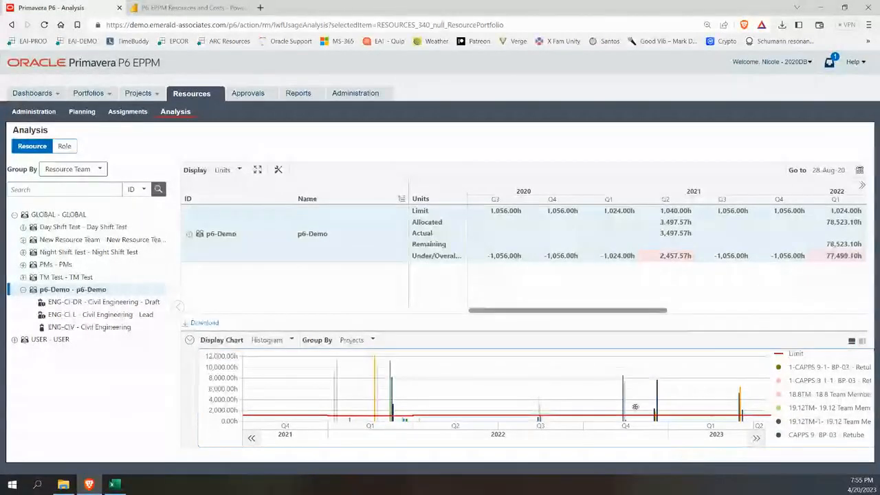
pyautogui.moveTo(388, 368)
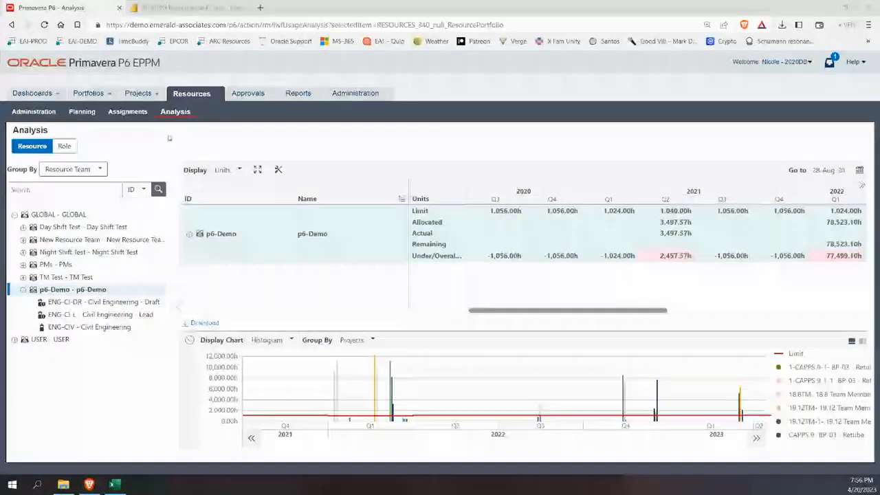
# Check the held E1-MIN-040 status update (Actual Start 01-Jan-20, steps 10%), then return to Issues.
pyautogui.click(246, 102)
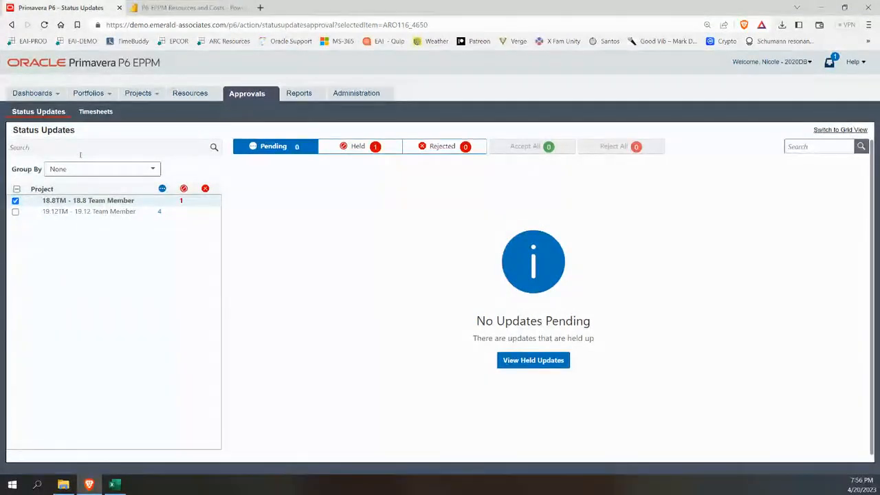
pyautogui.click(361, 151)
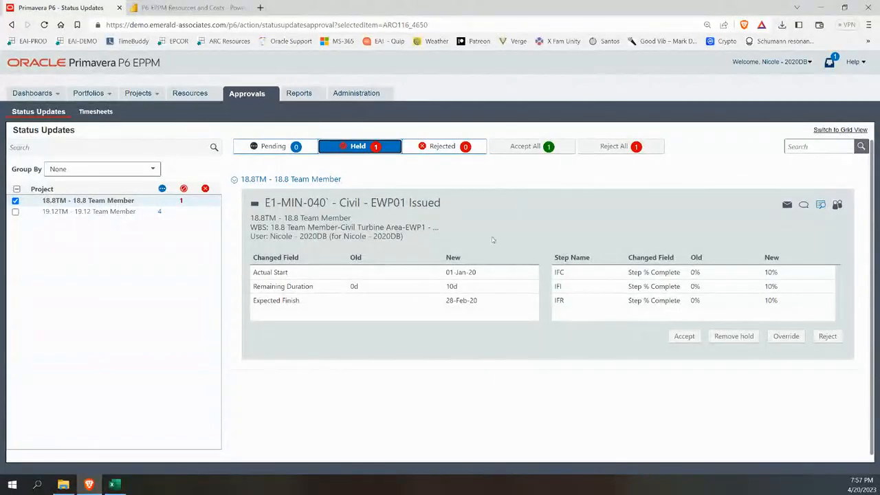
pyautogui.click(138, 93)
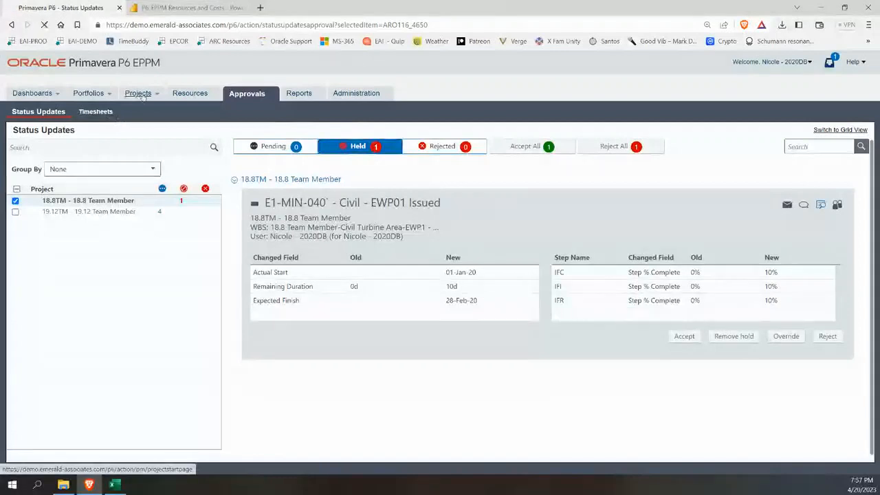